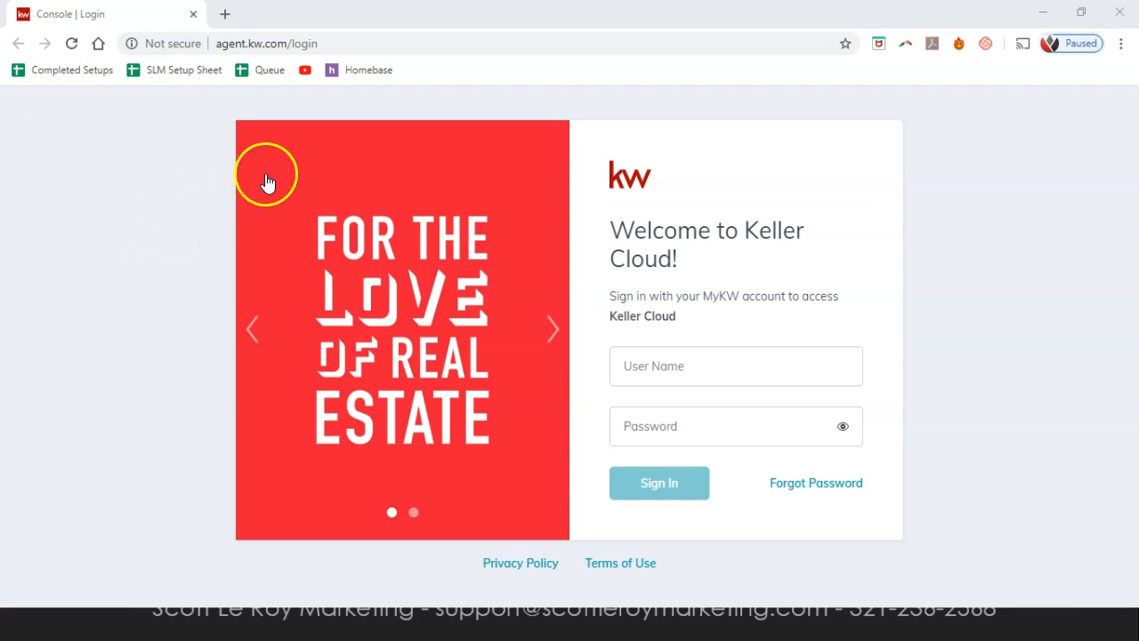
Sign in to KW Command with the agent account's user name and password.
left_click(708, 379)
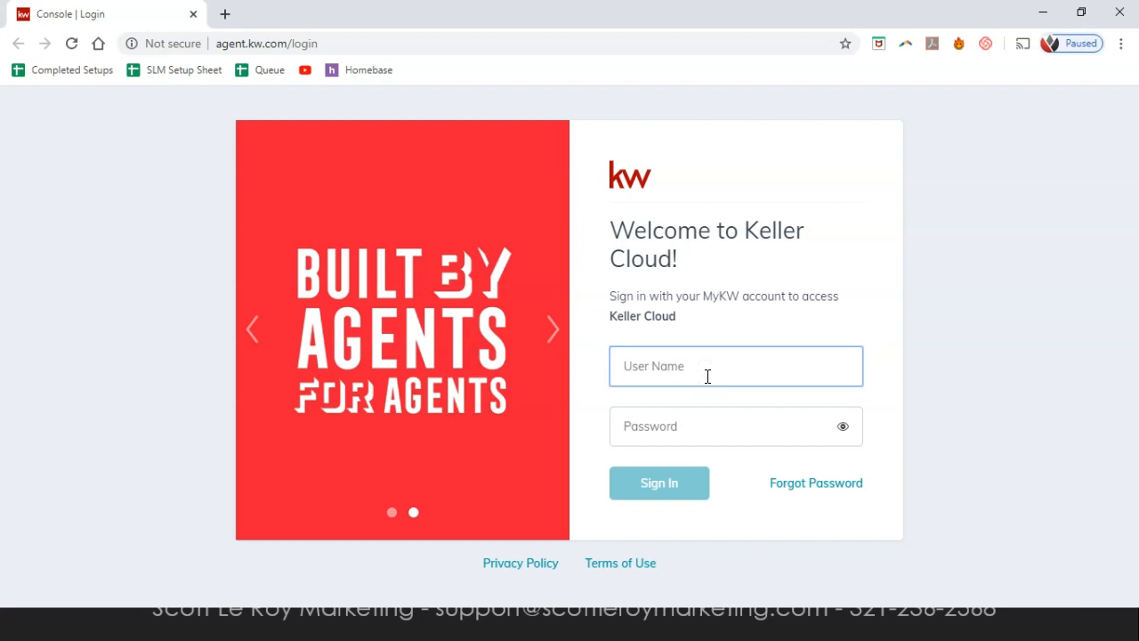
type("sleroy")
key("Tab")
type("•••••••••")
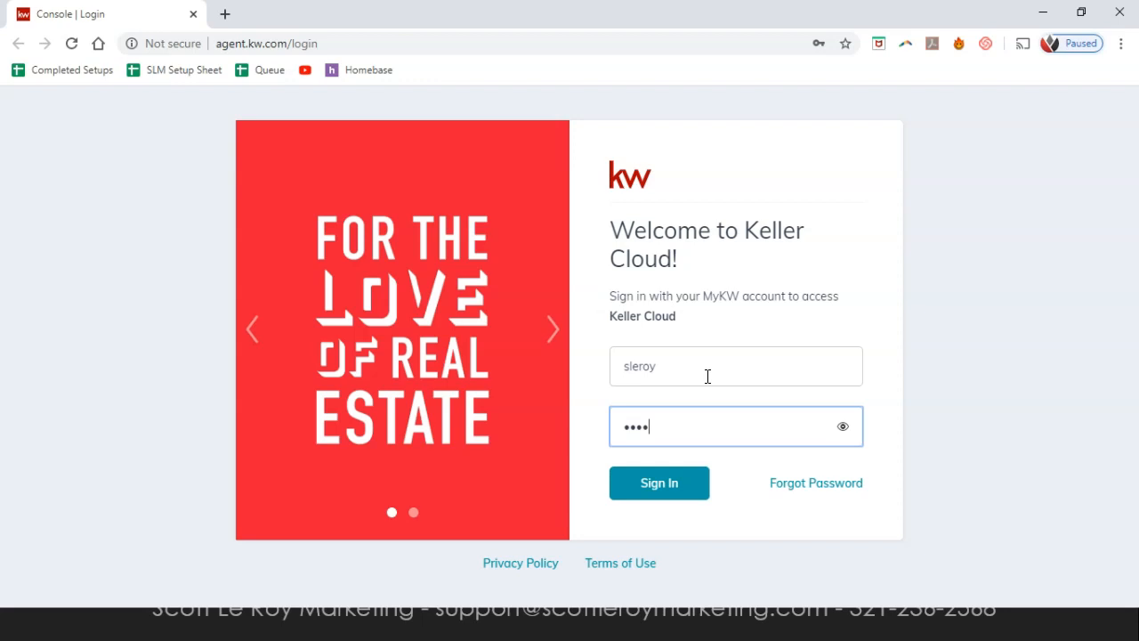
type("••")
key("Return")
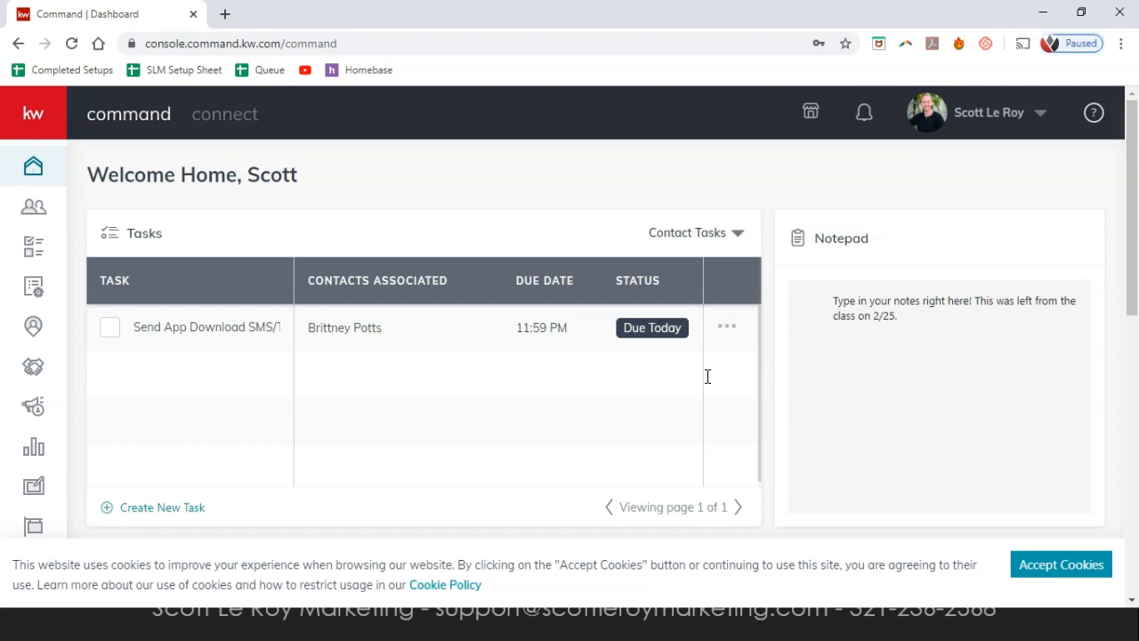
Accept the cookie notice, look over the dashboard tasks, and open the profile account menu.
left_click(1030, 565)
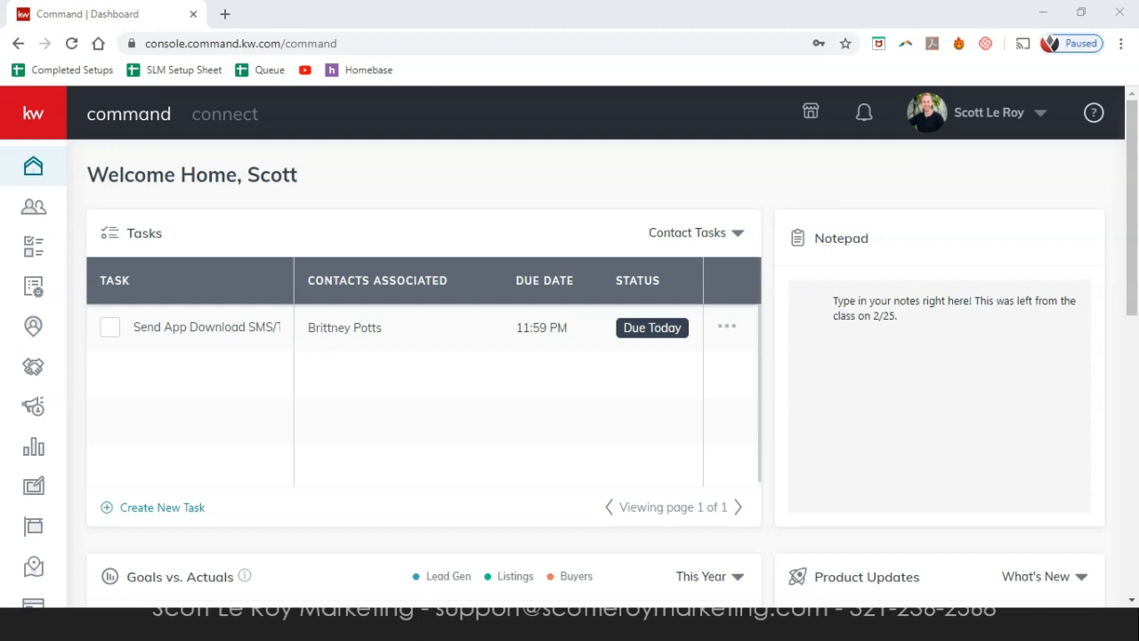
scroll(847, 407, "down", 6)
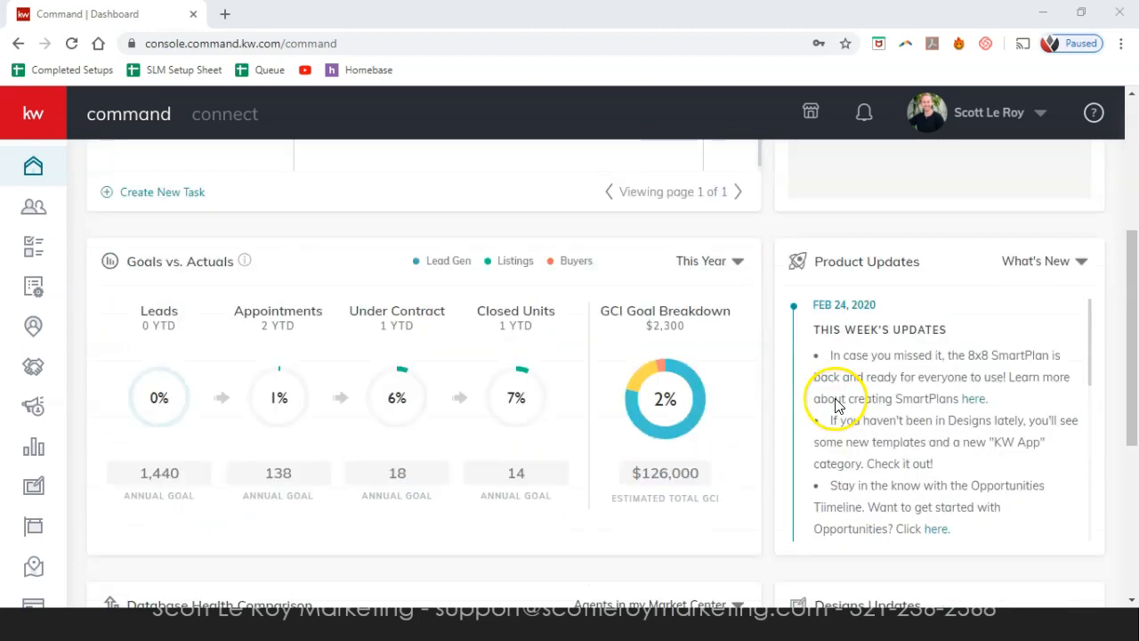
scroll(735, 453, "down", 1)
scroll(735, 453, "down", 3)
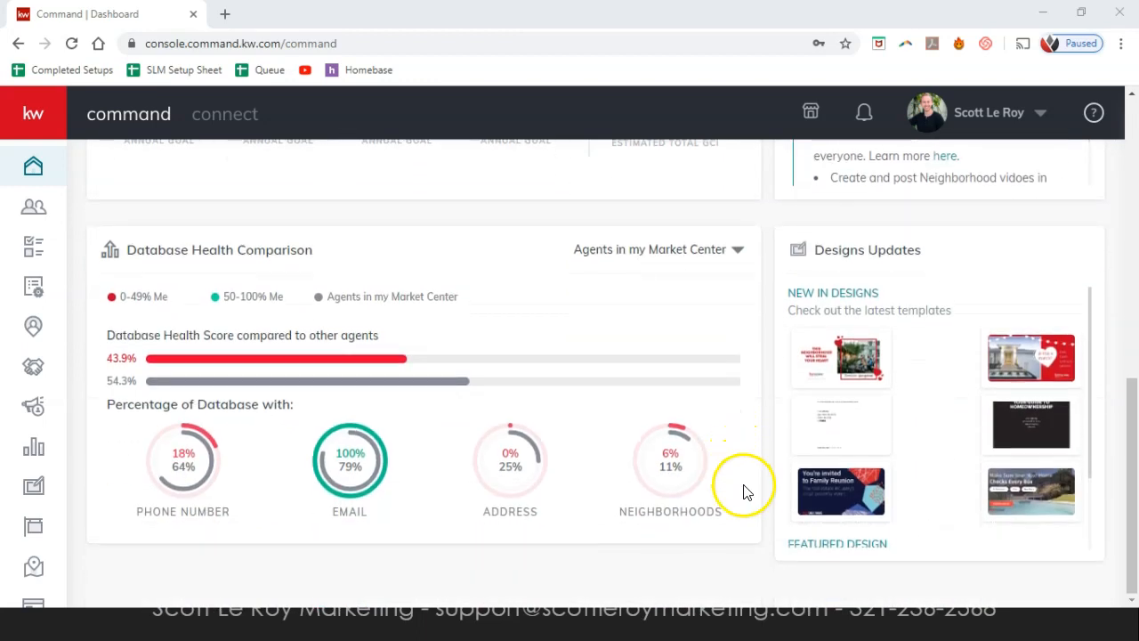
scroll(738, 483, "up", 5)
scroll(748, 481, "up", 3)
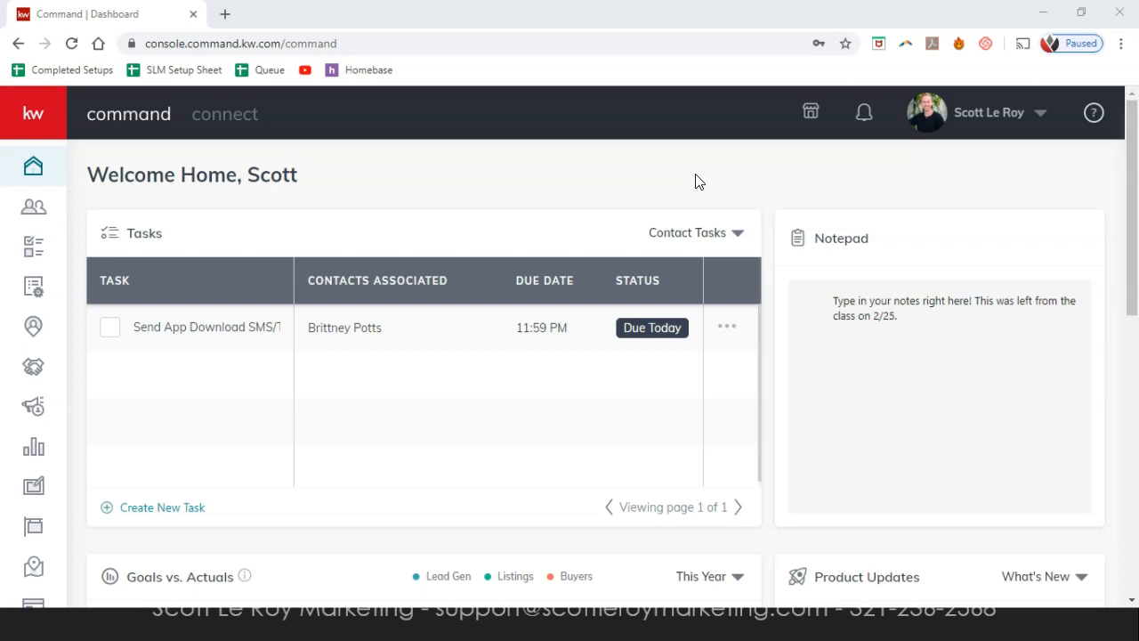
left_click(1001, 112)
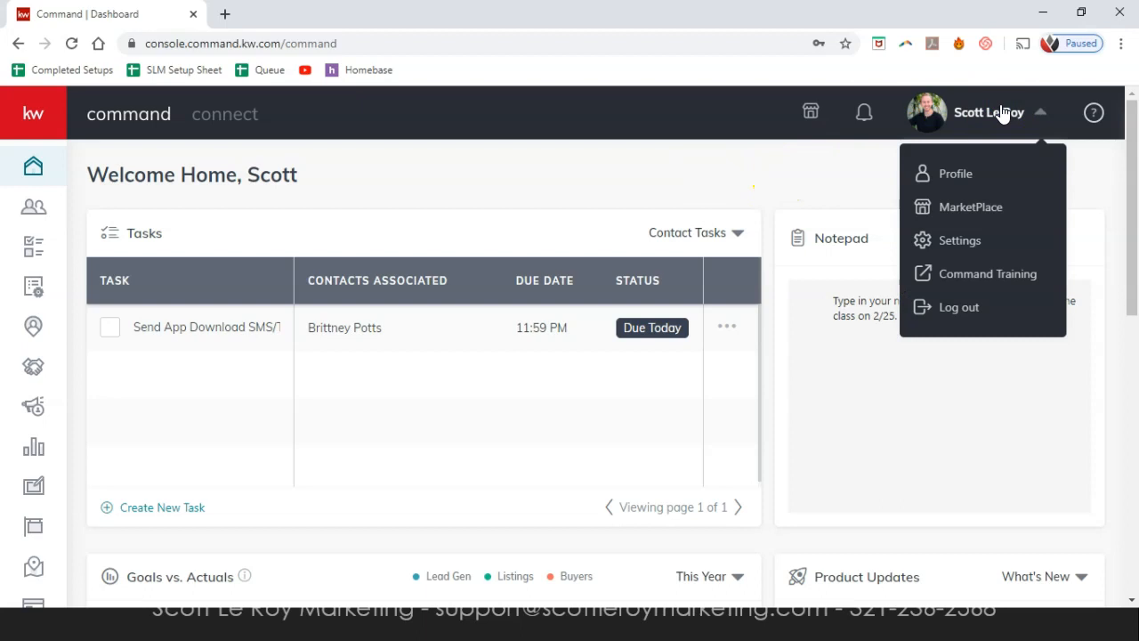
Go to account Settings and scroll down to the DocuSign and Dotloop connected apps.
left_click(997, 253)
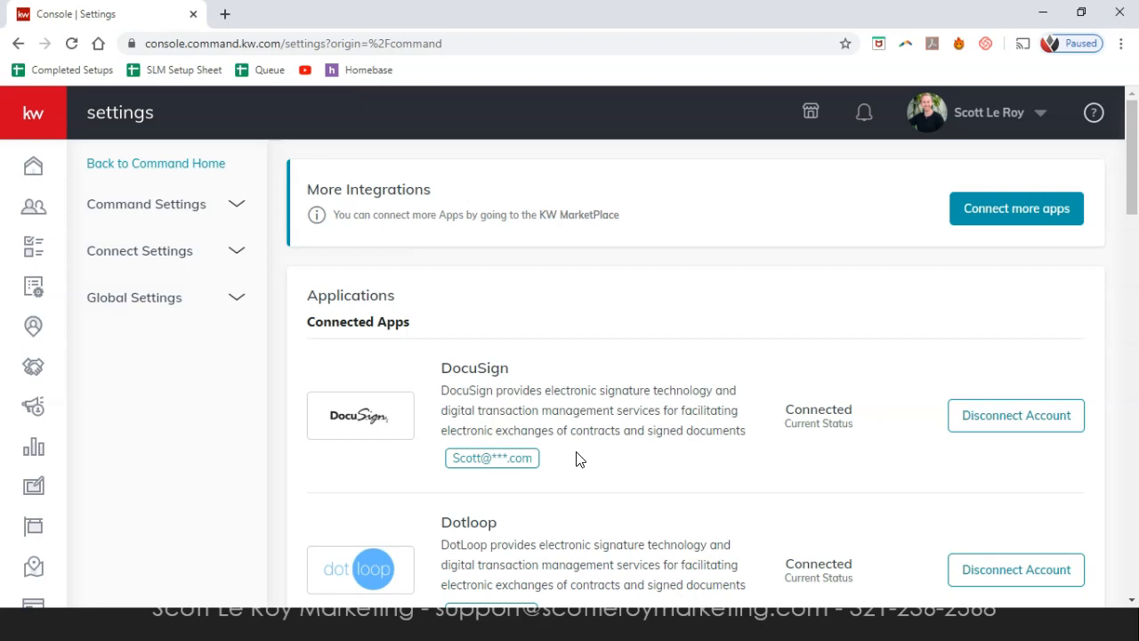
scroll(576, 459, "down", 1)
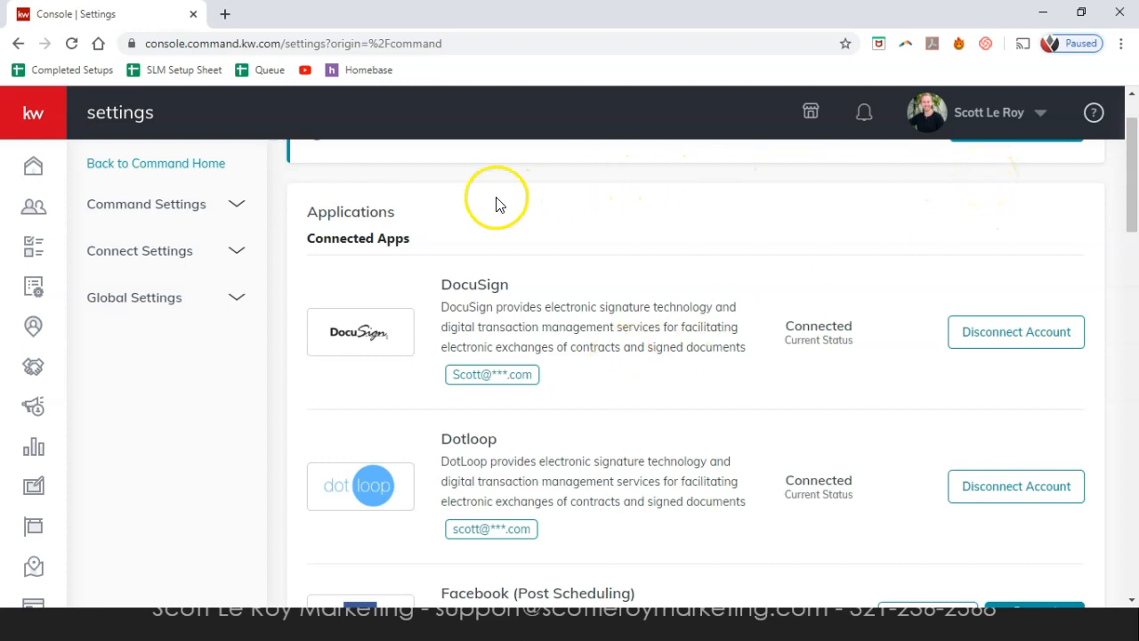
Expand the side navigation and go to the Contacts list.
left_click(49, 114)
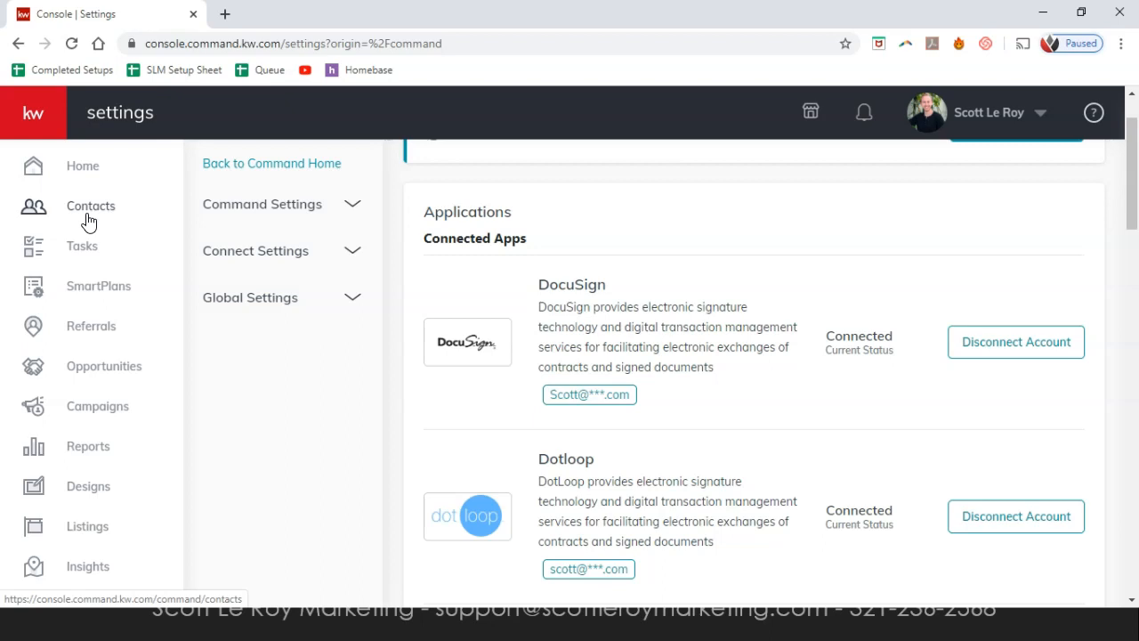
left_click(88, 221)
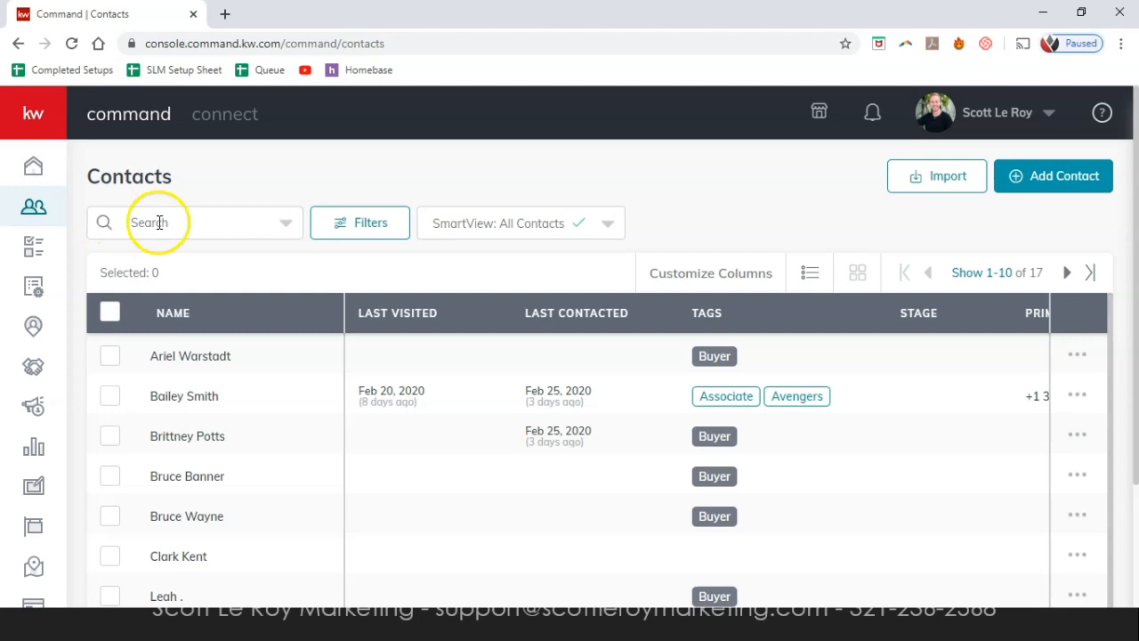
left_click(1058, 192)
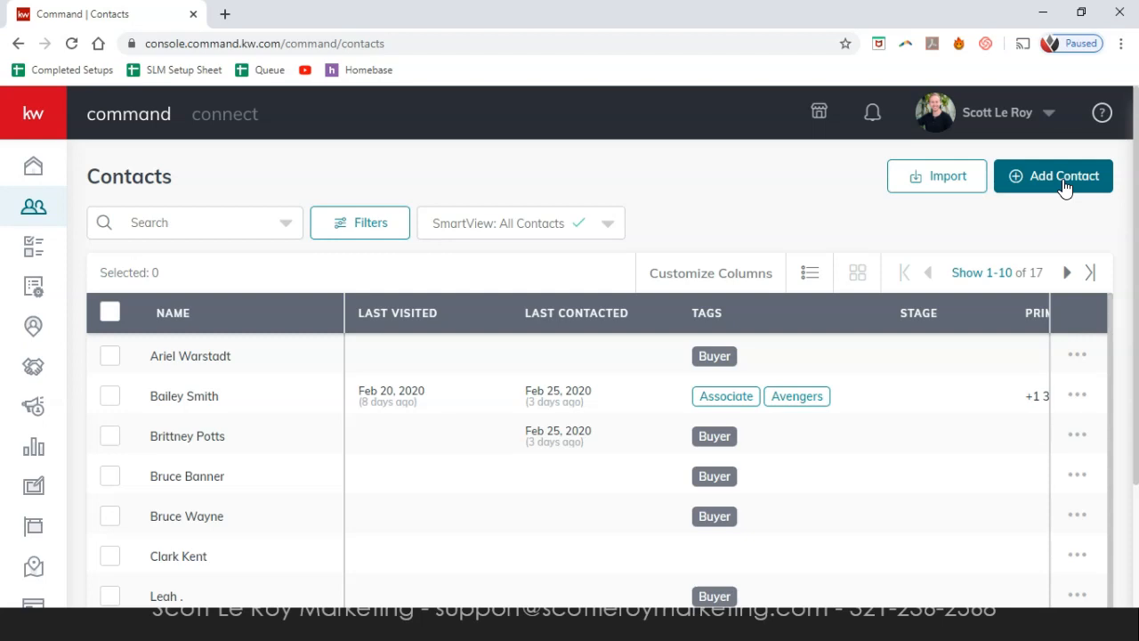
Start a new contact with a full name entered, then cancel the form without saving.
left_click(1064, 178)
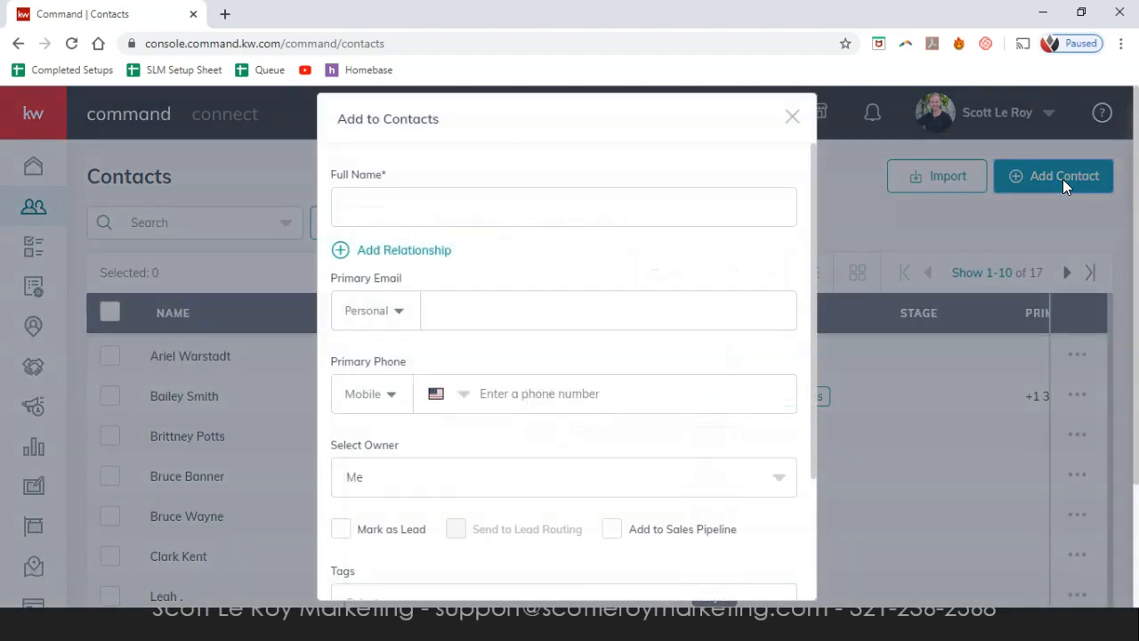
left_click(425, 199)
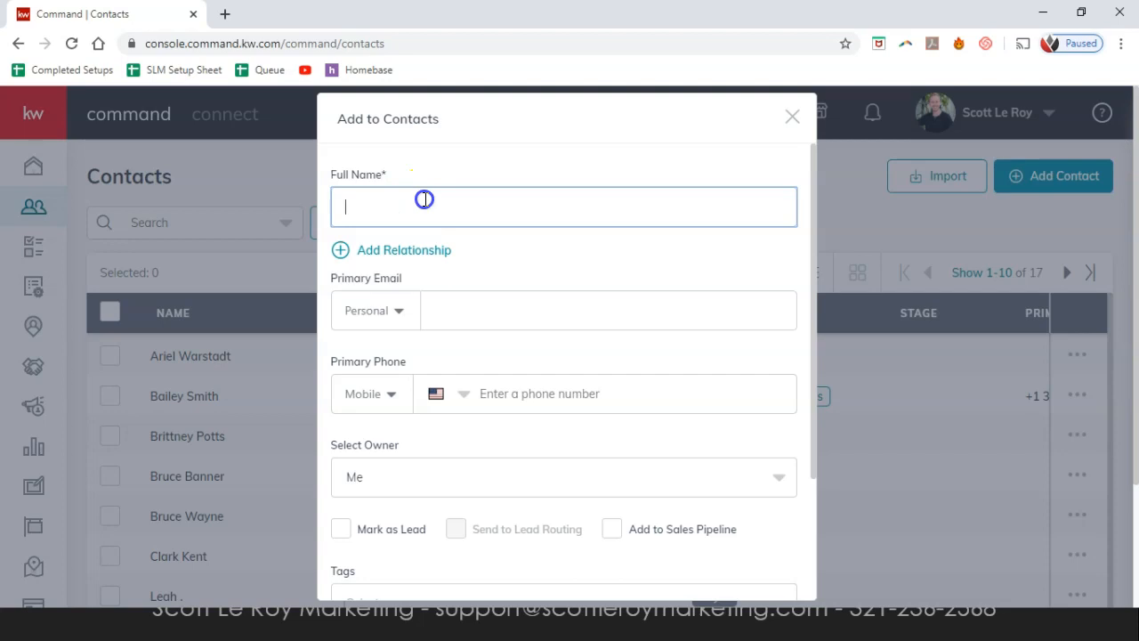
type("Scott Le Roy")
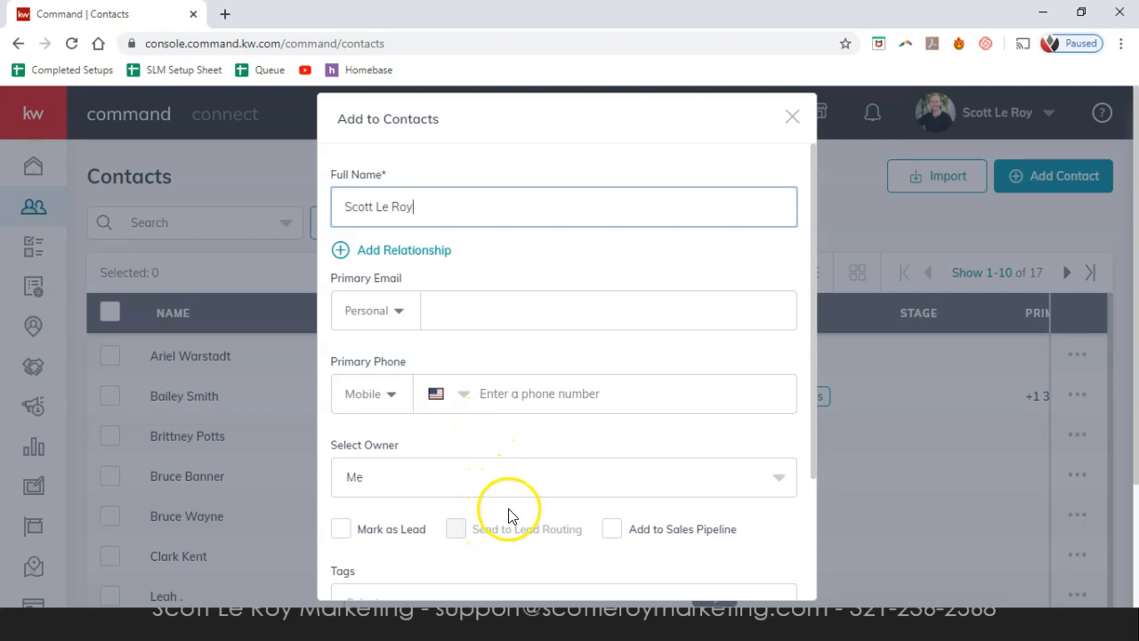
scroll(508, 515, "down", 1)
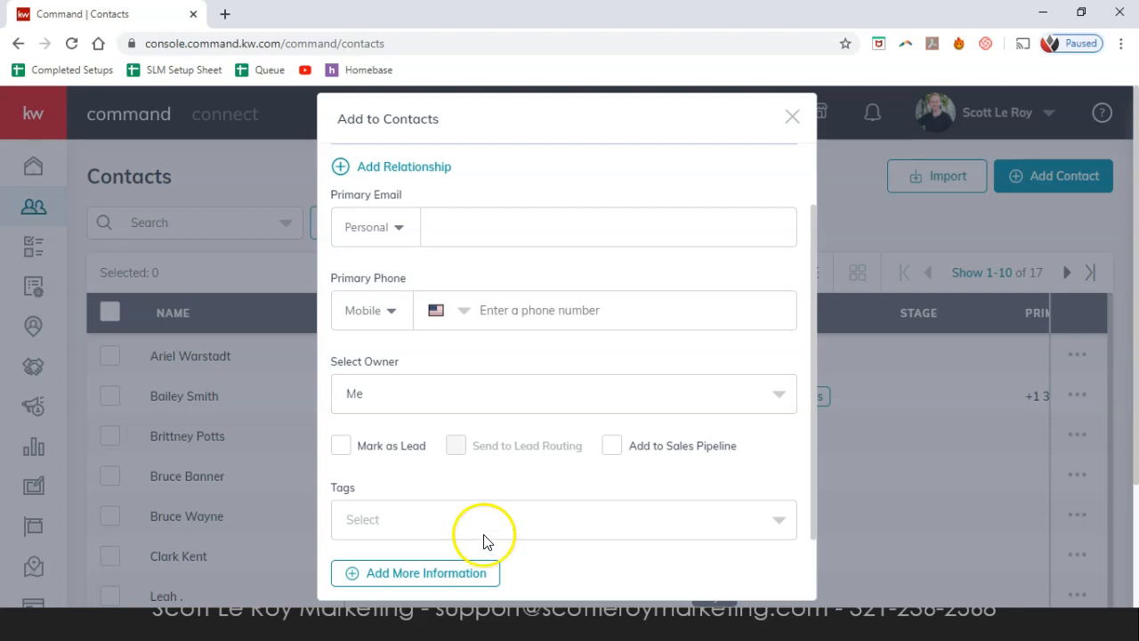
scroll(483, 540, "down", 2)
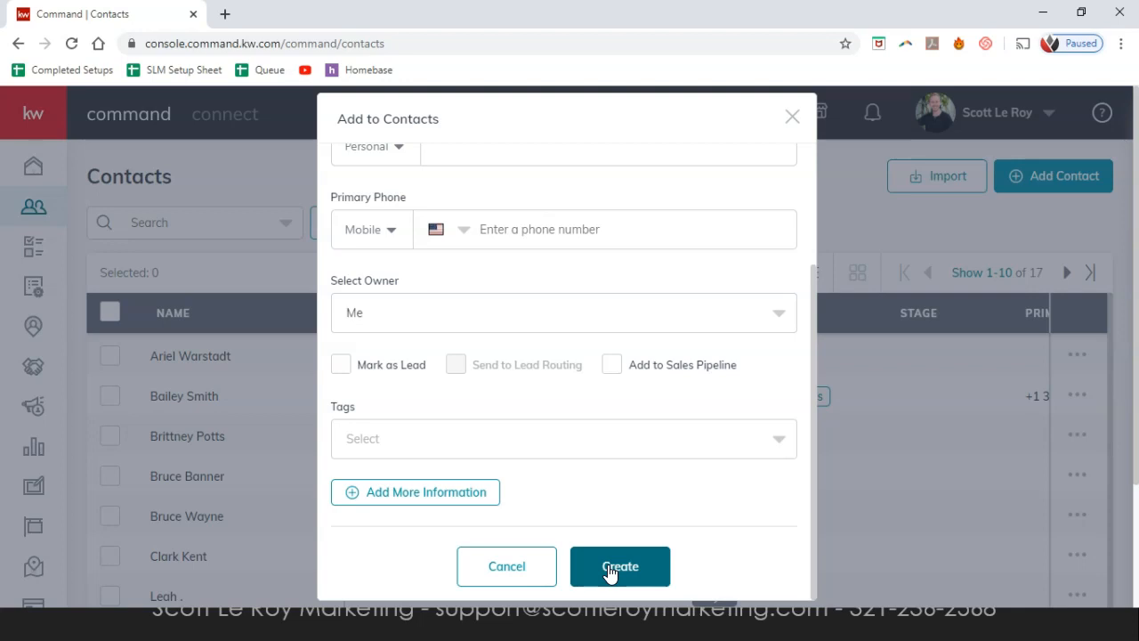
left_click(517, 572)
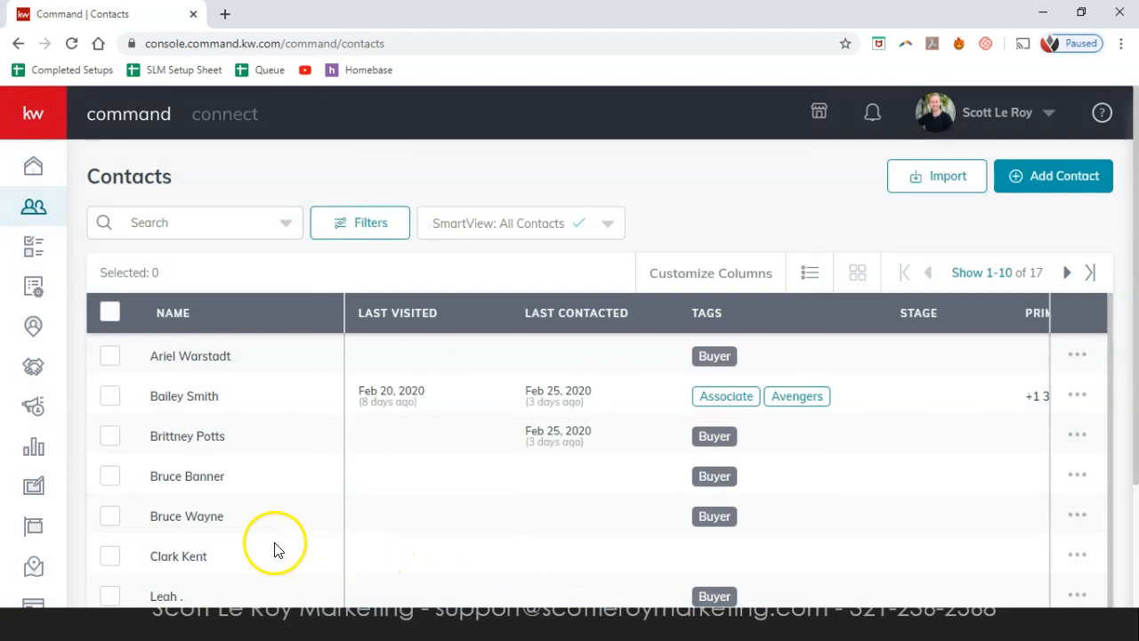
Open the Buyer-tagged contact's detail page from the Contacts list.
left_click(187, 559)
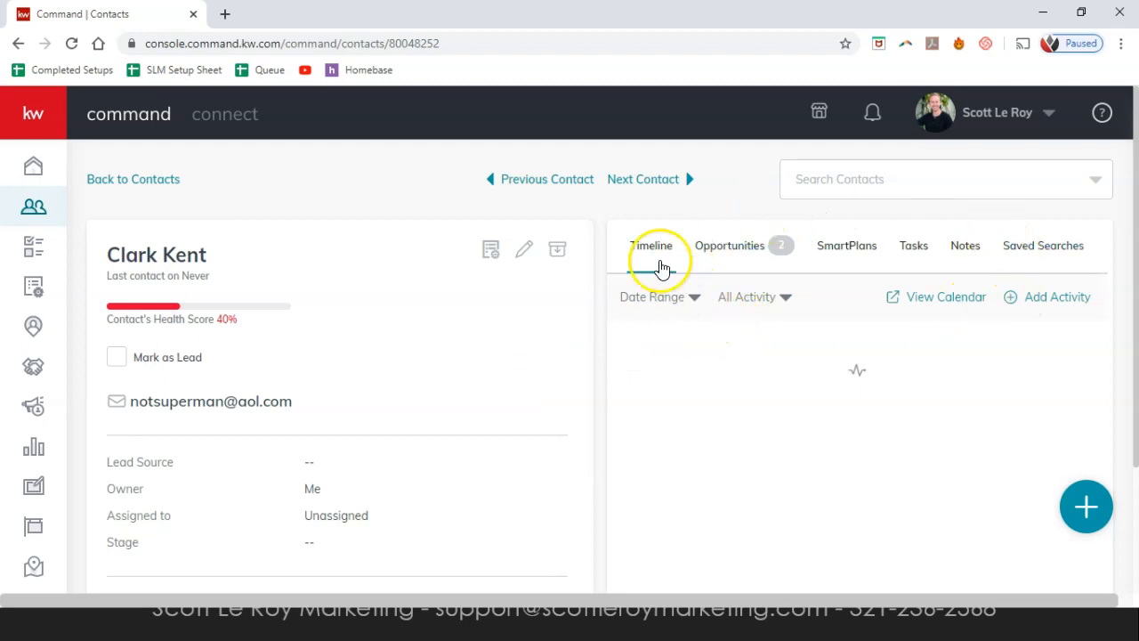
Show the contact's two opportunities, including the Staging listing, and expand the left navigation.
left_click(762, 256)
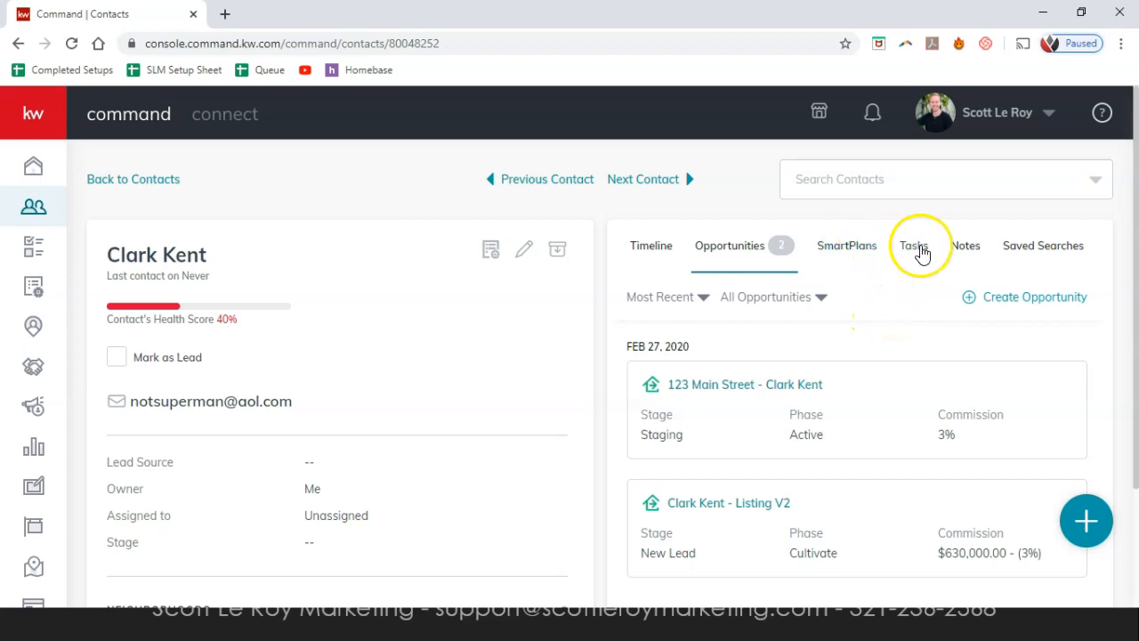
left_click(1026, 249)
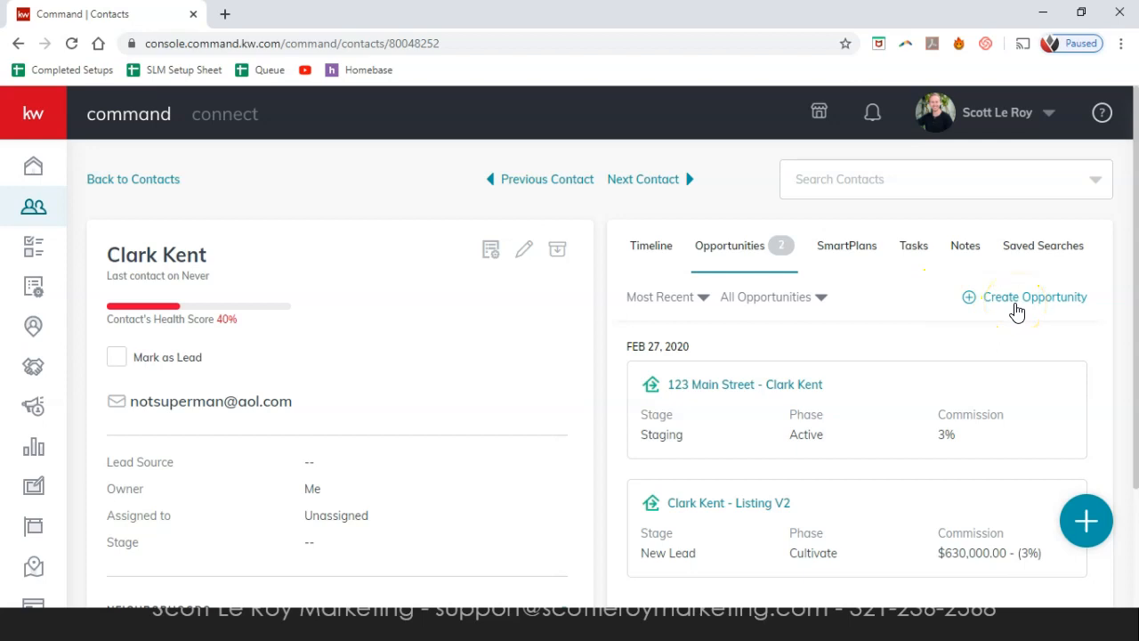
left_click(46, 119)
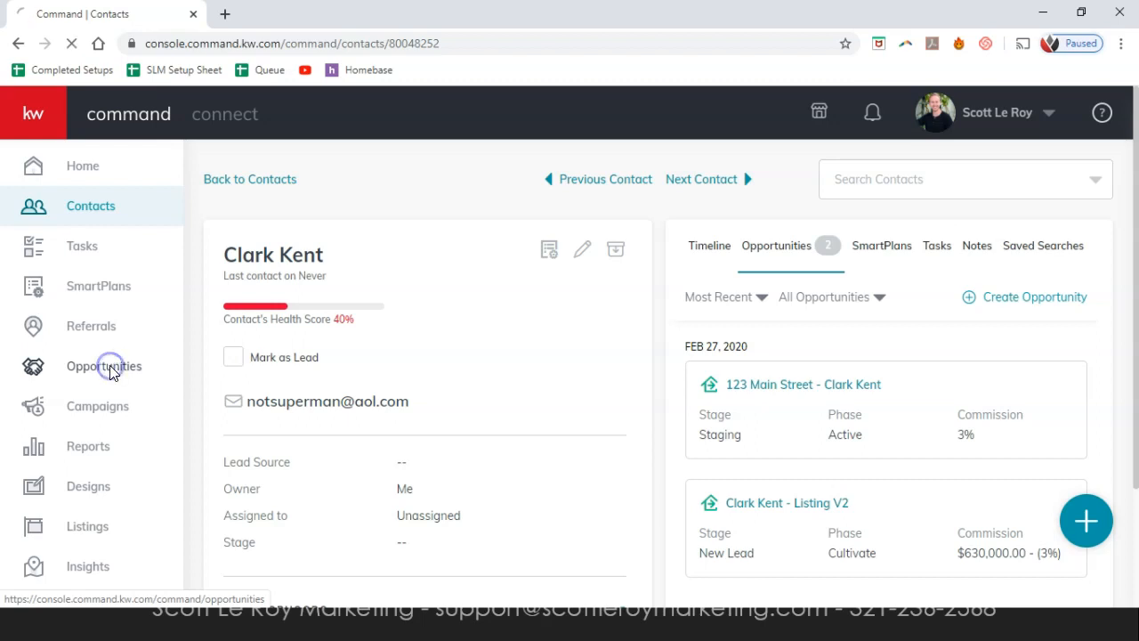
Open the Opportunities dashboard and go to Create Opportunity.
left_click(111, 374)
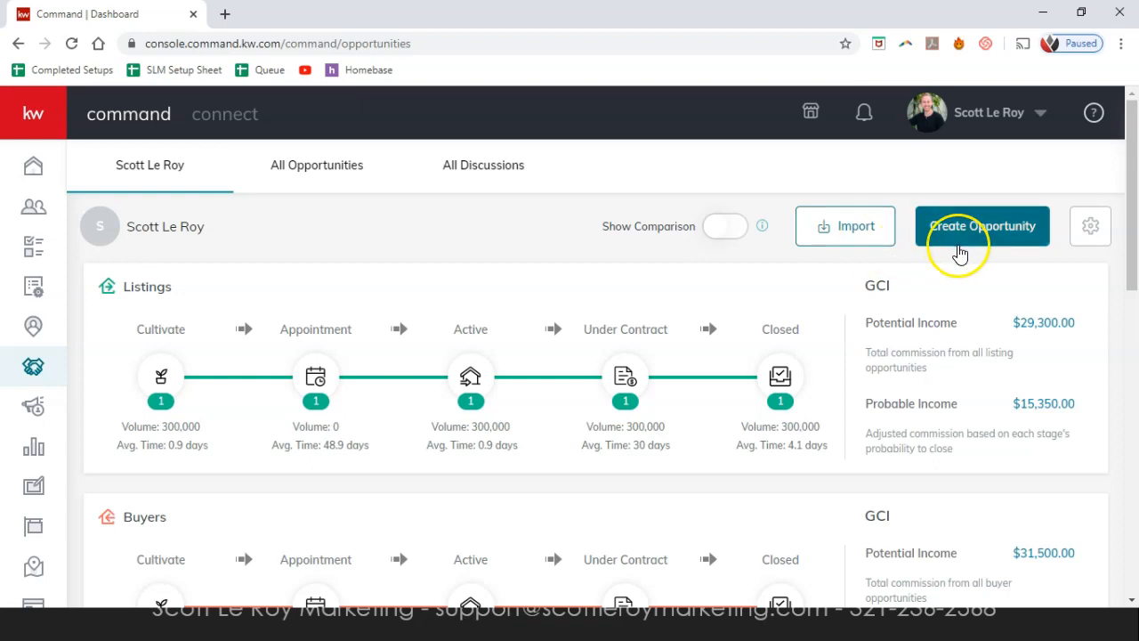
left_click(959, 255)
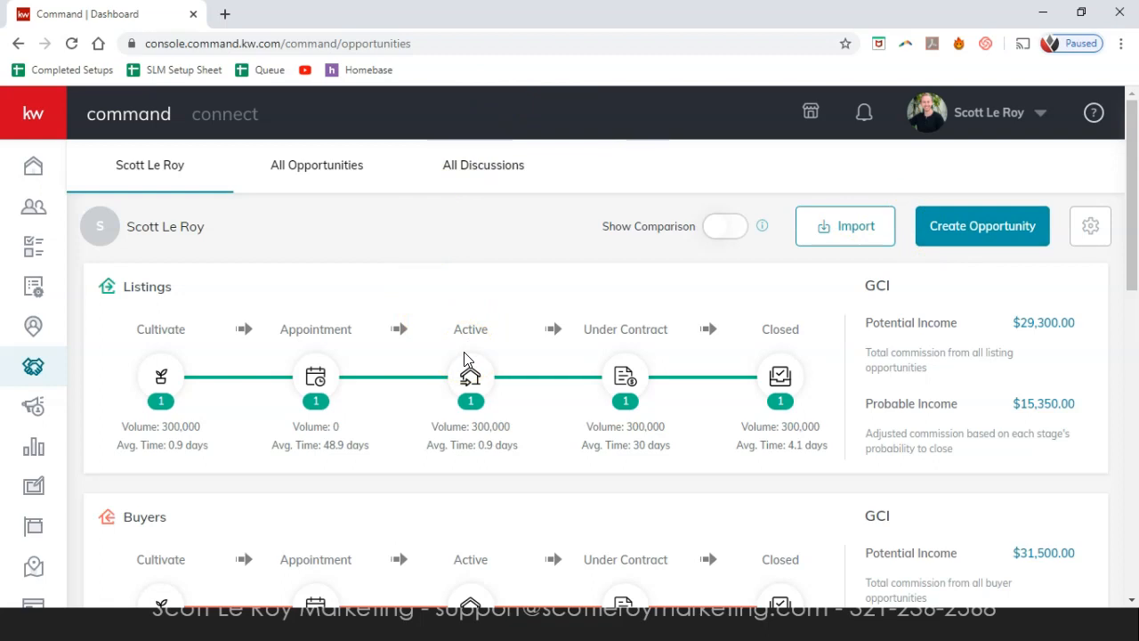
scroll(464, 358, "down", 3)
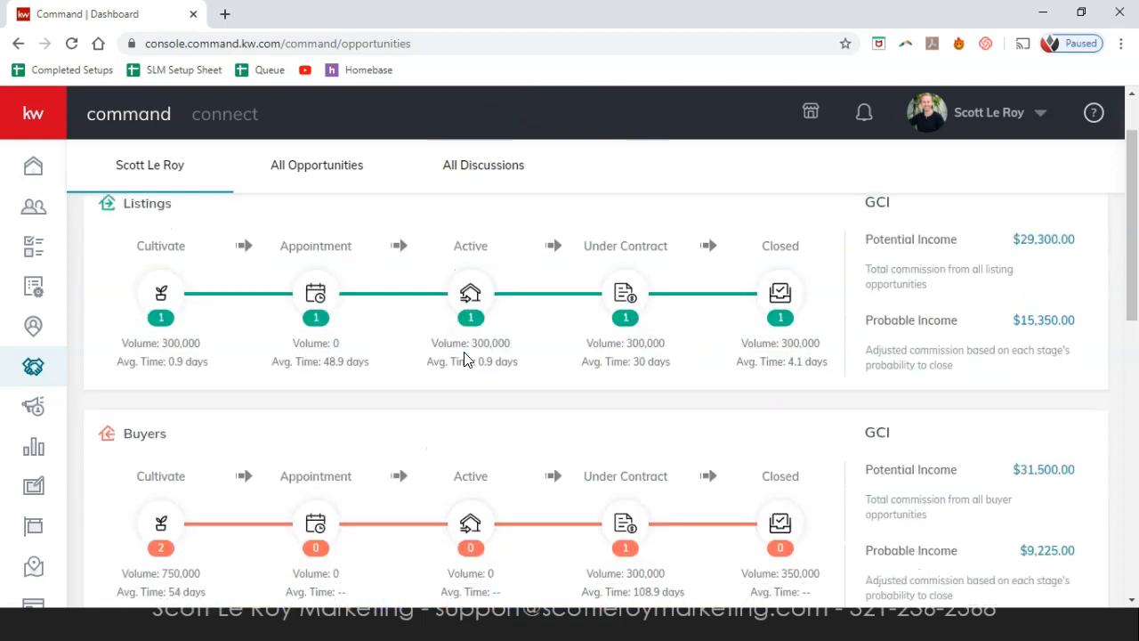
scroll(464, 372, "down", 3)
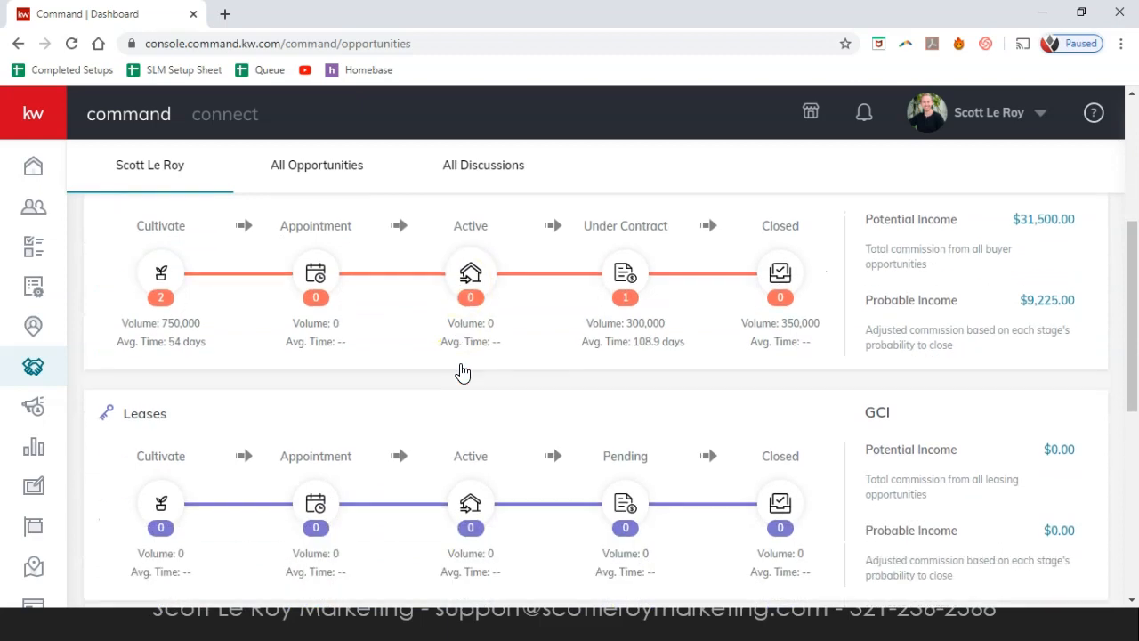
scroll(464, 377, "down", 2)
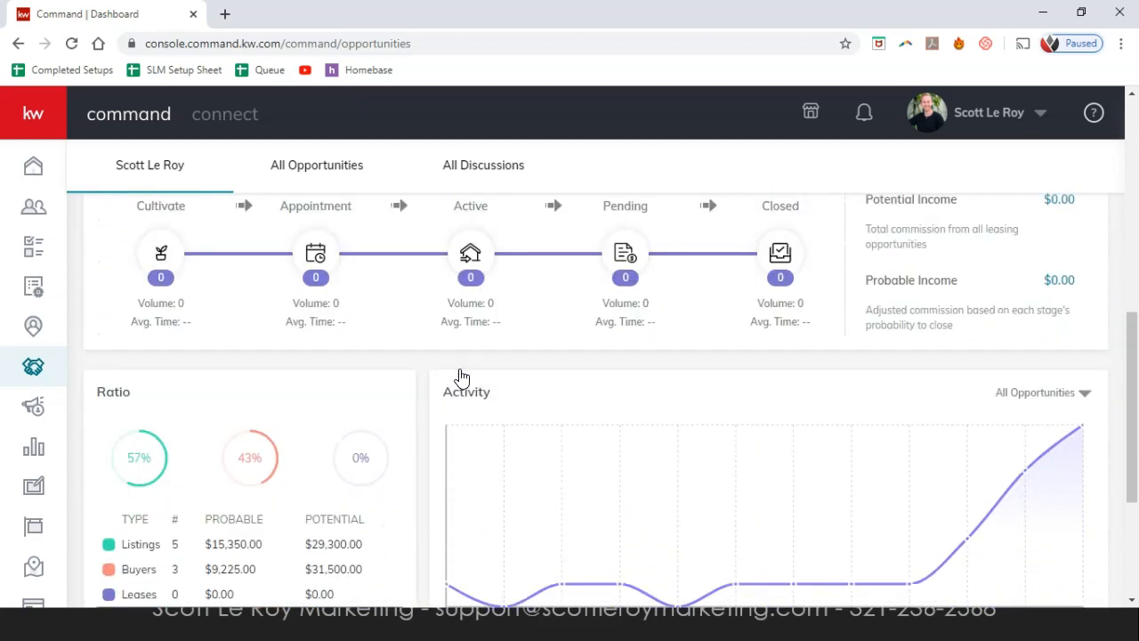
mouse_move(453, 424)
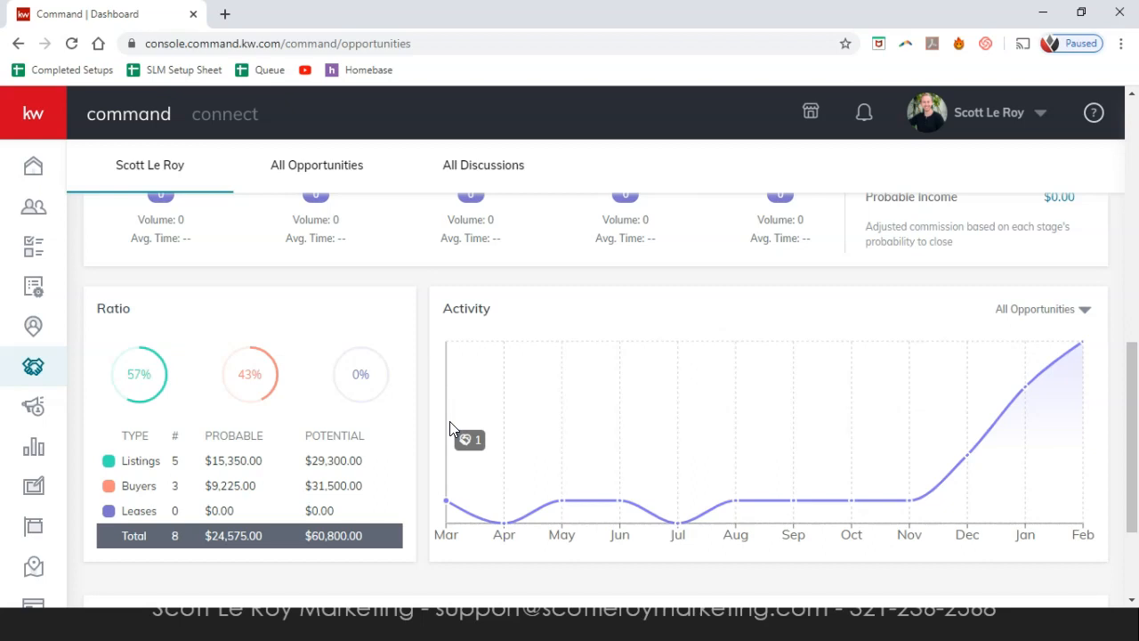
scroll(449, 426, "down", 2)
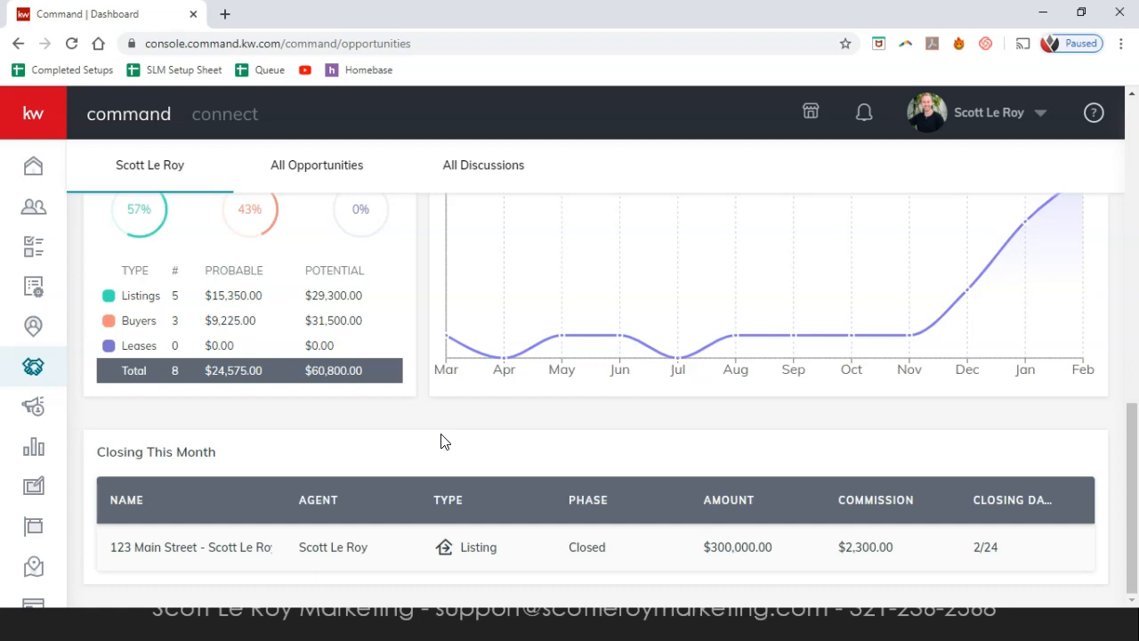
scroll(442, 441, "up", 3)
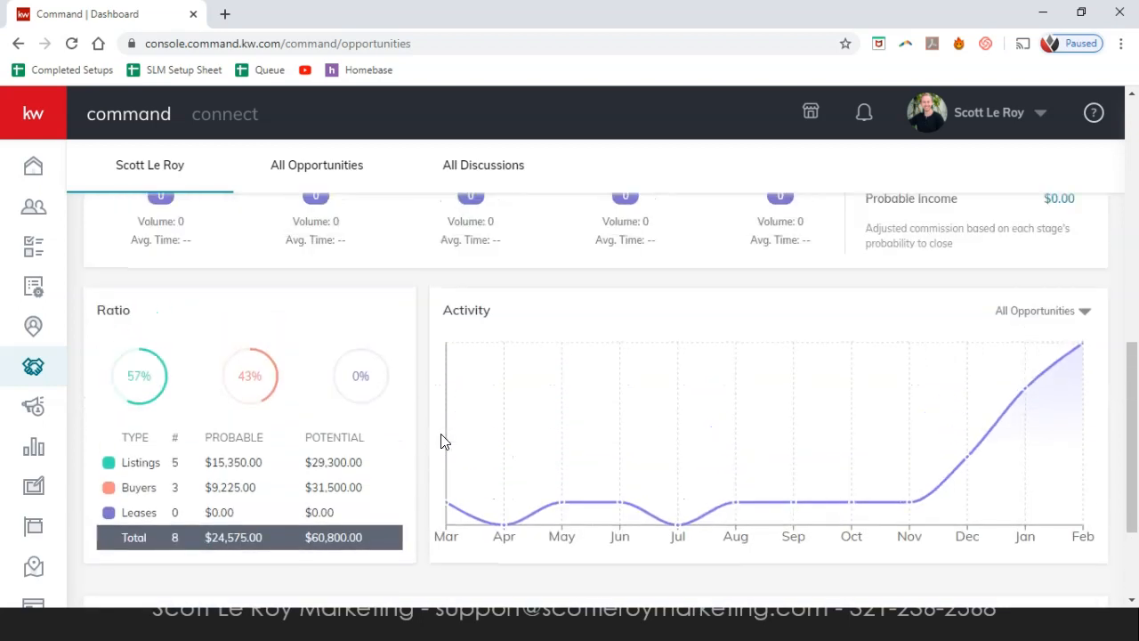
Scroll up the Opportunities dashboard to view the pipeline income and Ratio panels.
scroll(442, 442, "up", 10)
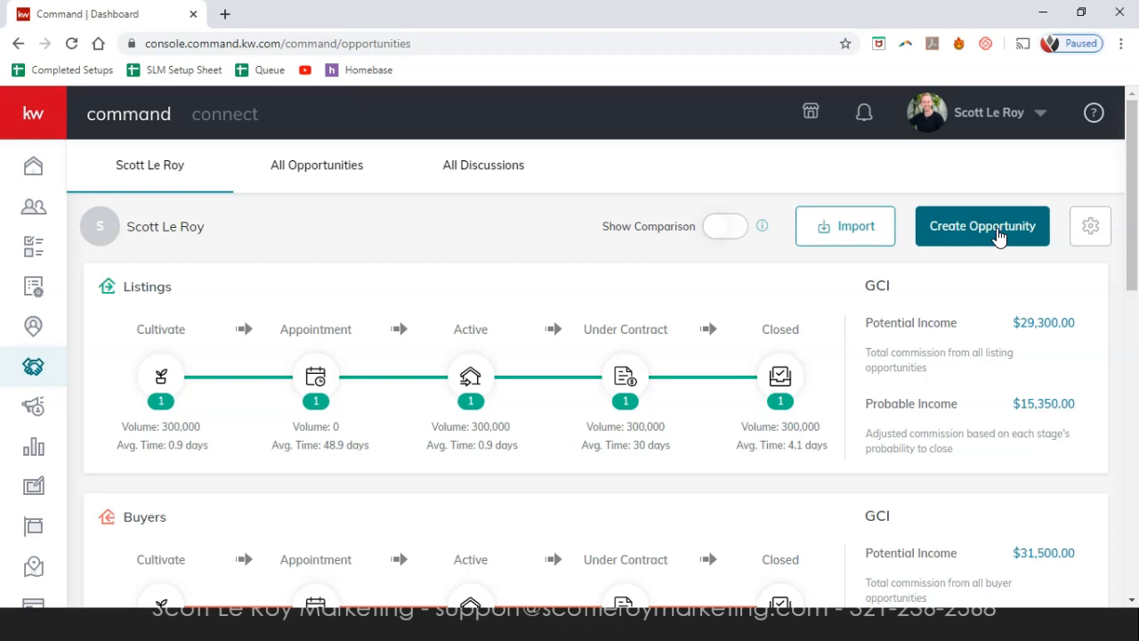
Start a new opportunity with market center Little Rock and type Listing.
left_click(997, 228)
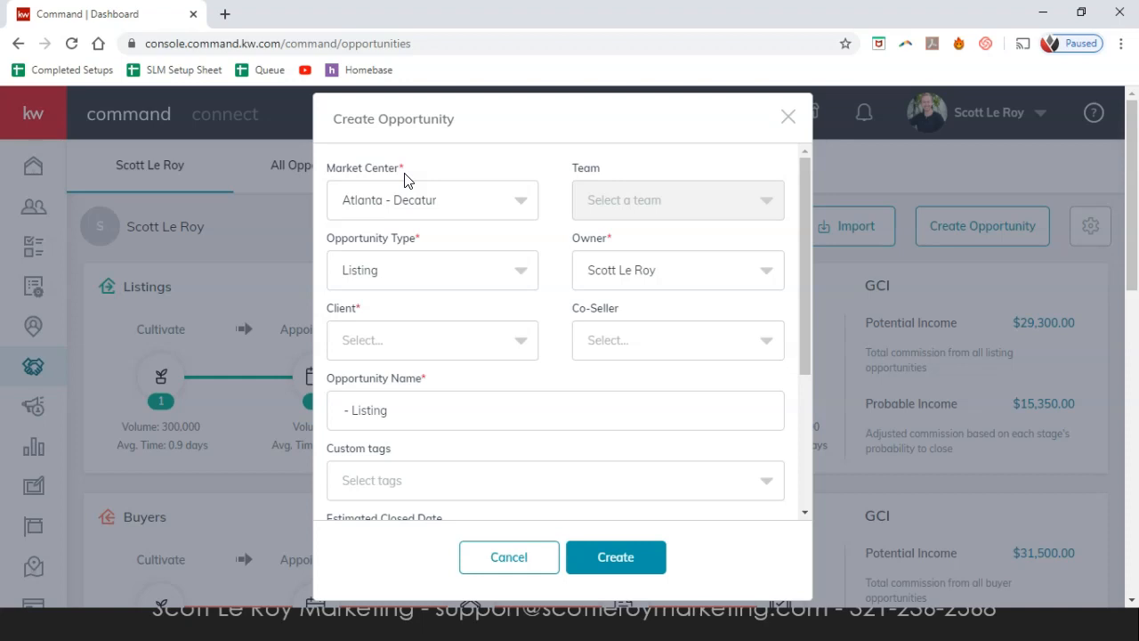
left_click(427, 198)
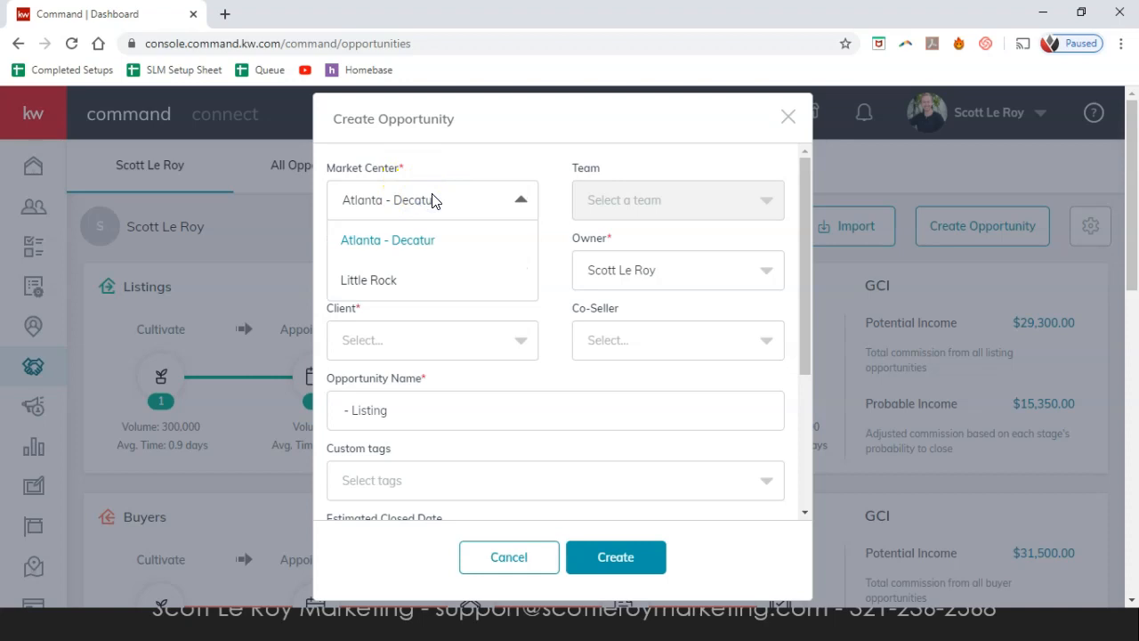
left_click(408, 278)
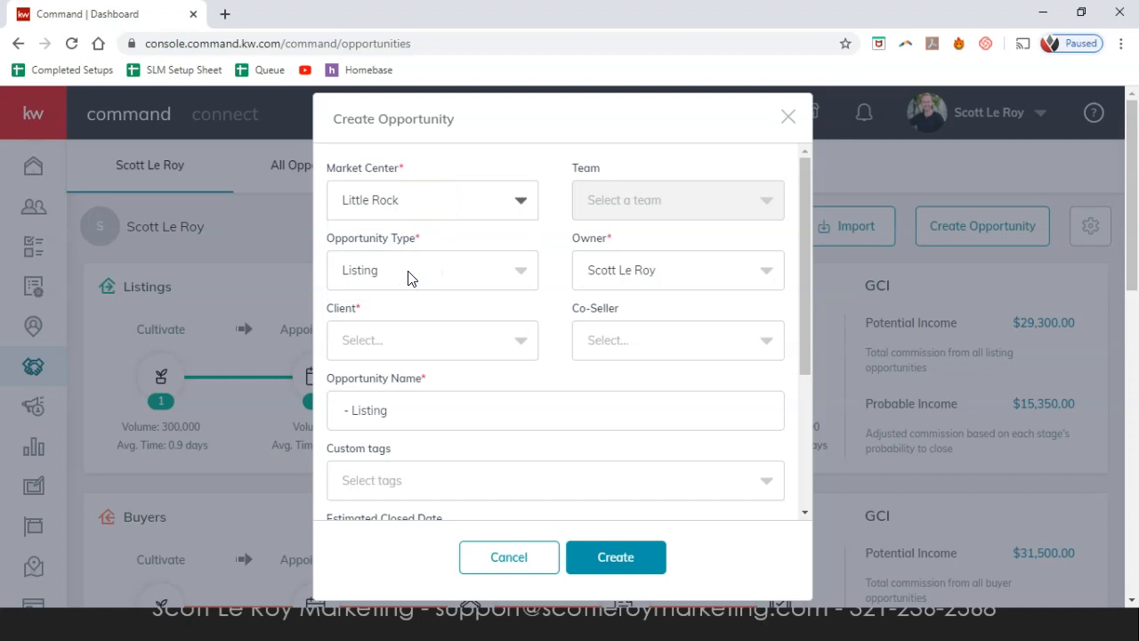
left_click(715, 208)
left_click(461, 269)
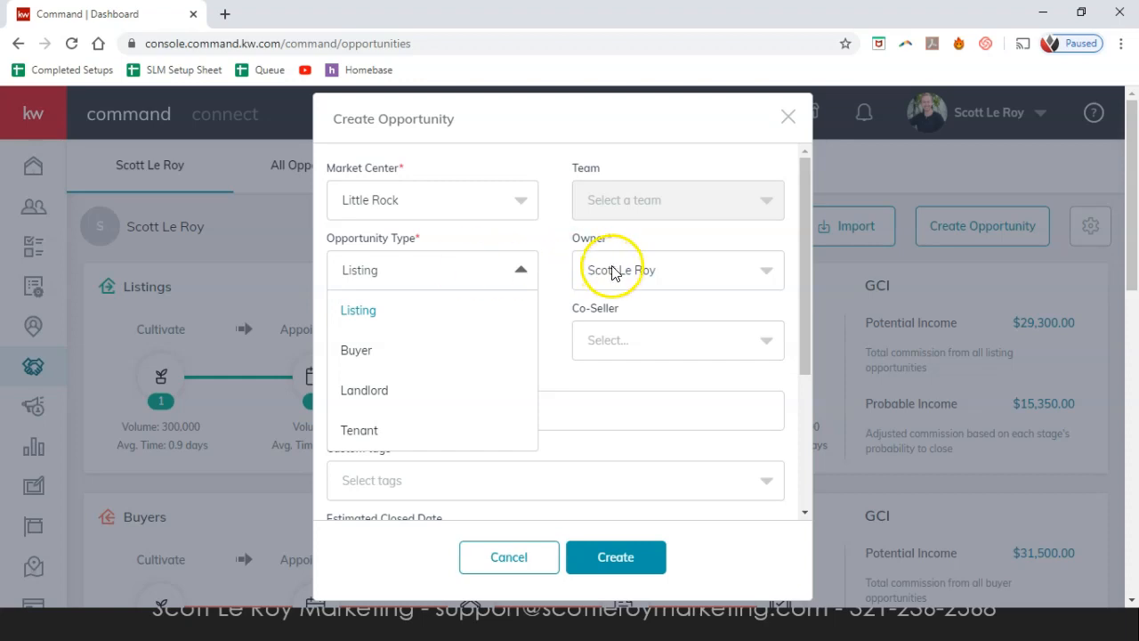
left_click(440, 326)
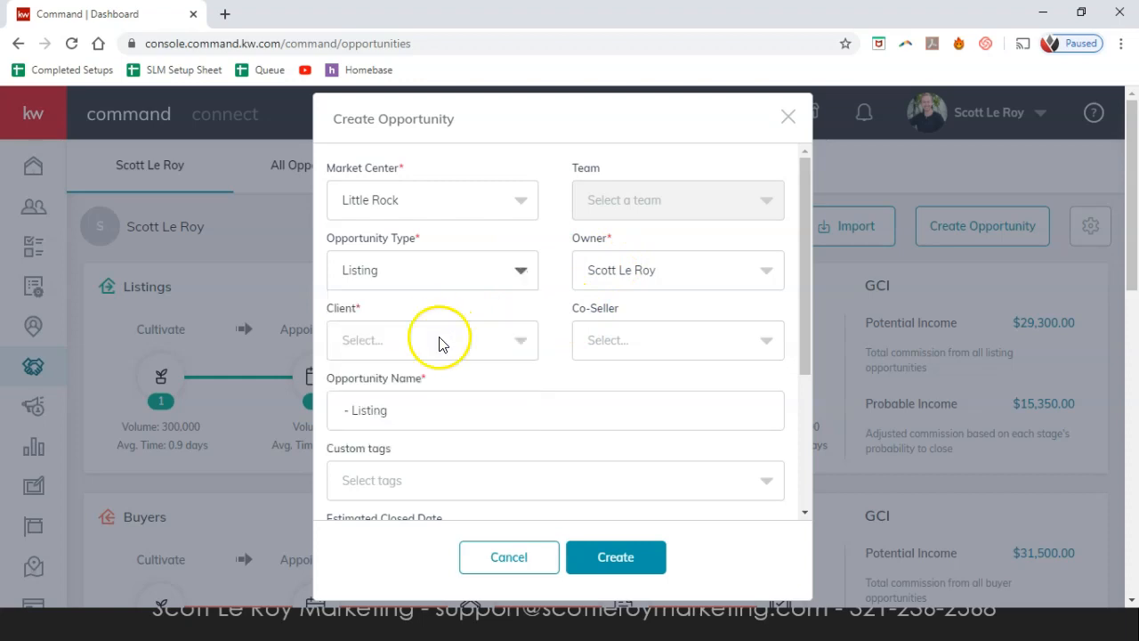
Search for and select the client, then name the opportunity '123 Main Street' plus the client's name.
left_click(439, 340)
type("Clark")
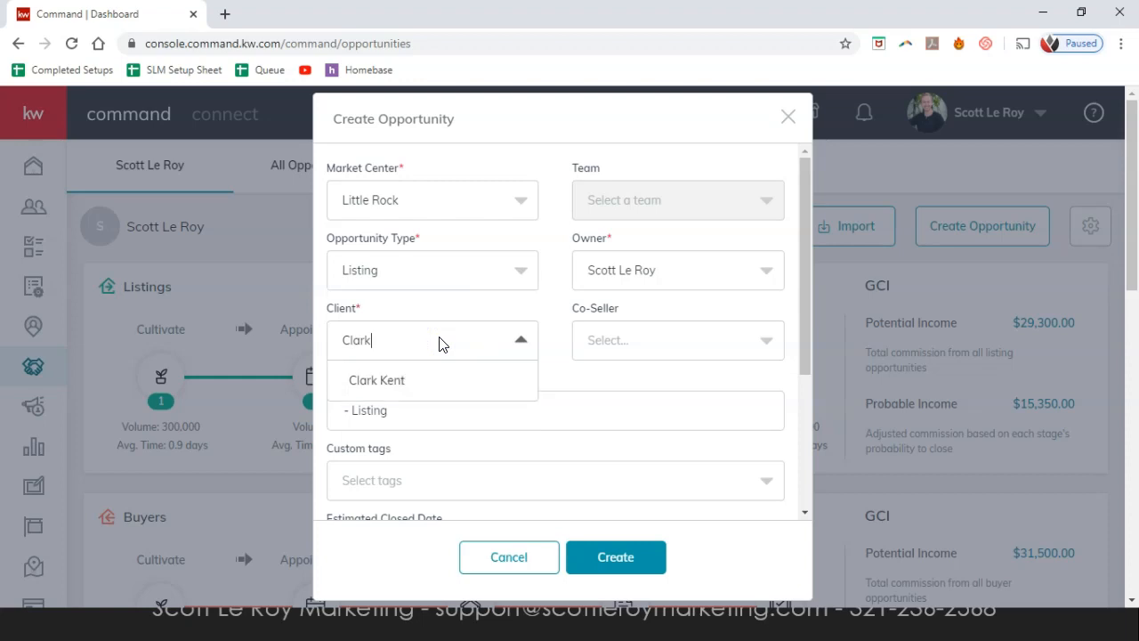
left_click(438, 387)
left_click(438, 385)
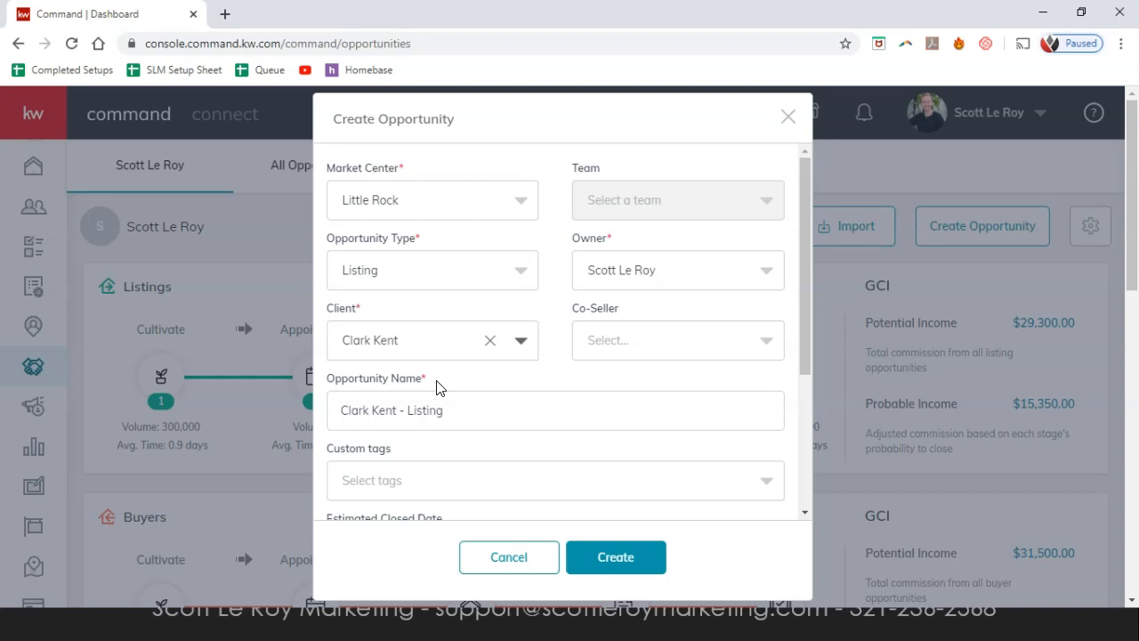
left_click_drag(459, 410, 259, 419)
type("123 Main Street - Clark Kent")
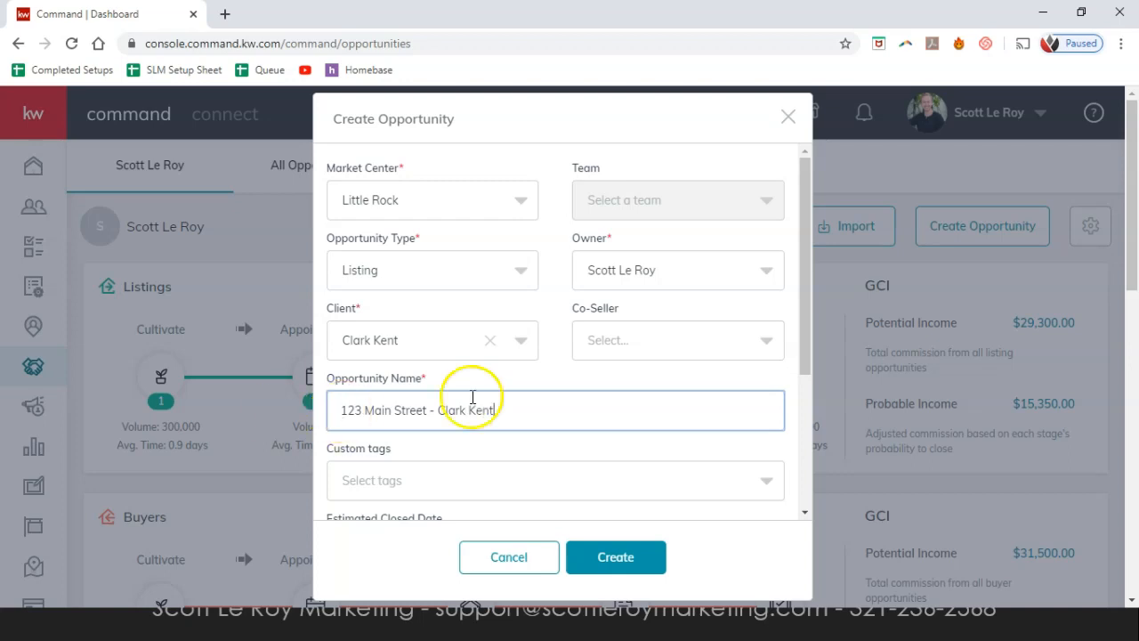
Enter a 300,000 estimated listing price and a 3 commission rate.
scroll(473, 397, "down", 1)
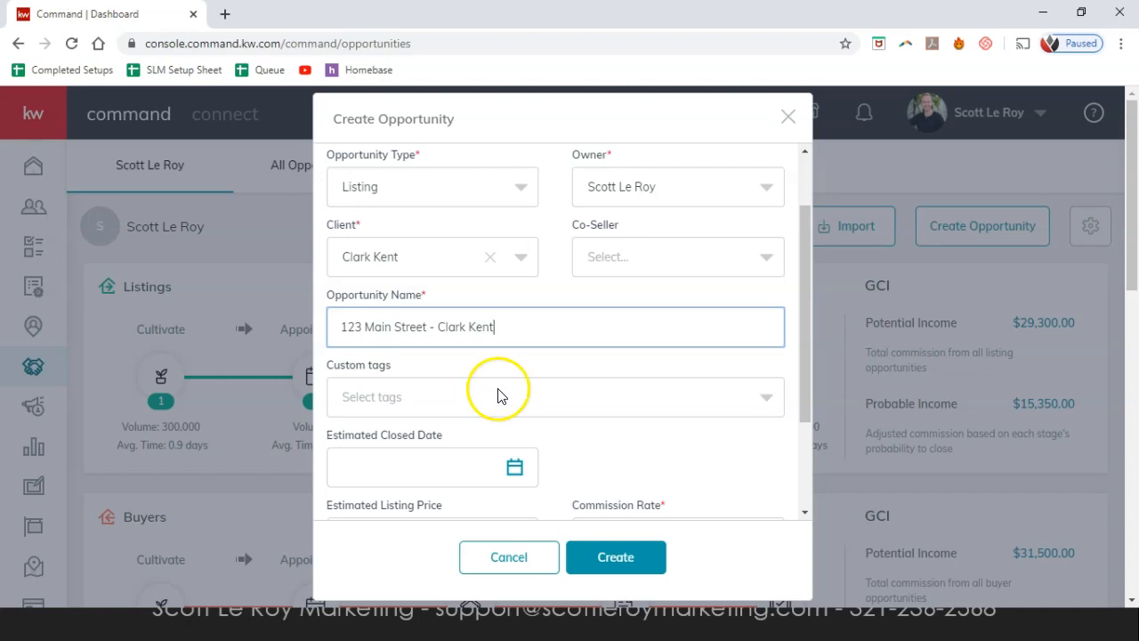
scroll(497, 396, "down", 1)
scroll(514, 389, "down", 1)
left_click(488, 403)
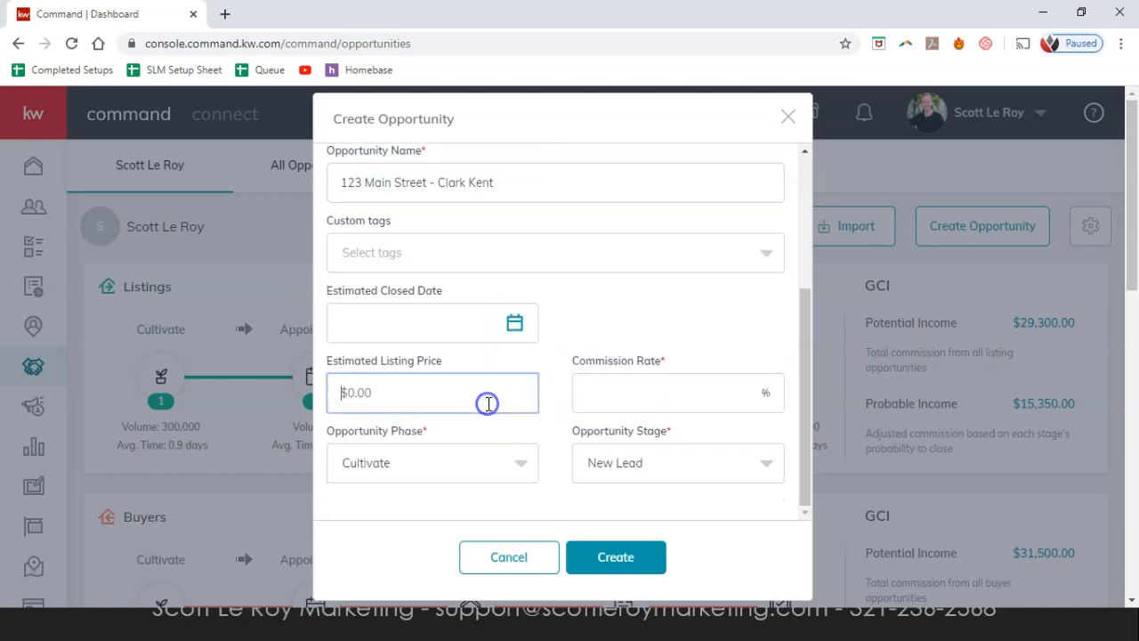
type("300,000")
left_click(641, 383)
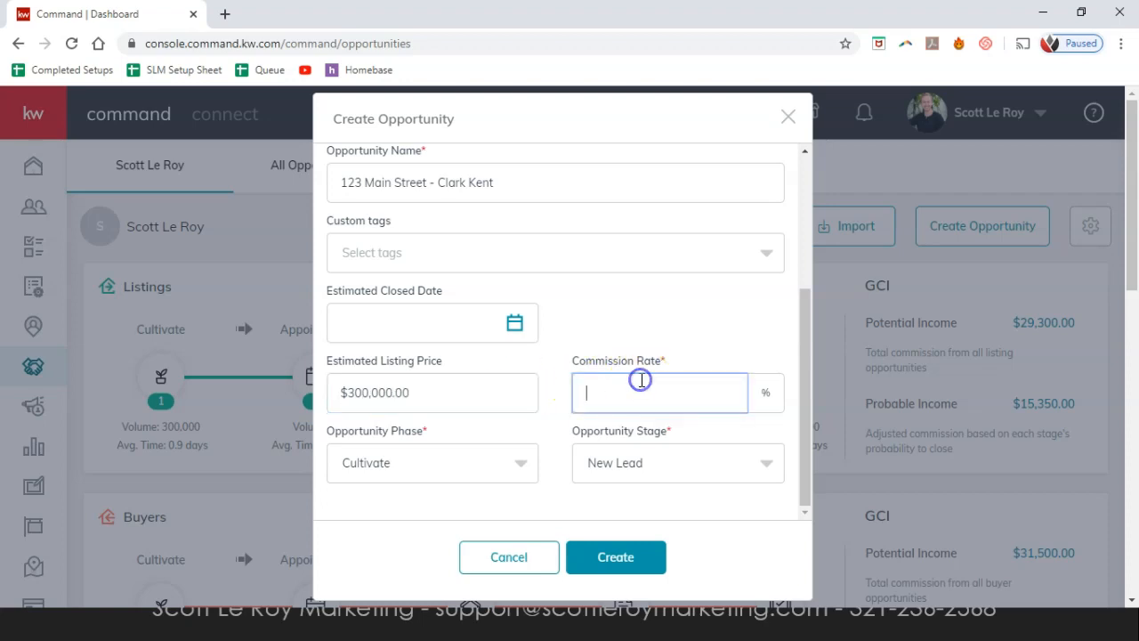
type("3")
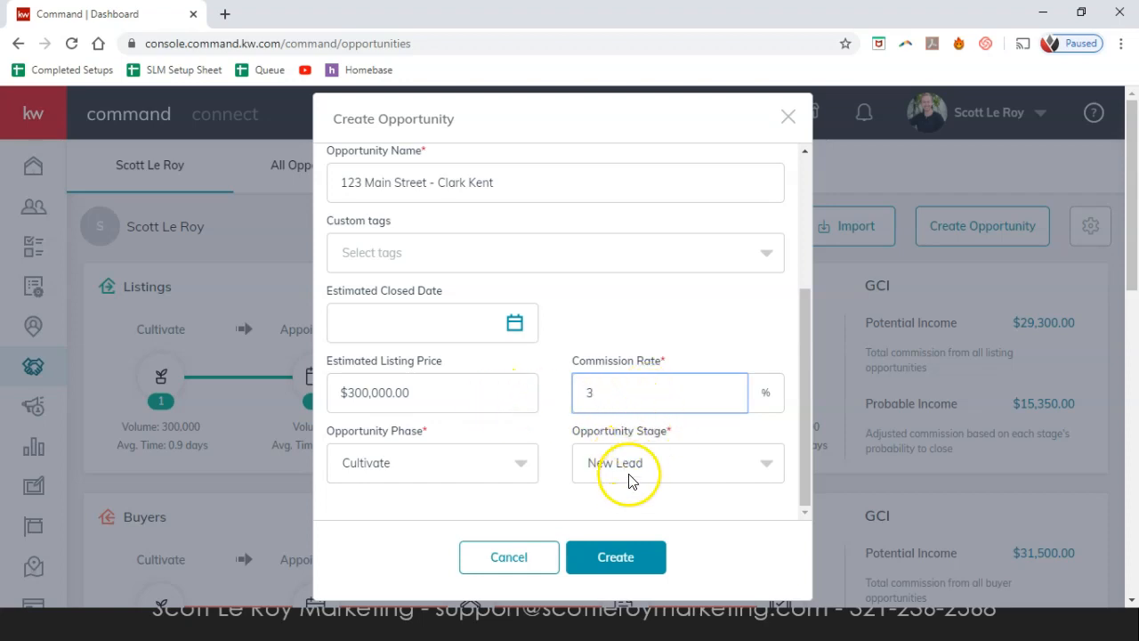
Create the new listing opportunity.
left_click(626, 510)
left_click(610, 555)
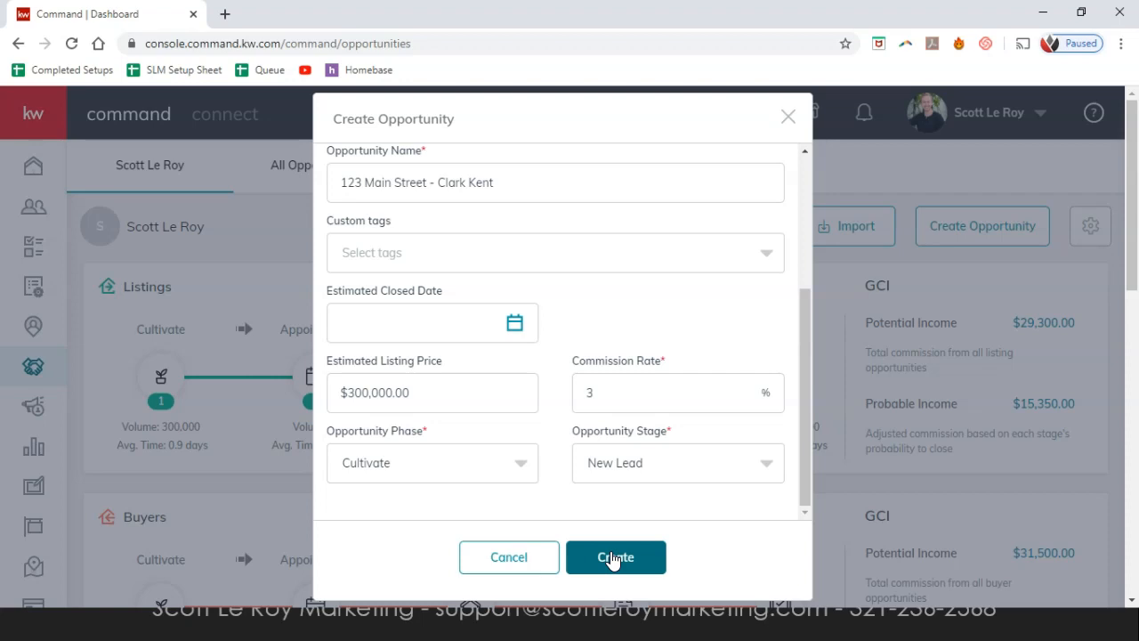
left_click(612, 559)
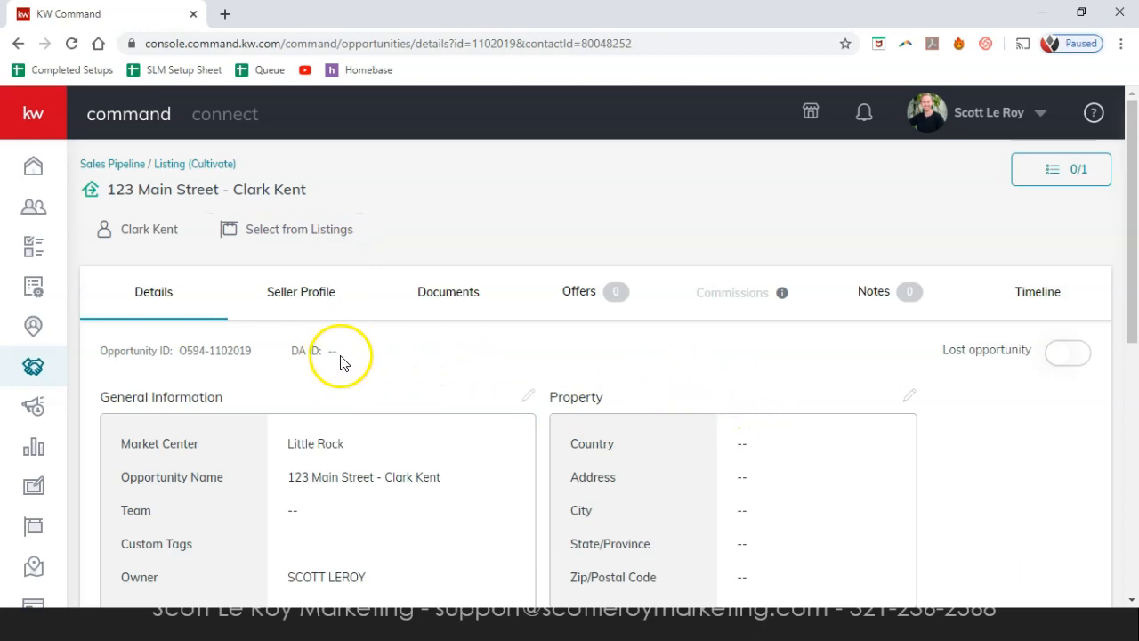
Review General Information and Seller Worksheet: $300,000.00 price, 3% rate, $9,000.00 commission.
scroll(388, 360, "down", 1)
scroll(389, 360, "down", 1)
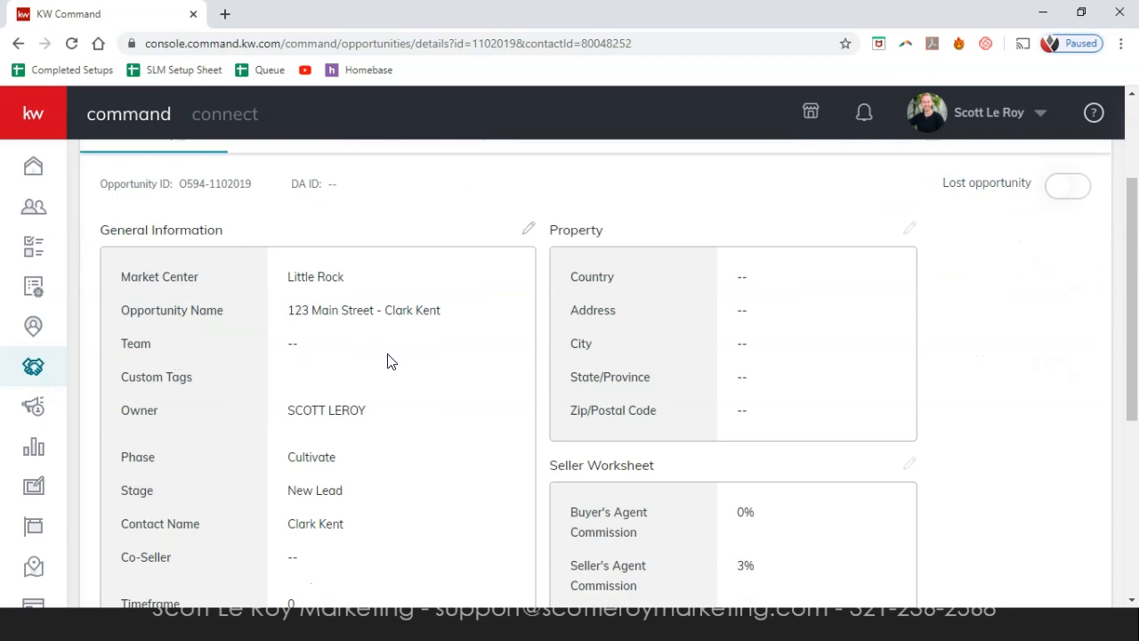
left_click(380, 356)
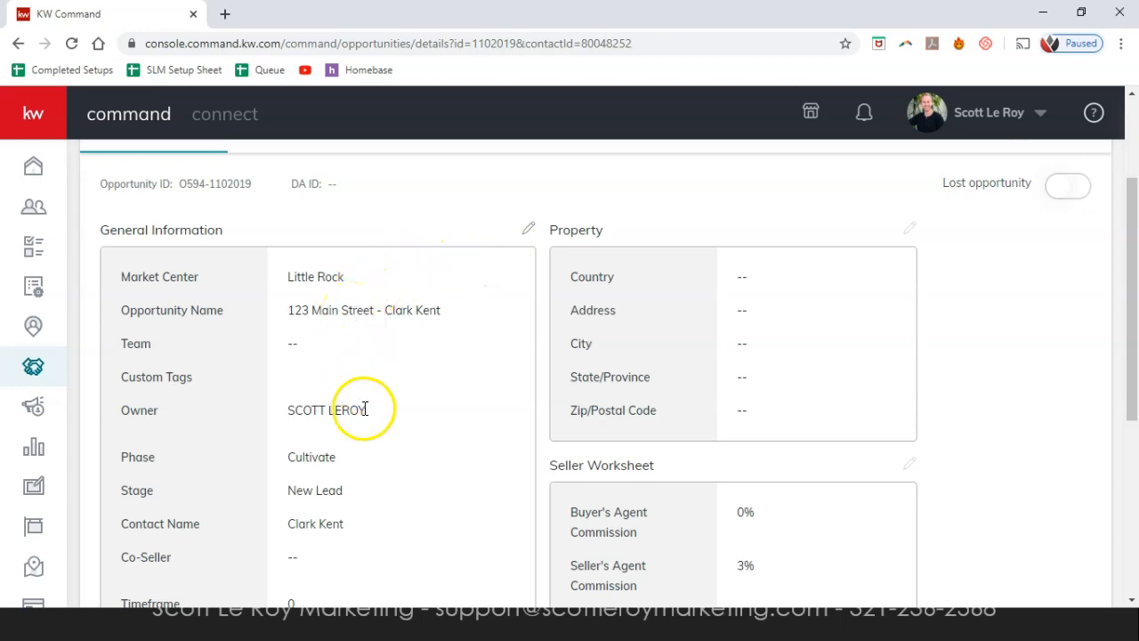
scroll(345, 489, "down", 2)
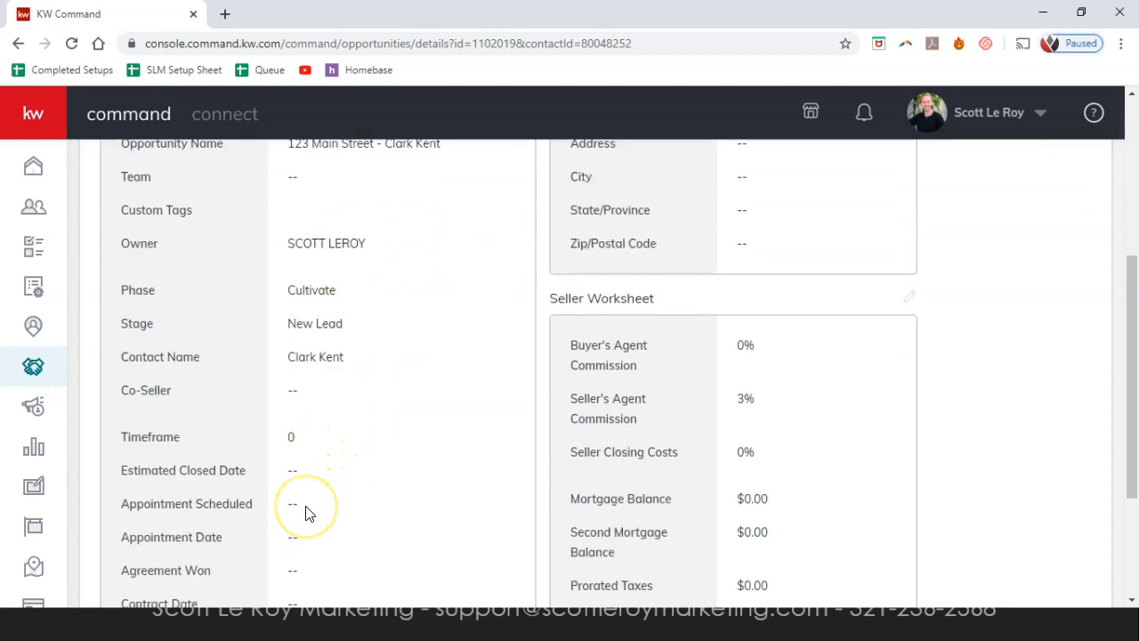
scroll(312, 516, "down", 1)
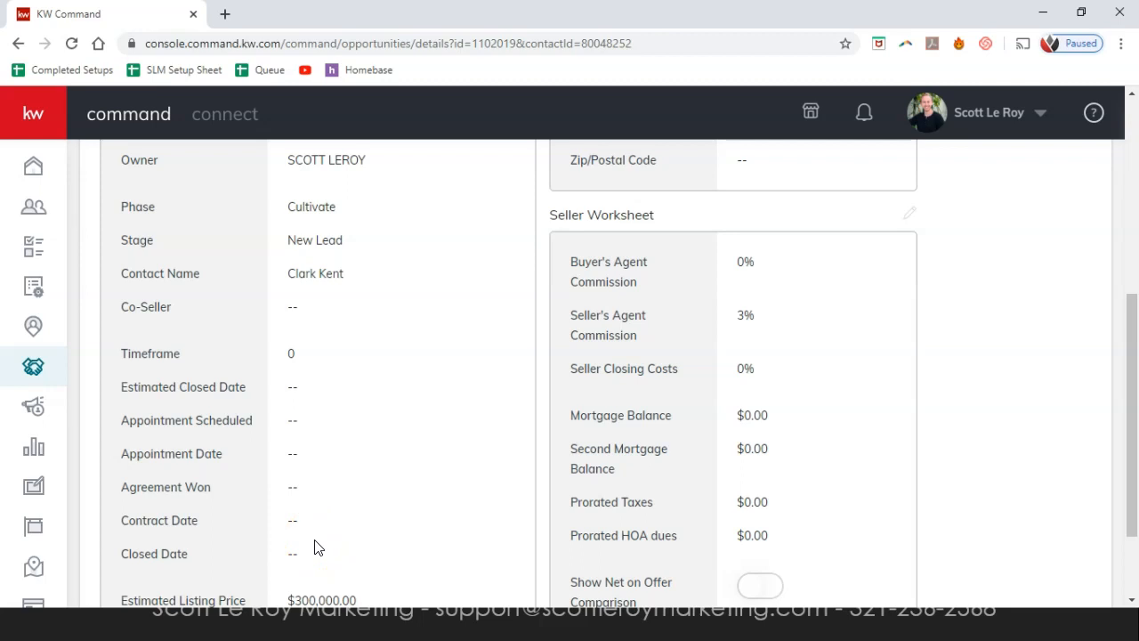
scroll(351, 522, "down", 1)
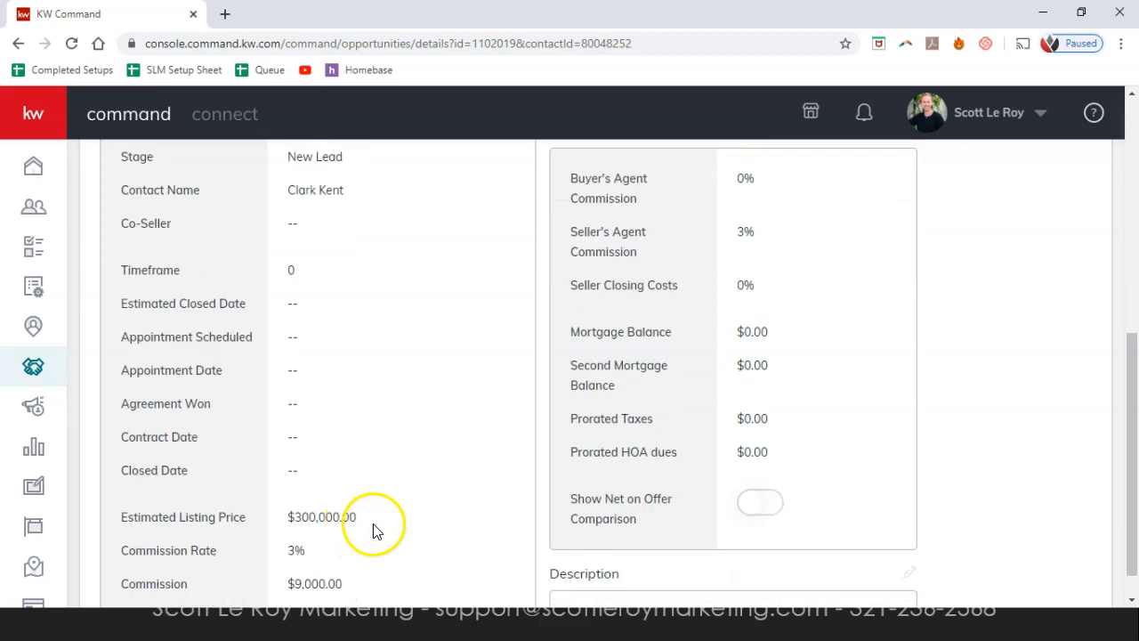
scroll(378, 529, "down", 1)
scroll(432, 521, "up", 4)
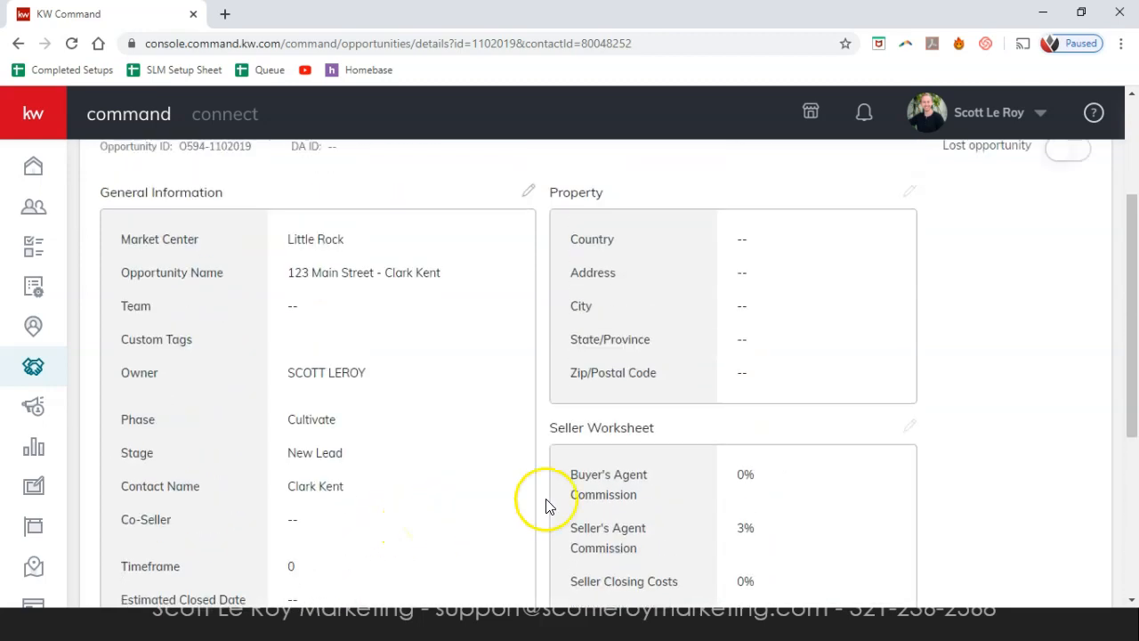
Close the Edit General Information dialog unchanged and view the Seller Profile.
left_click(528, 193)
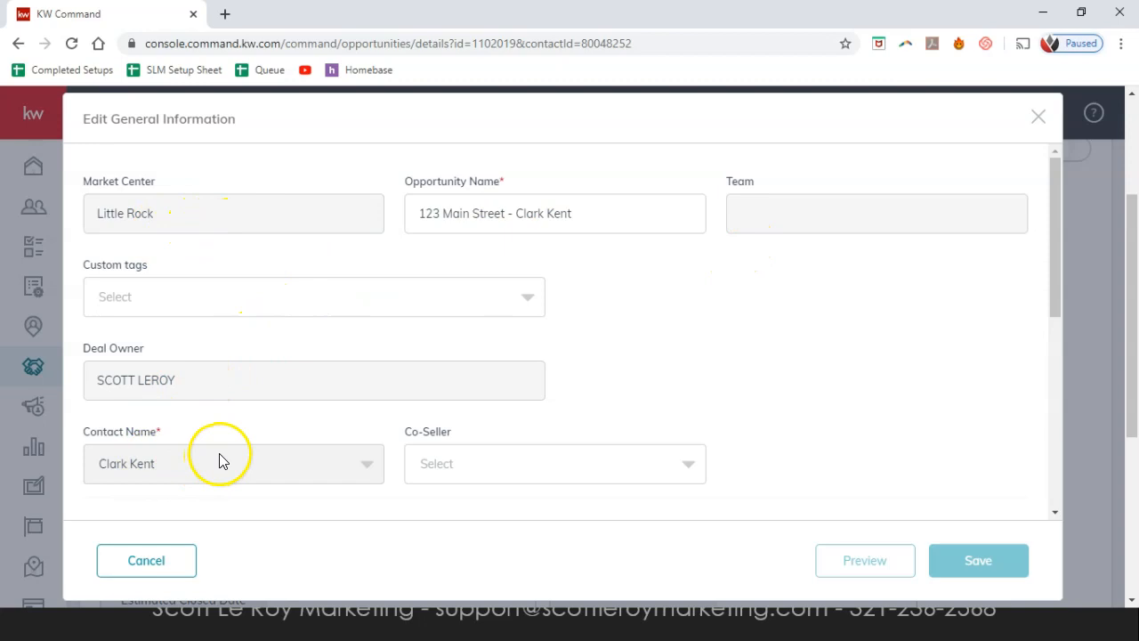
scroll(292, 454, "down", 1)
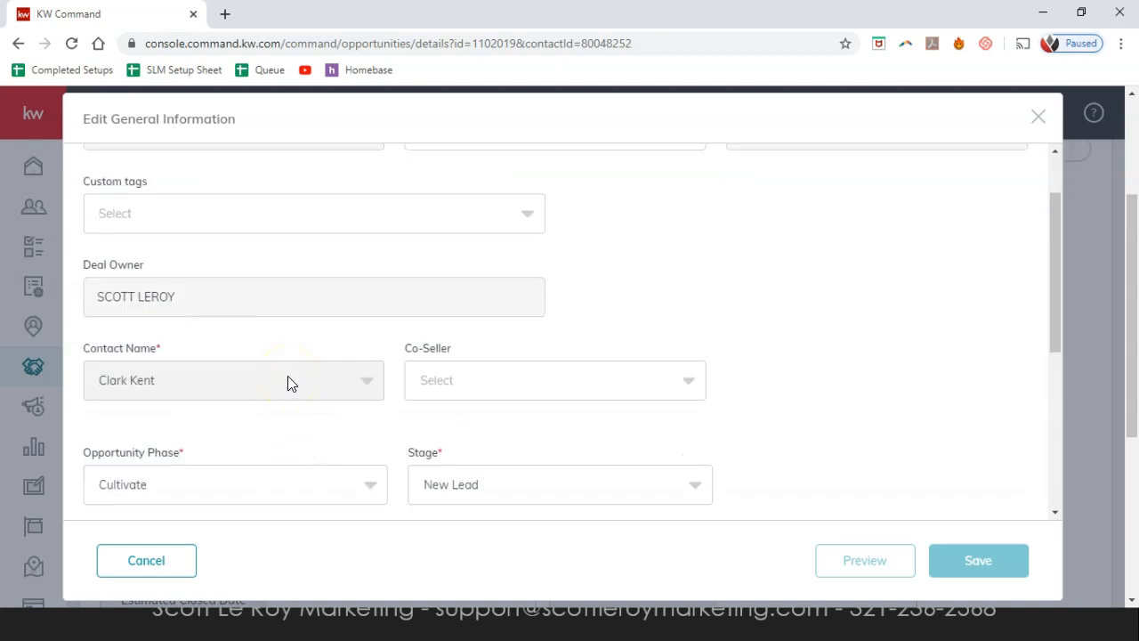
left_click(1038, 119)
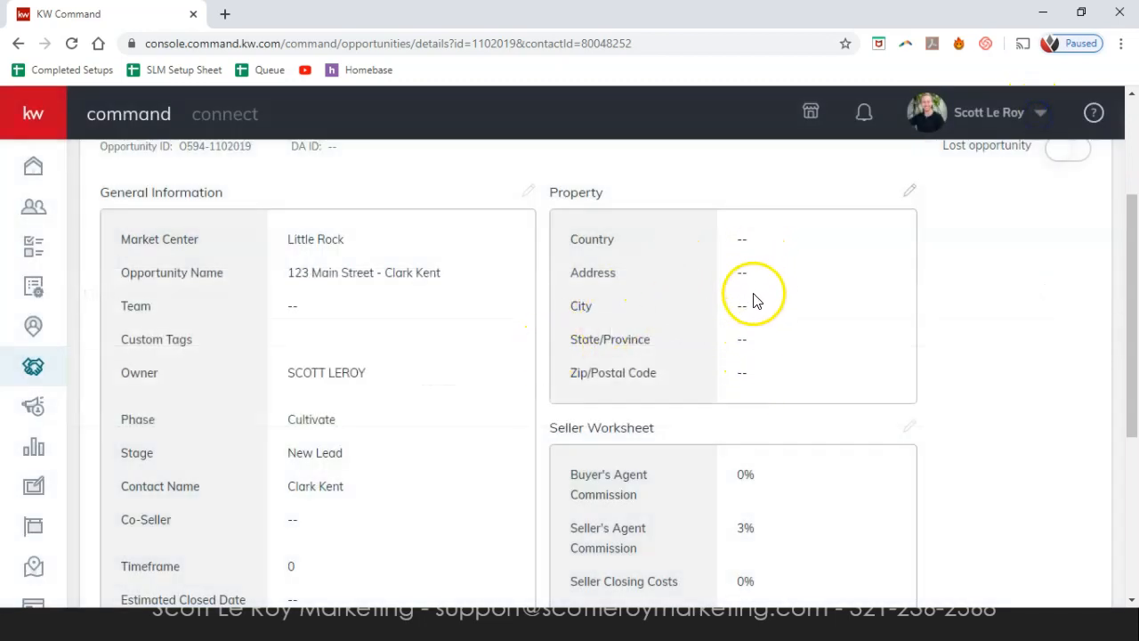
scroll(766, 339, "up", 2)
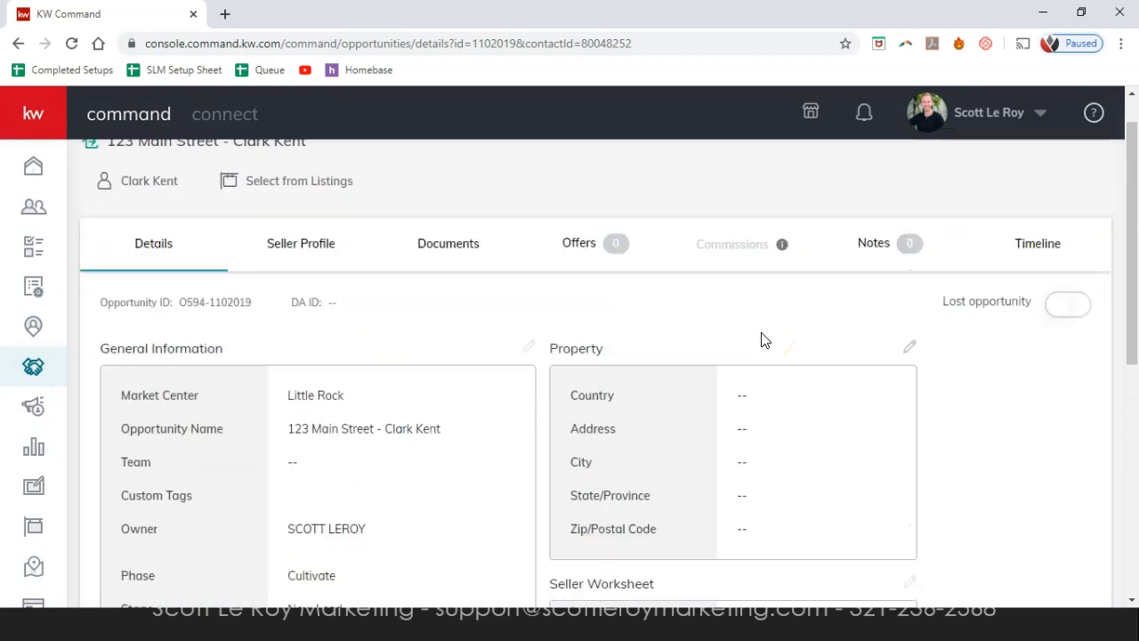
left_click(330, 261)
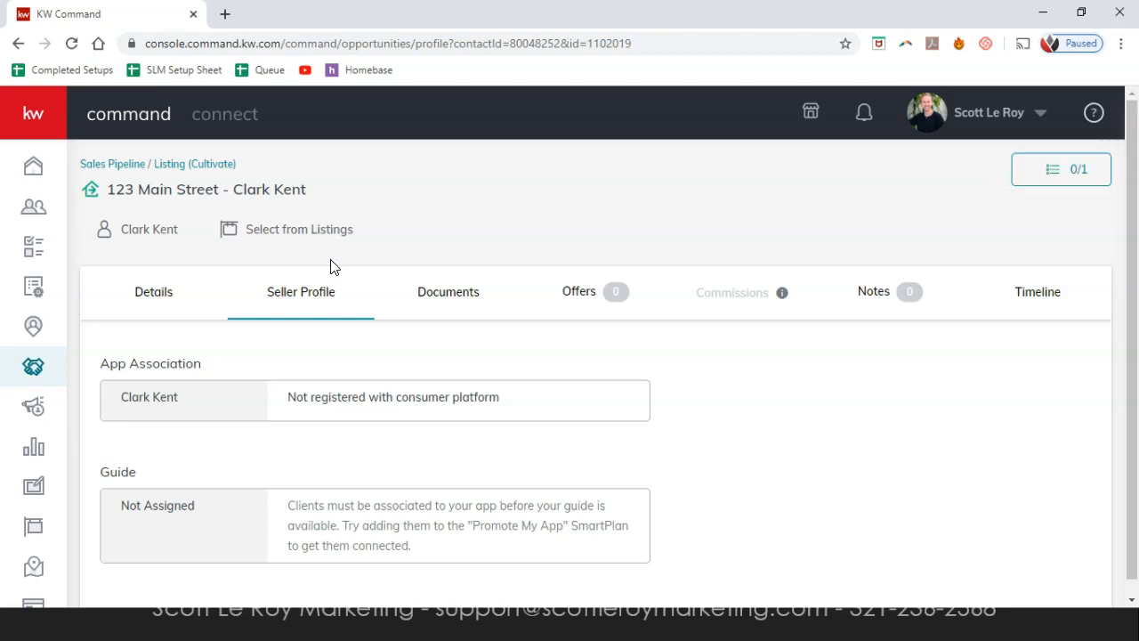
scroll(331, 264, "down", 1)
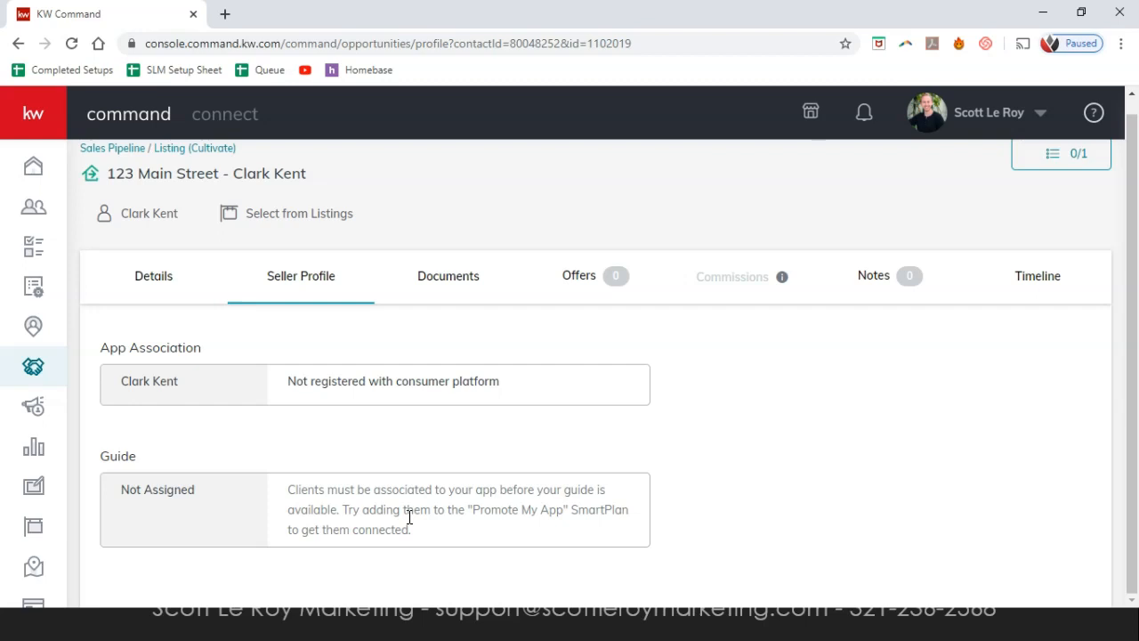
View the Documents checklist (0 of 8 Listed uploaded) and check the Status filter options.
left_click(447, 283)
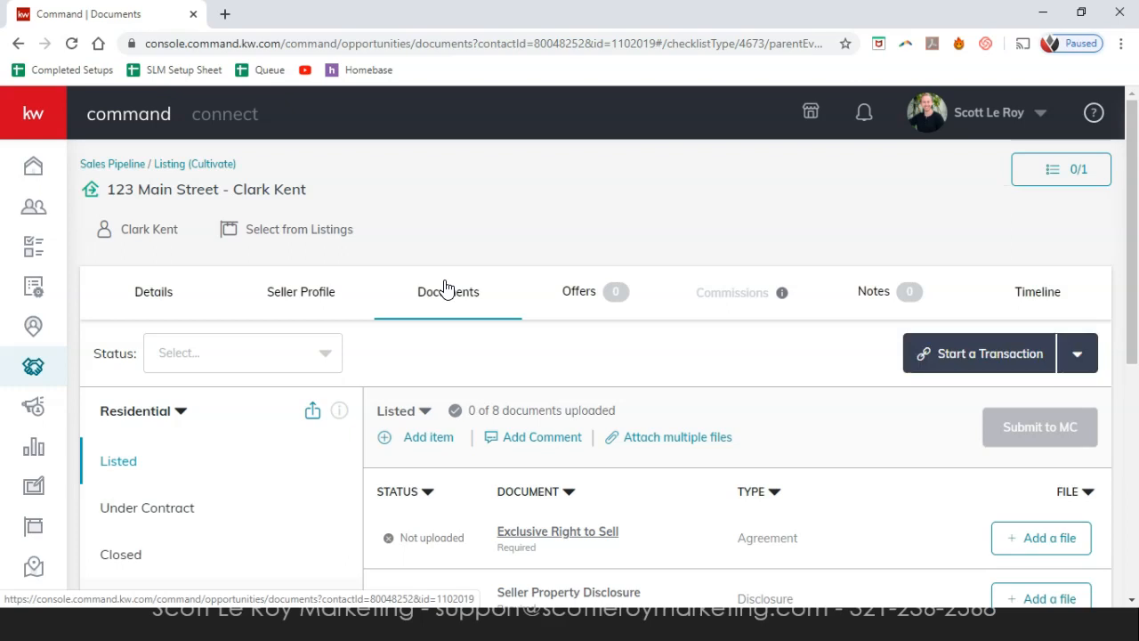
left_click(448, 286)
scroll(233, 402, "down", 1)
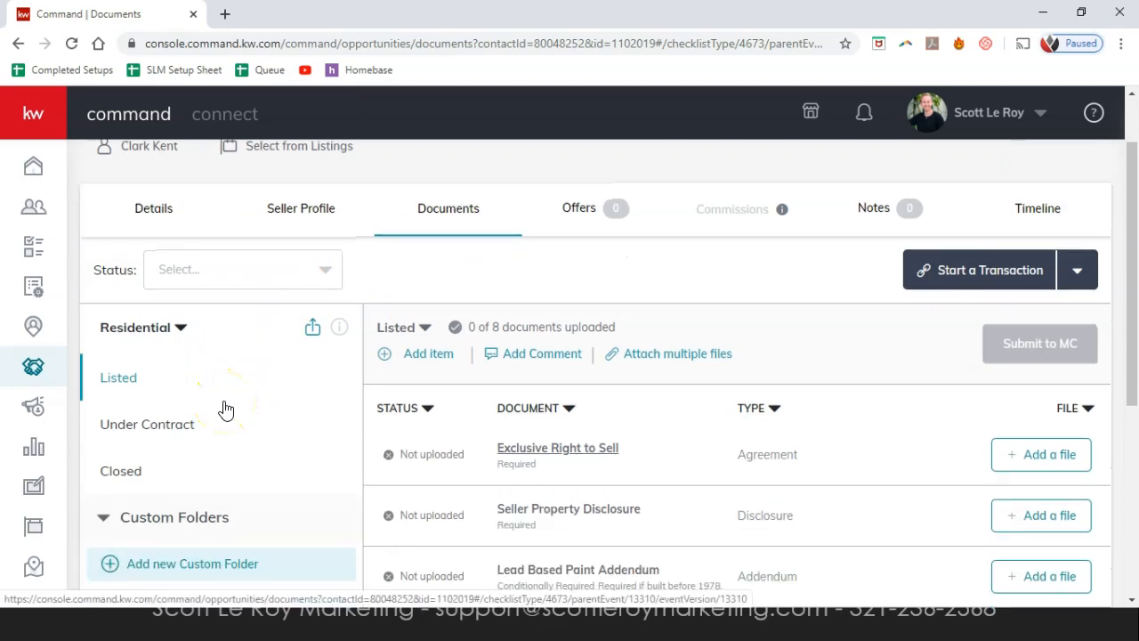
left_click(265, 278)
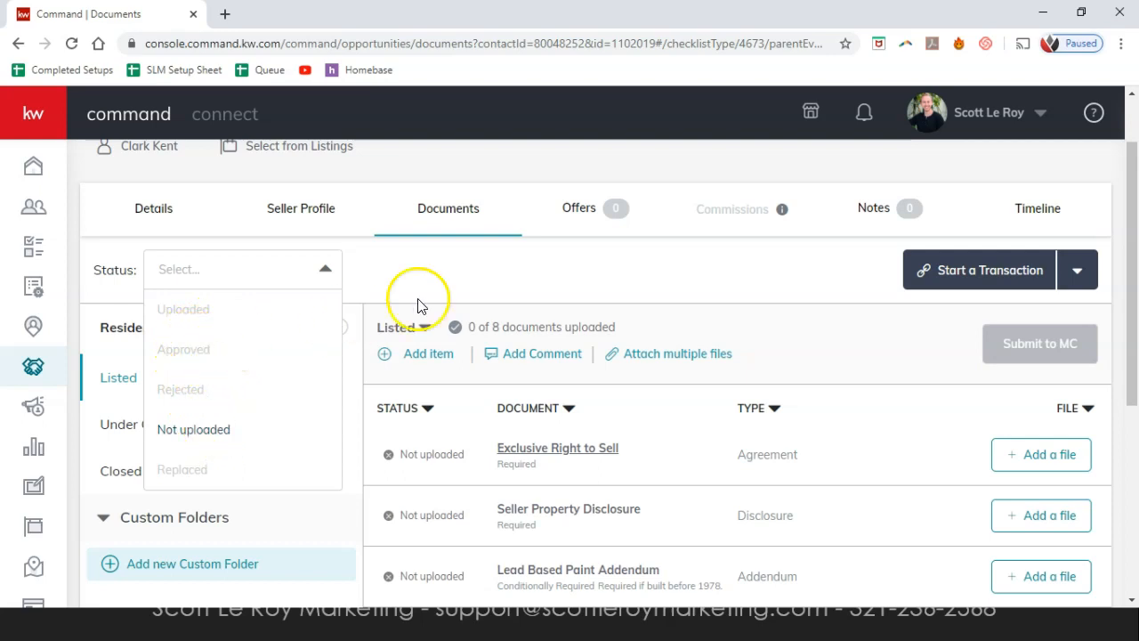
left_click(474, 274)
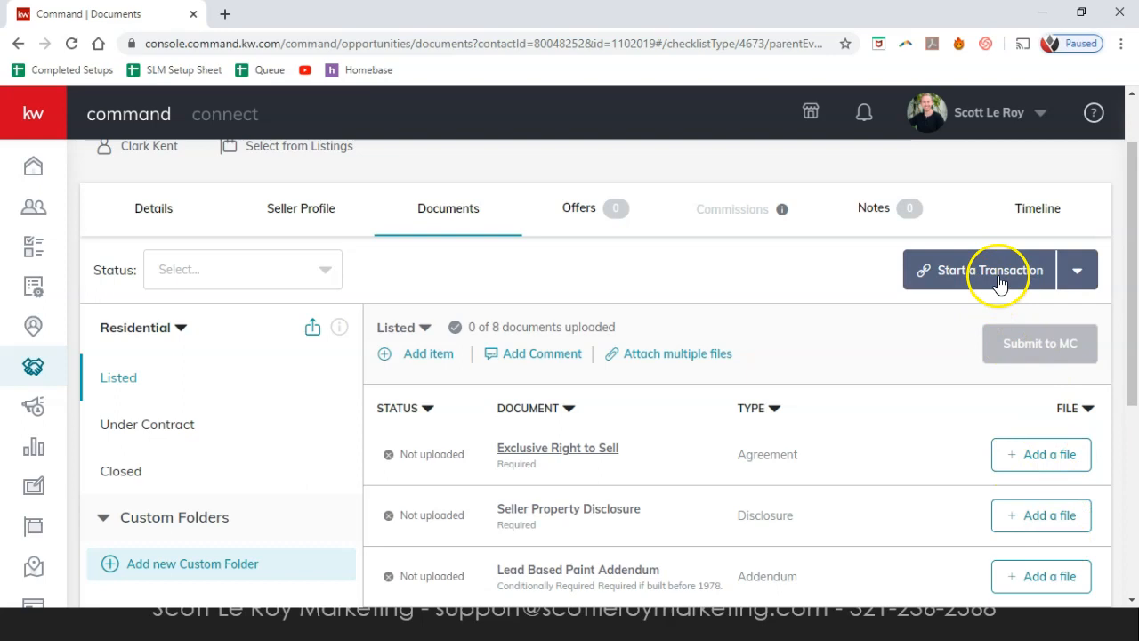
Start a transaction for the listing with DocuSign.
left_click(1077, 278)
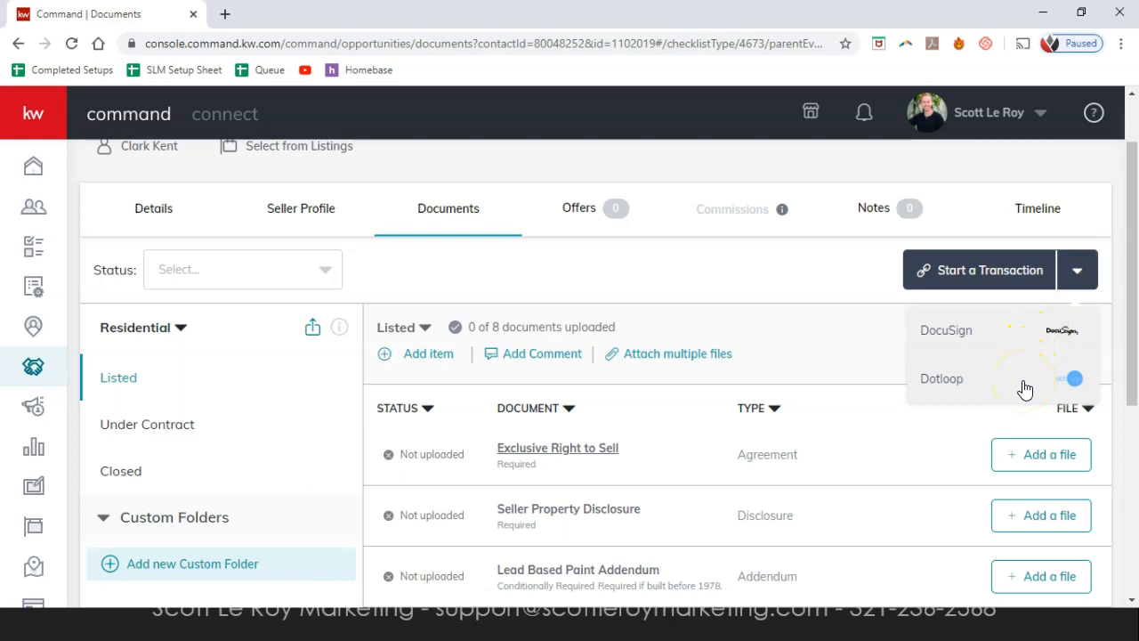
left_click(977, 114)
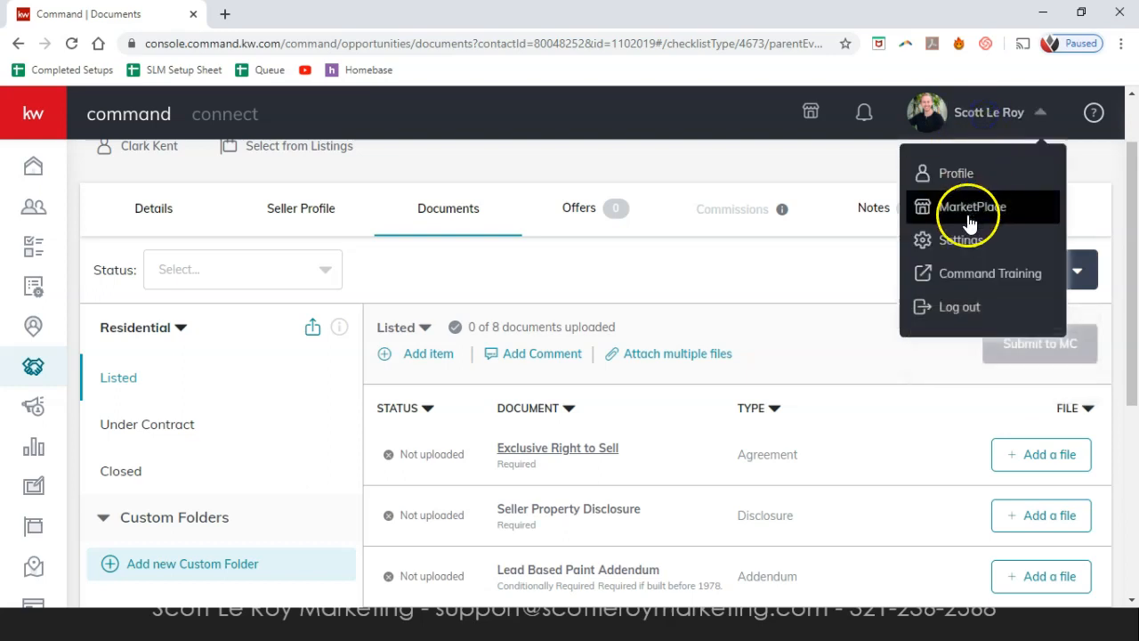
left_click(871, 274)
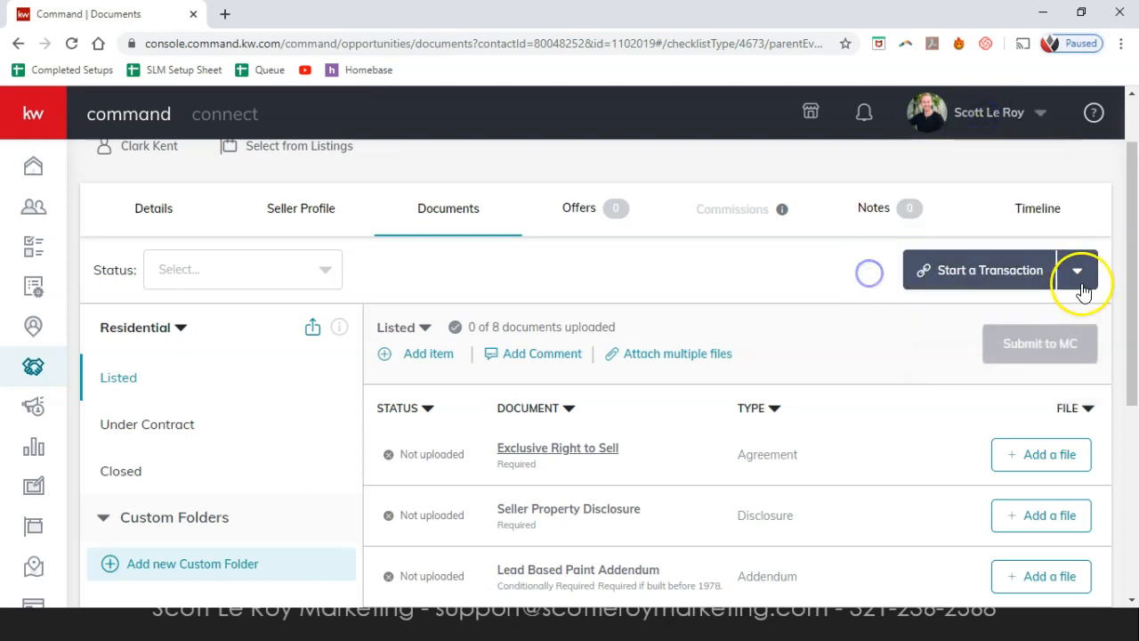
left_click(1079, 272)
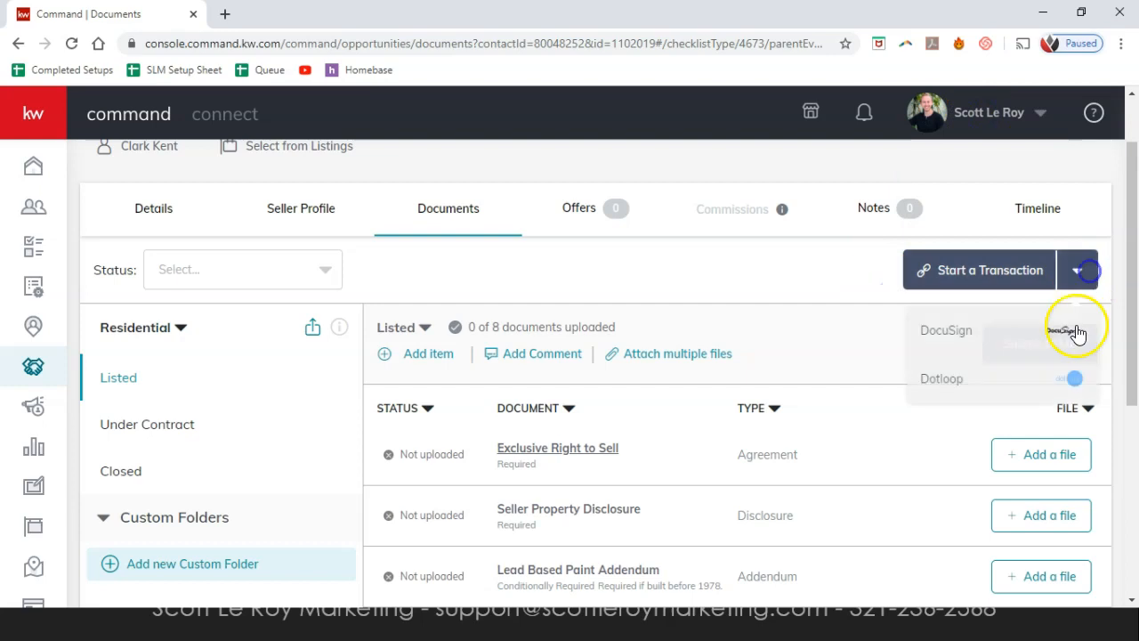
left_click(995, 335)
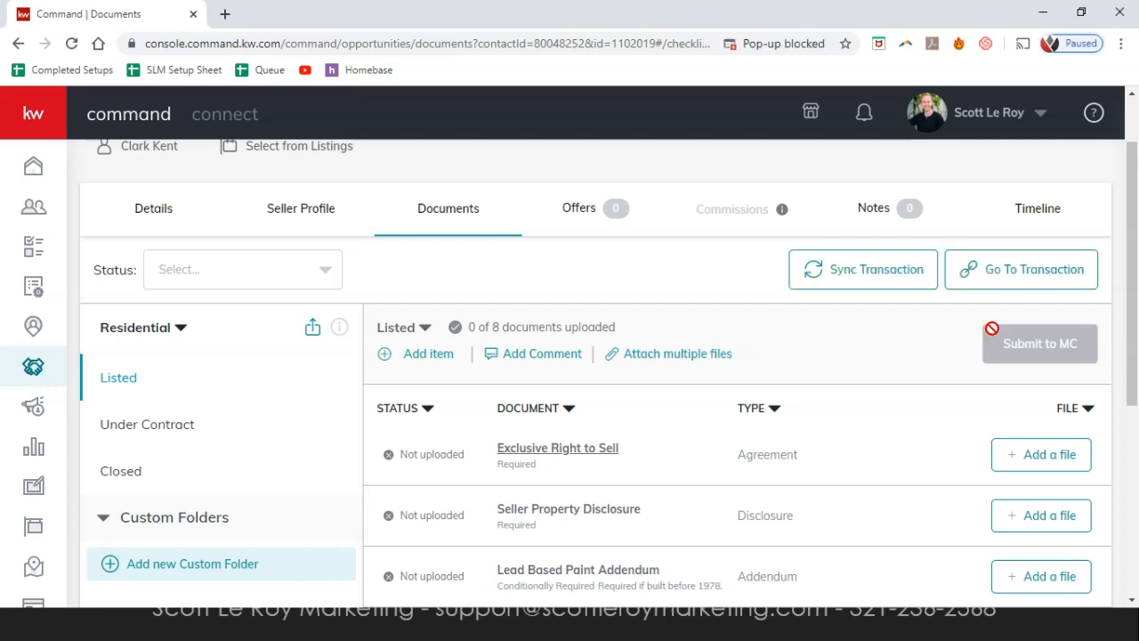
Always allow pop-ups from the KW Command site in Chrome.
left_click(819, 44)
left_click(693, 134)
left_click(805, 194)
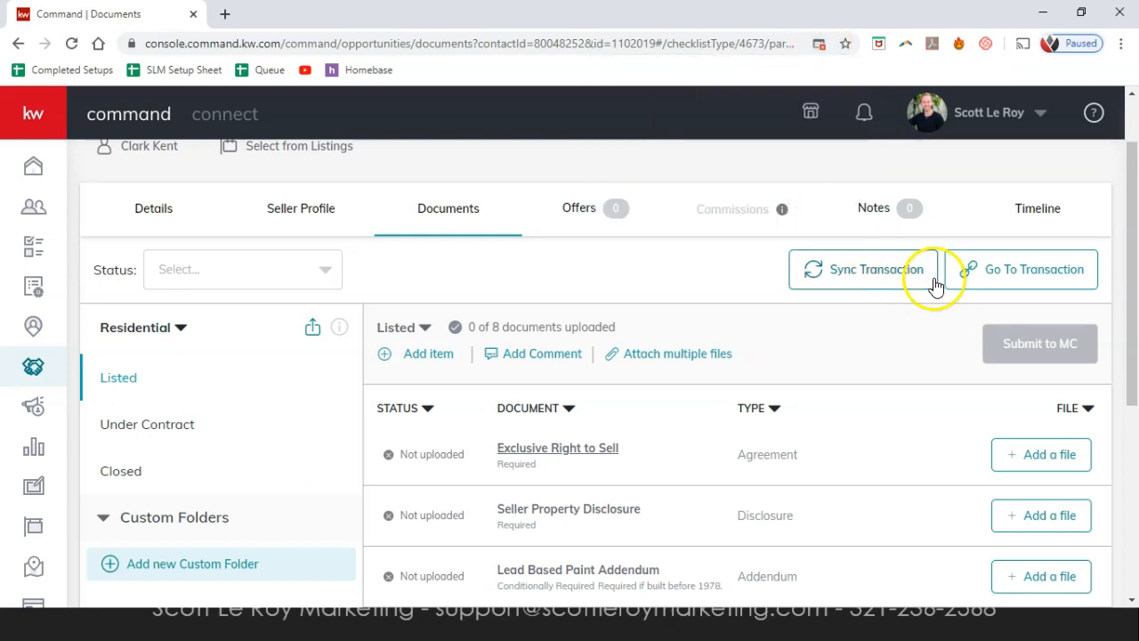
left_click(988, 269)
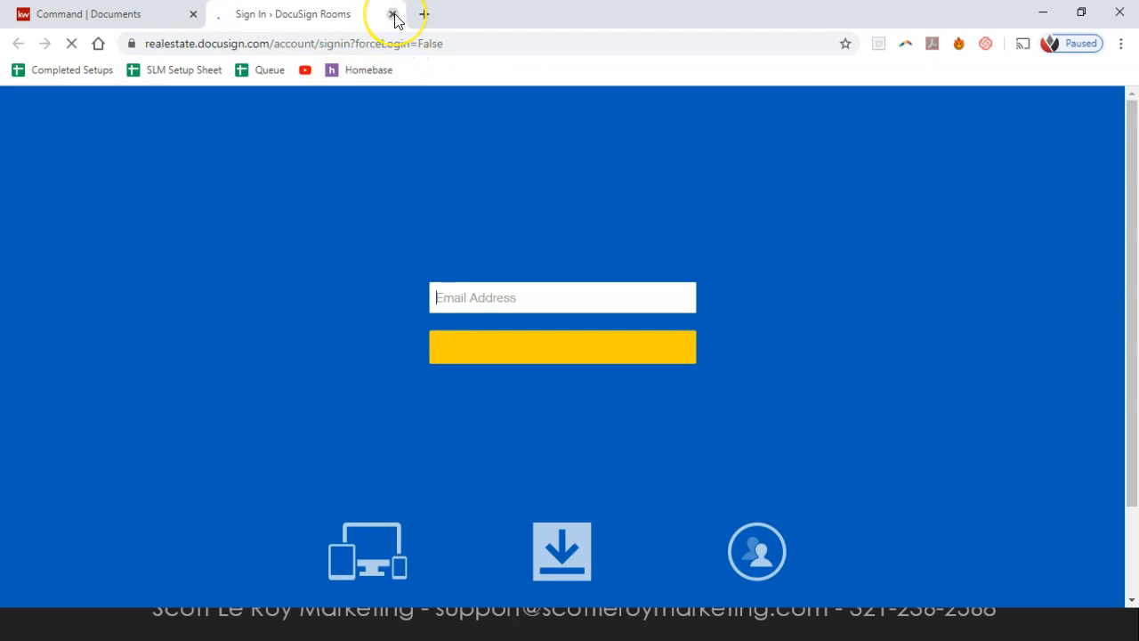
left_click(393, 15)
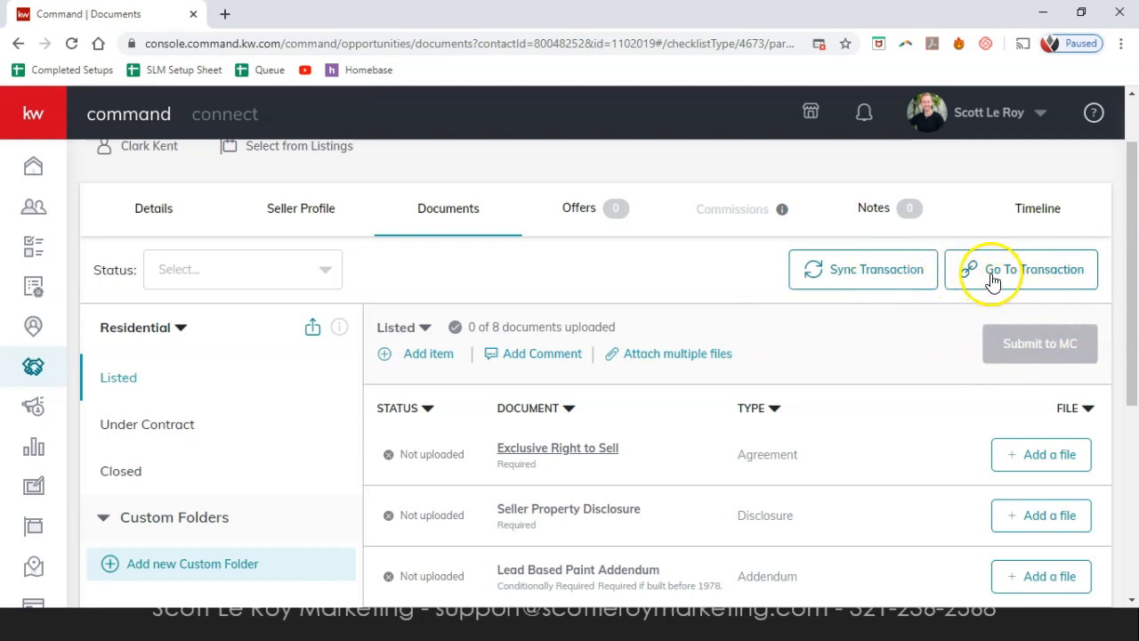
Show the listing's Offers, confirming there are no offers.
left_click(580, 227)
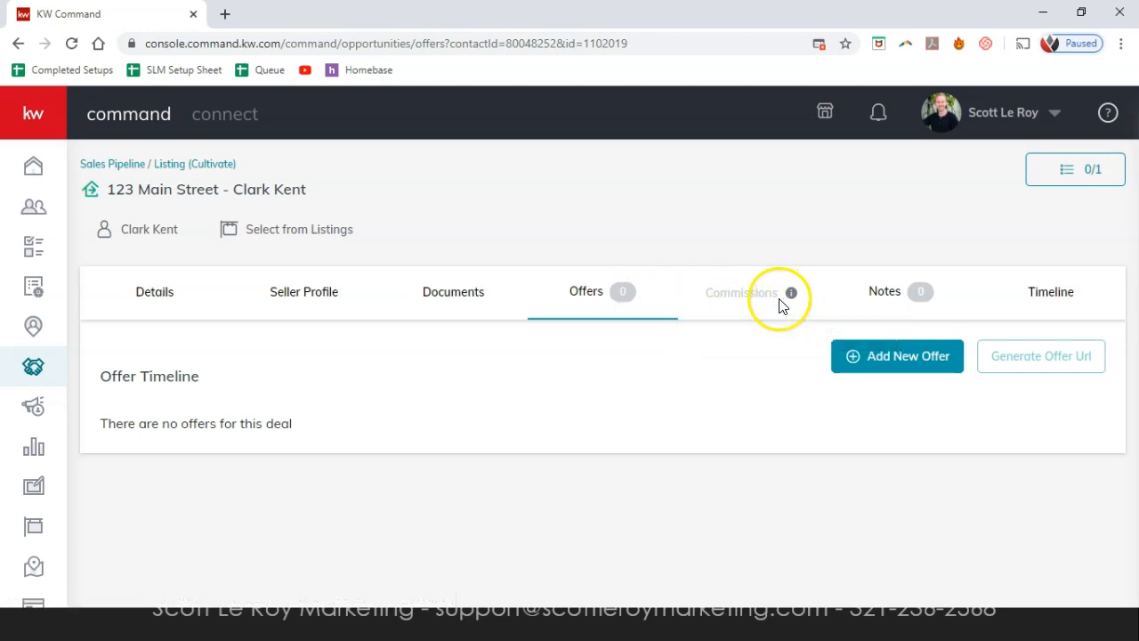
Check Notes, then show the Opportunity Timeline logging the DocuSign transaction.
left_click(931, 304)
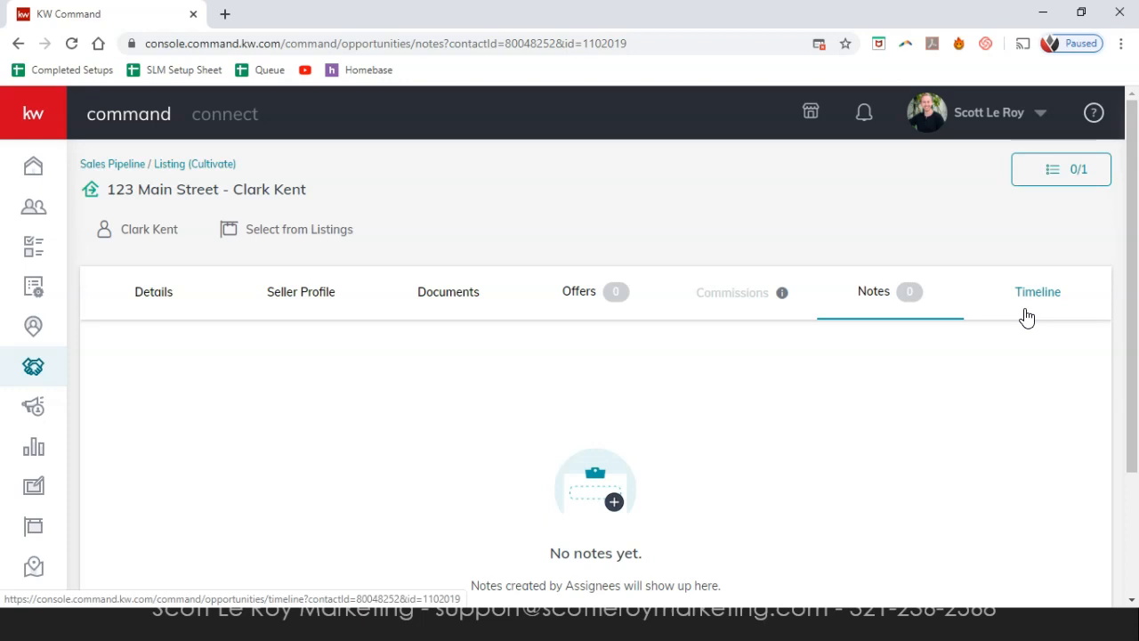
left_click(1027, 317)
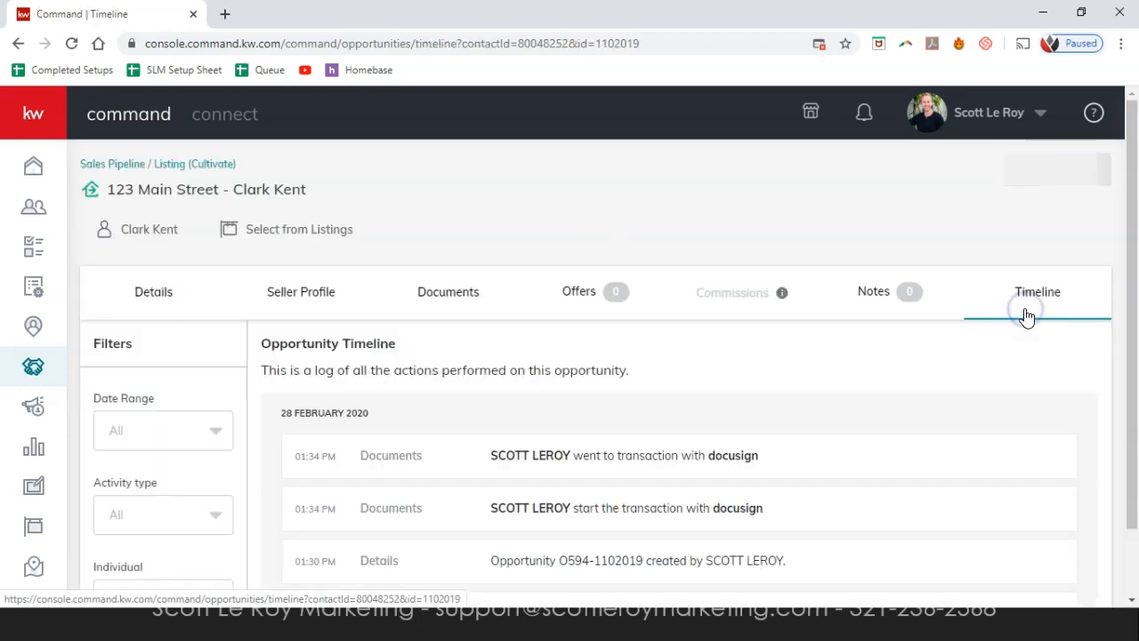
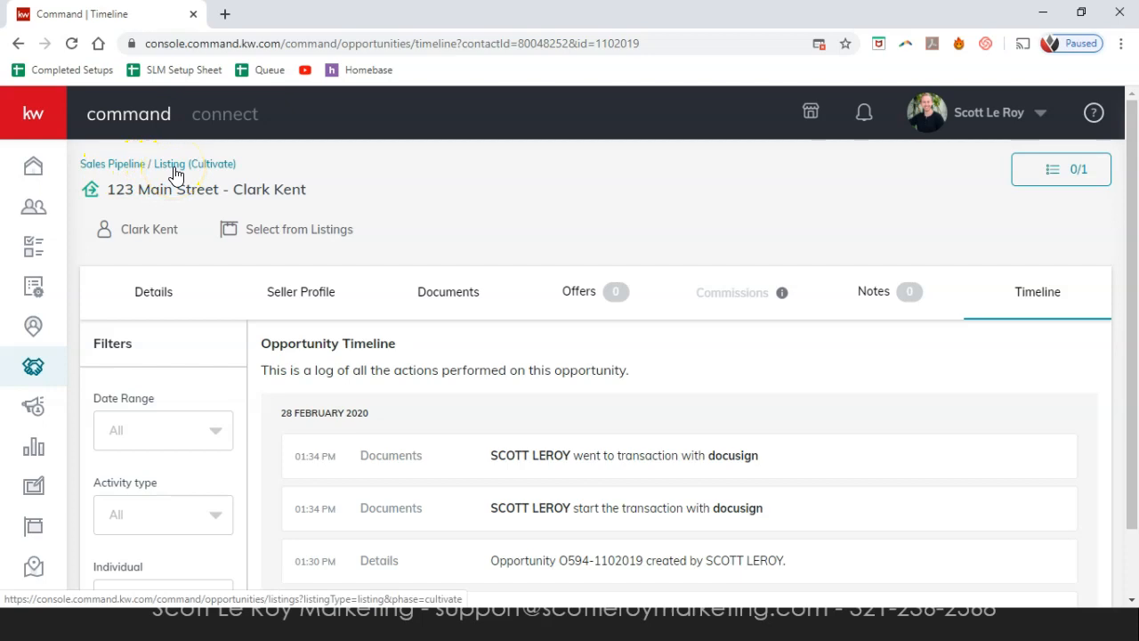
Return from the Timeline to the Opportunities dashboard showing the Listings and Buyers pipelines.
left_click(124, 166)
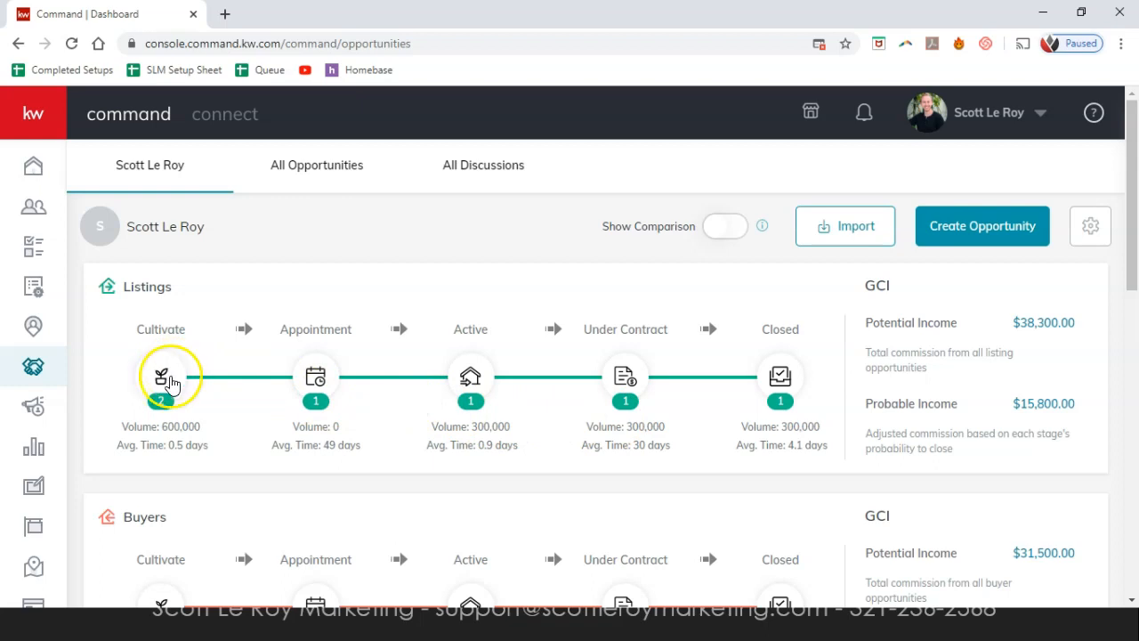
Open the Listings: Cultivate board from the Listings pipeline.
left_click(169, 381)
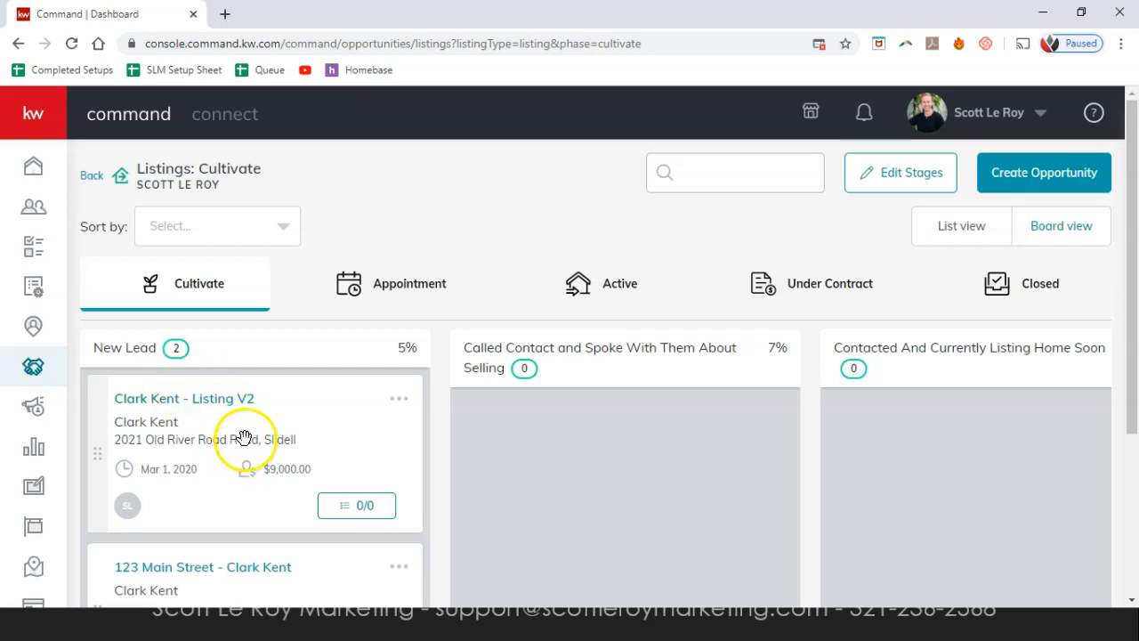
Archive the duplicate Listing V2 opportunity, leaving one $9,000.00 New Lead.
left_click(398, 397)
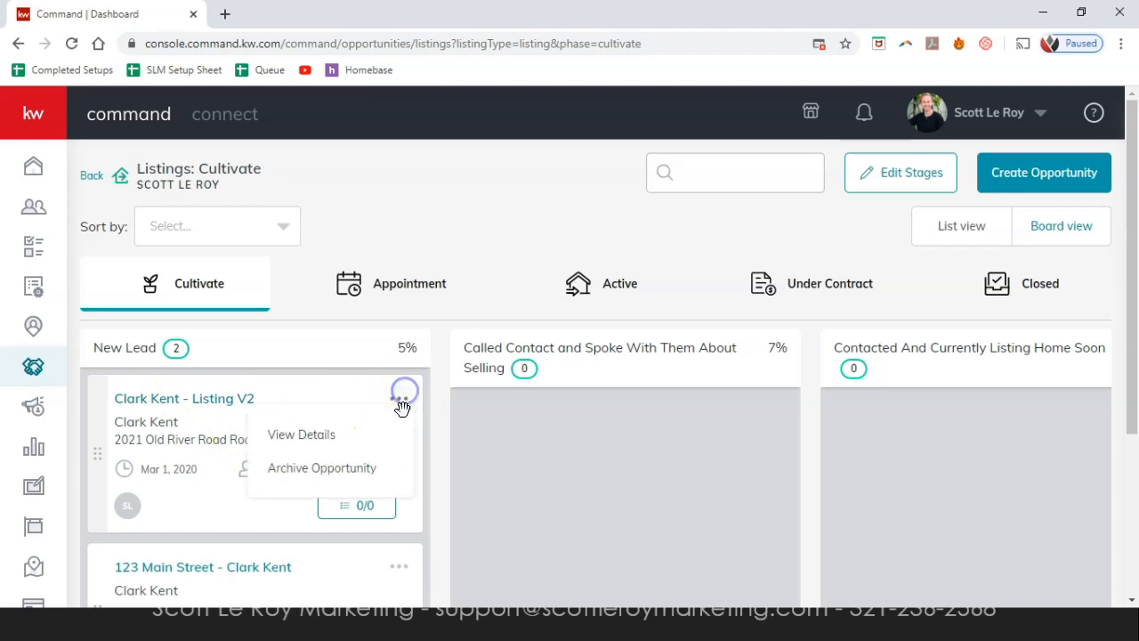
left_click(372, 475)
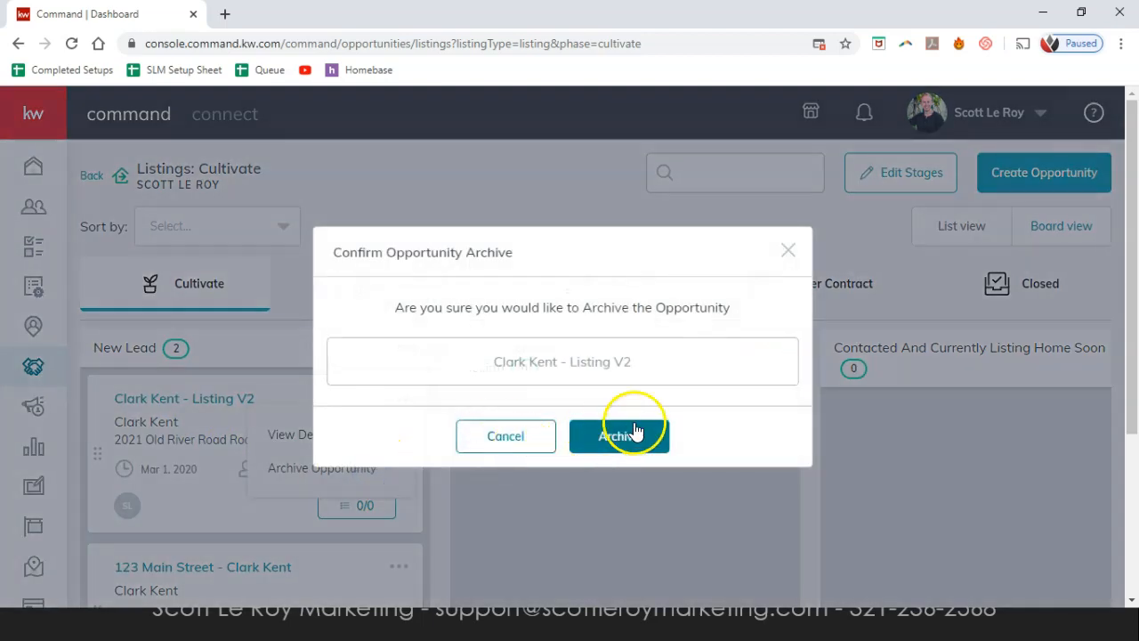
left_click(636, 425)
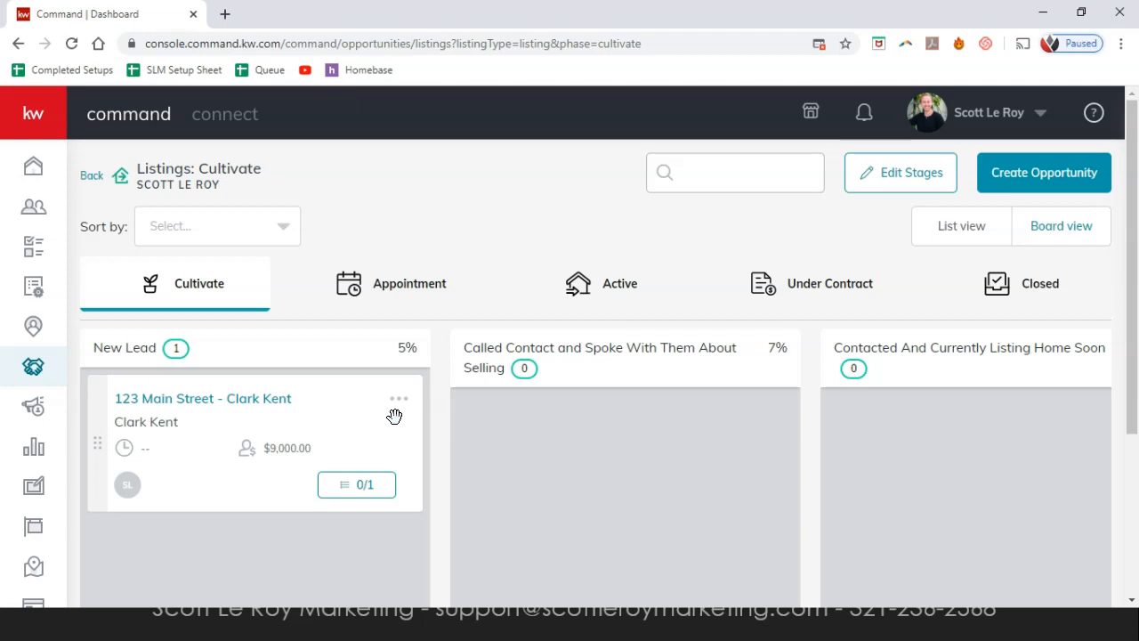
left_click(411, 401)
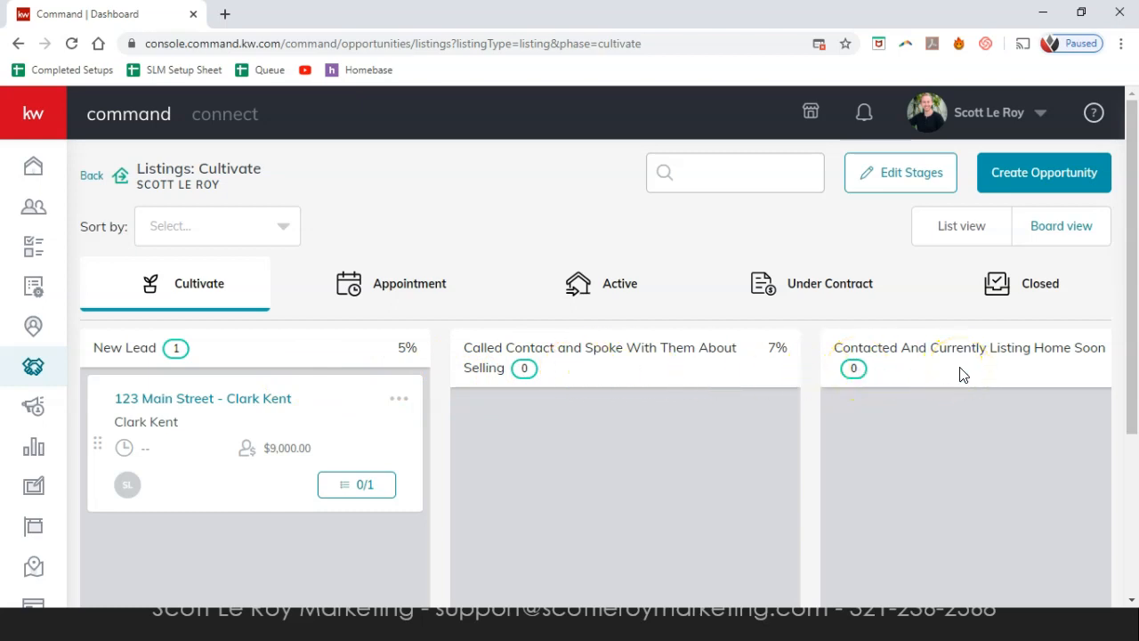
left_click_drag(873, 417, 716, 414)
scroll(809, 448, "right", 1)
scroll(810, 448, "right", 3)
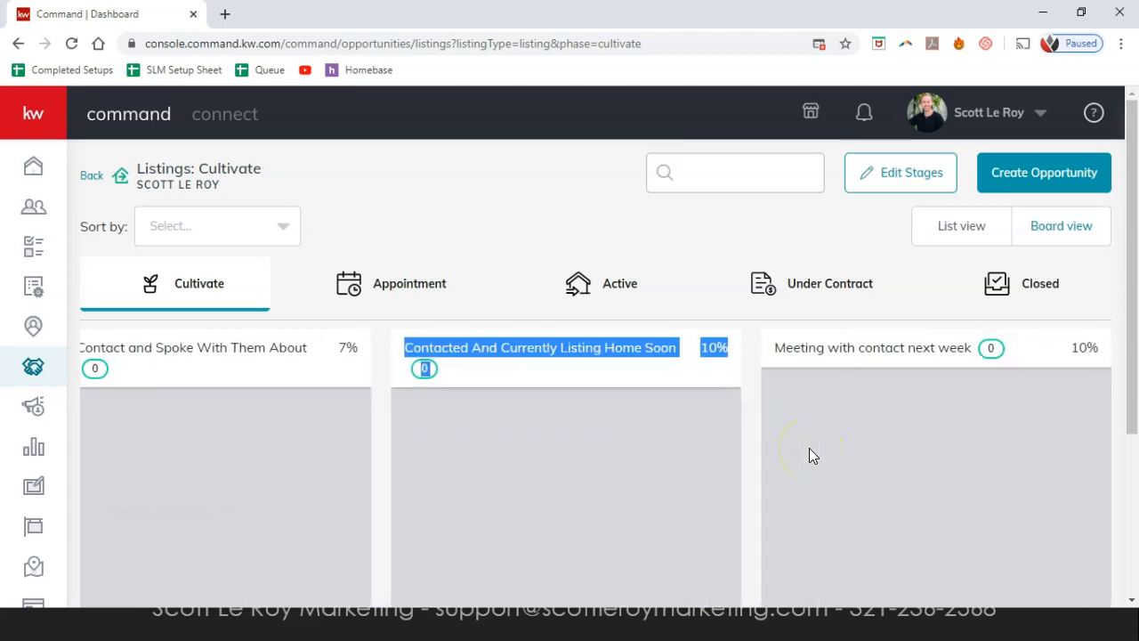
scroll(809, 456, "left", 3)
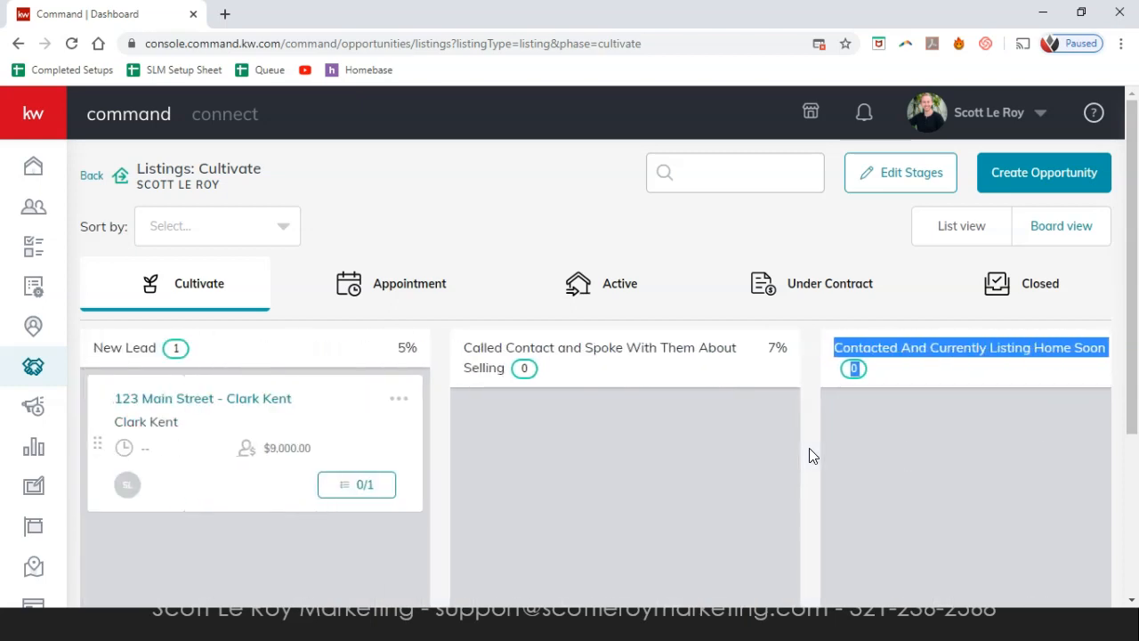
left_click(509, 223)
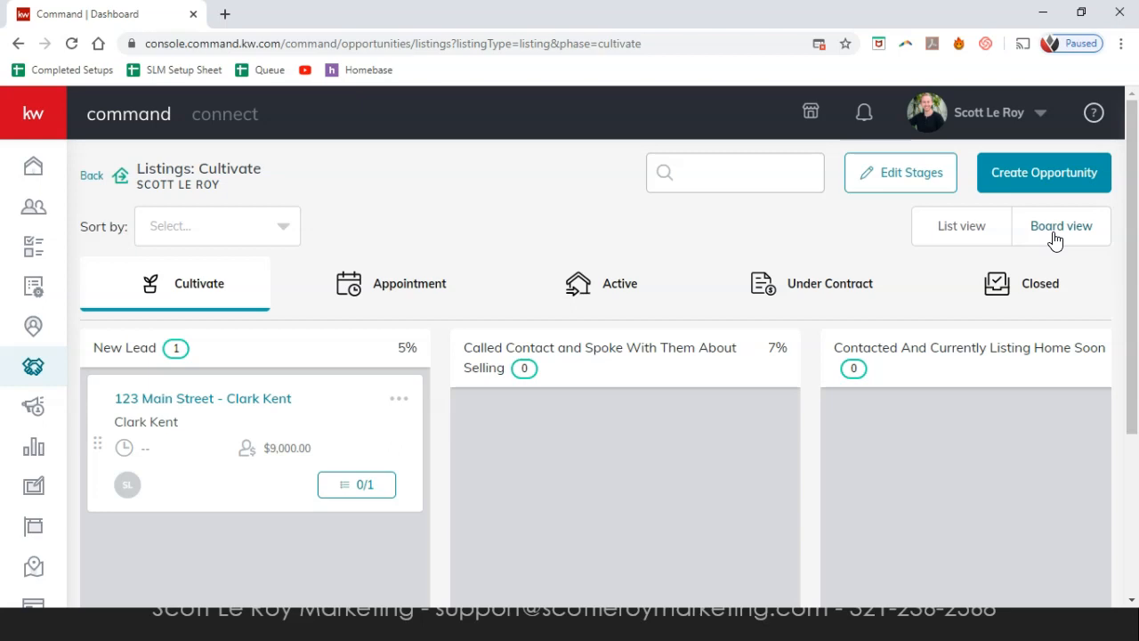
left_click(956, 245)
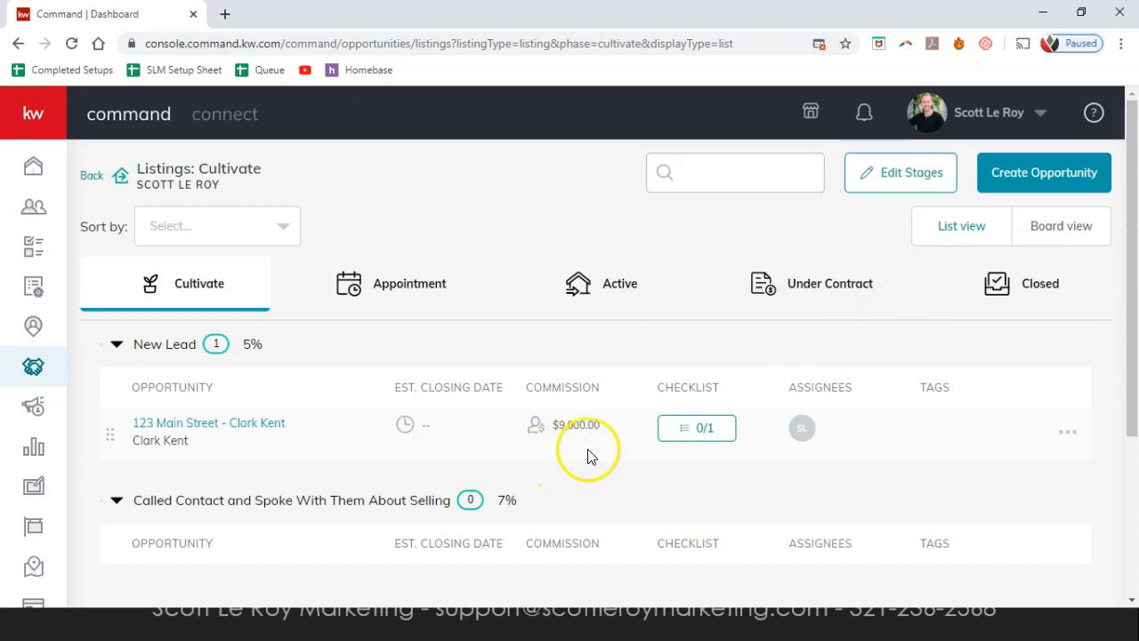
left_click(1040, 237)
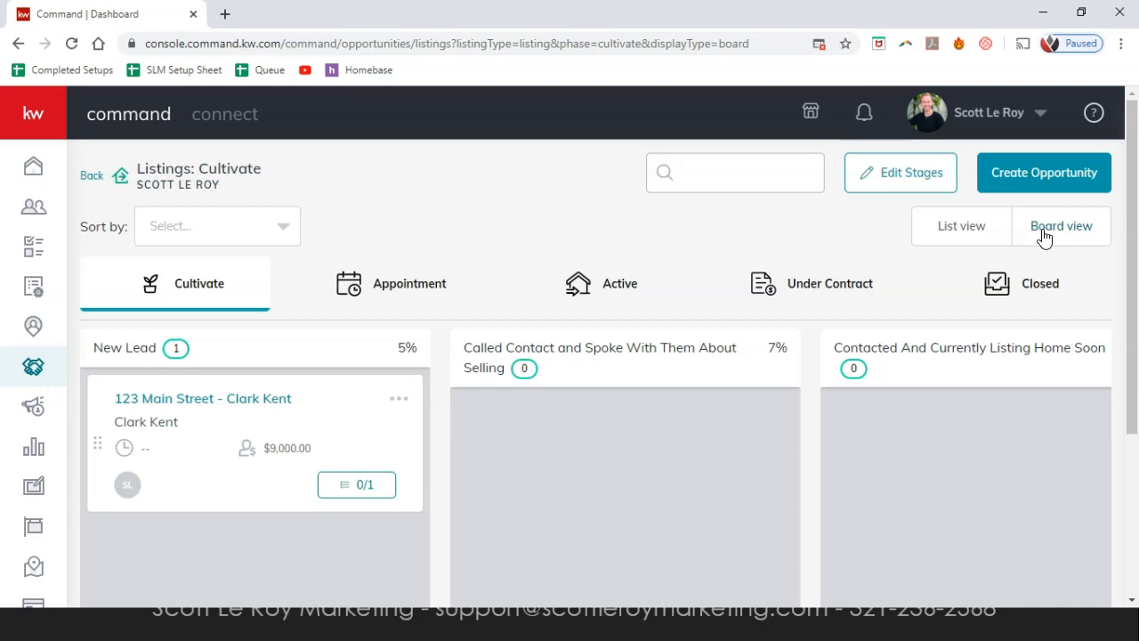
mouse_move(372, 413)
left_mouse_down()
mouse_move(720, 433)
mouse_move(379, 427)
left_mouse_up()
right_click(380, 427)
left_click(392, 181)
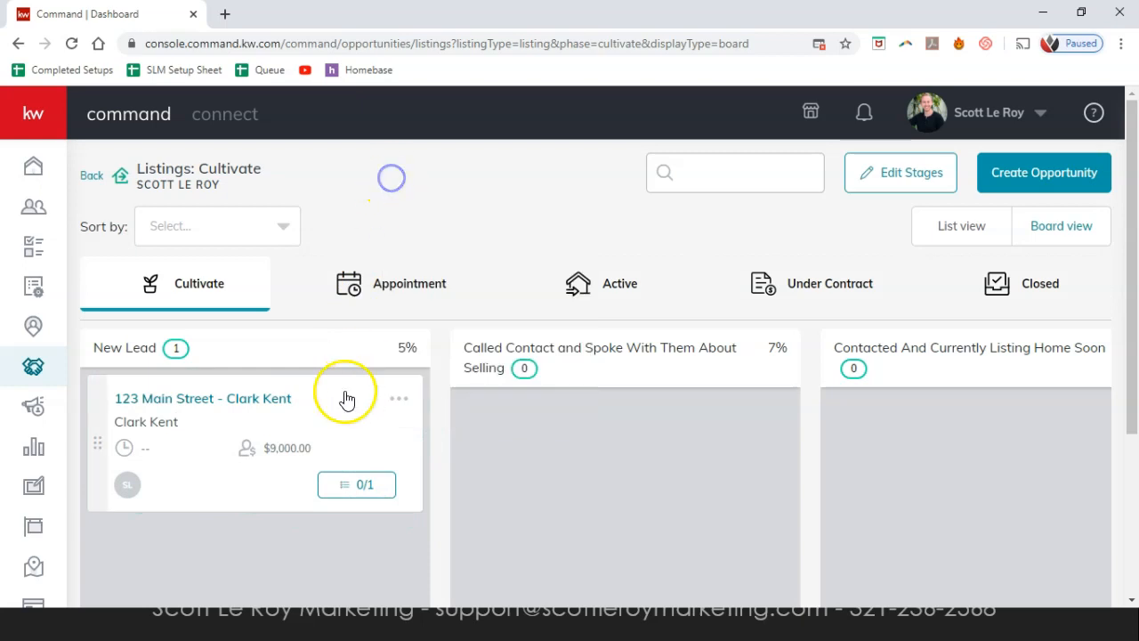
left_click(210, 400)
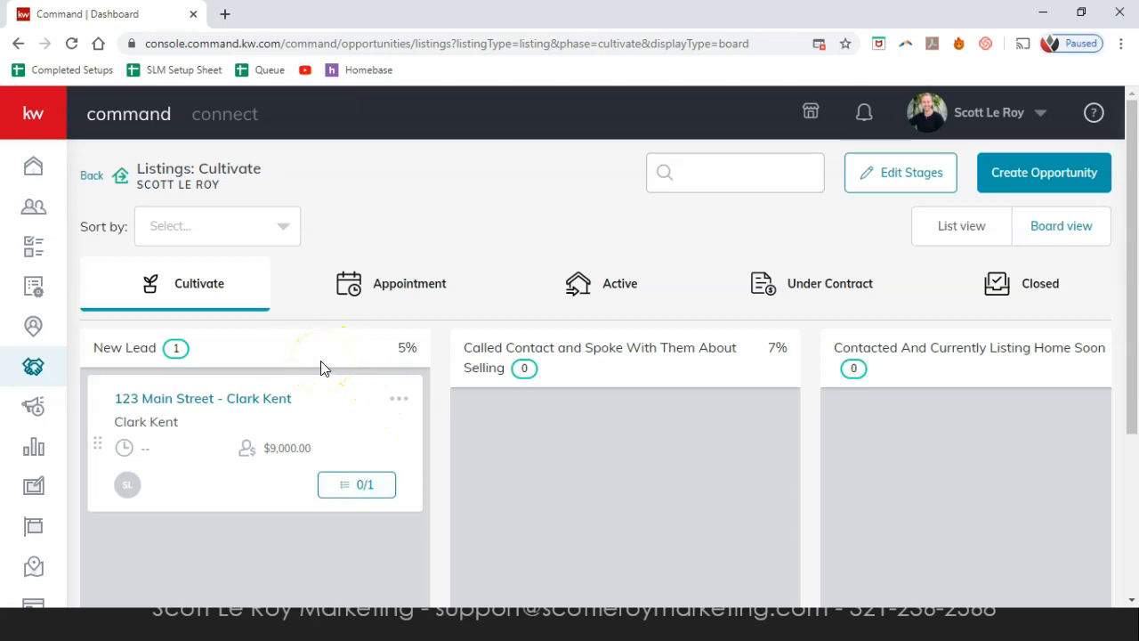
Open Edit Cultivate Stages, view the New Lead edit dialog unchanged, and try reordering stage #2.
left_click(901, 185)
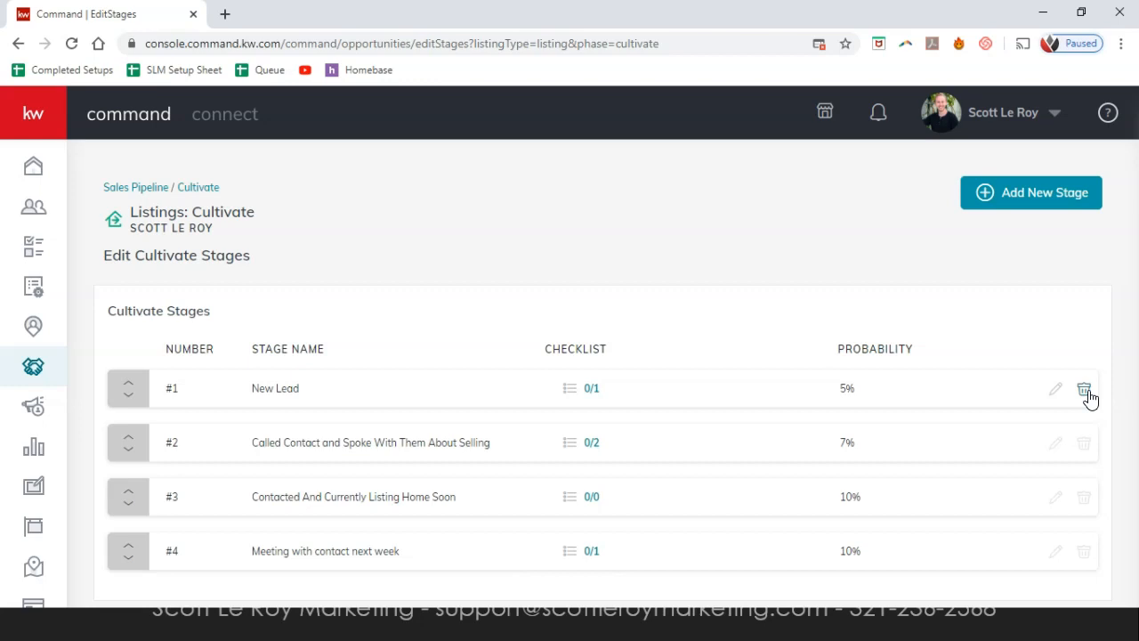
left_click(1058, 391)
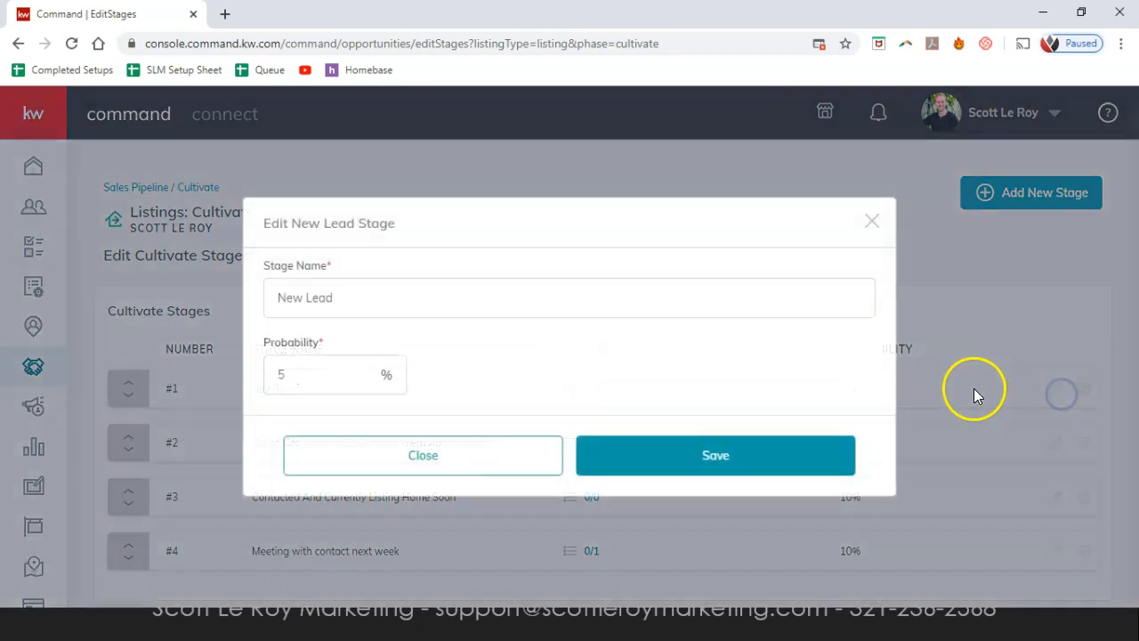
left_click(431, 296)
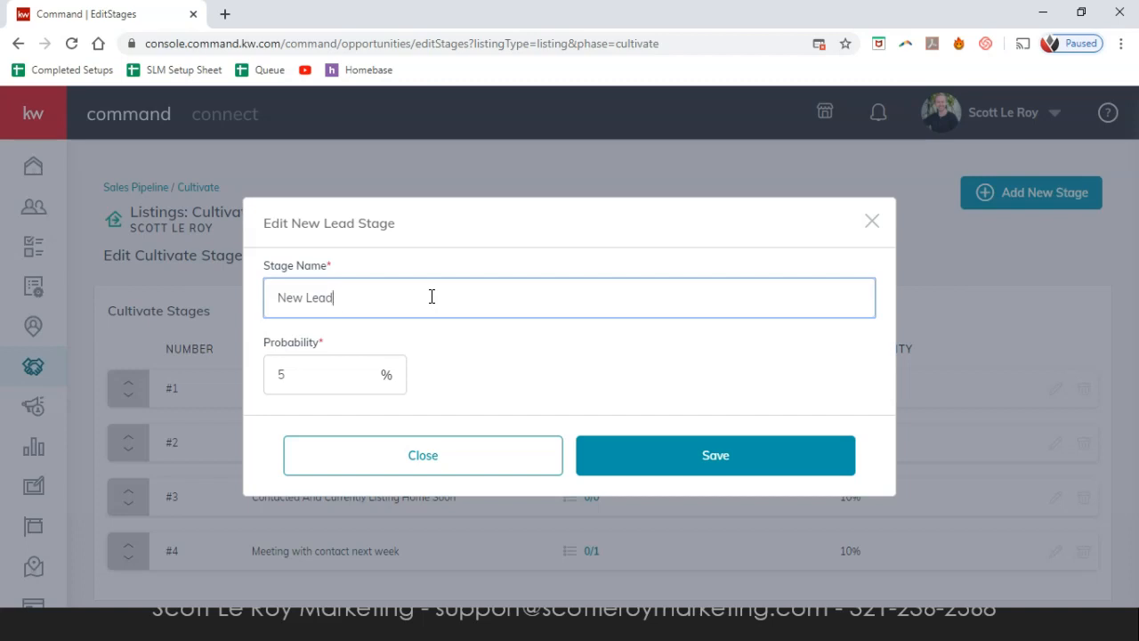
left_click(479, 473)
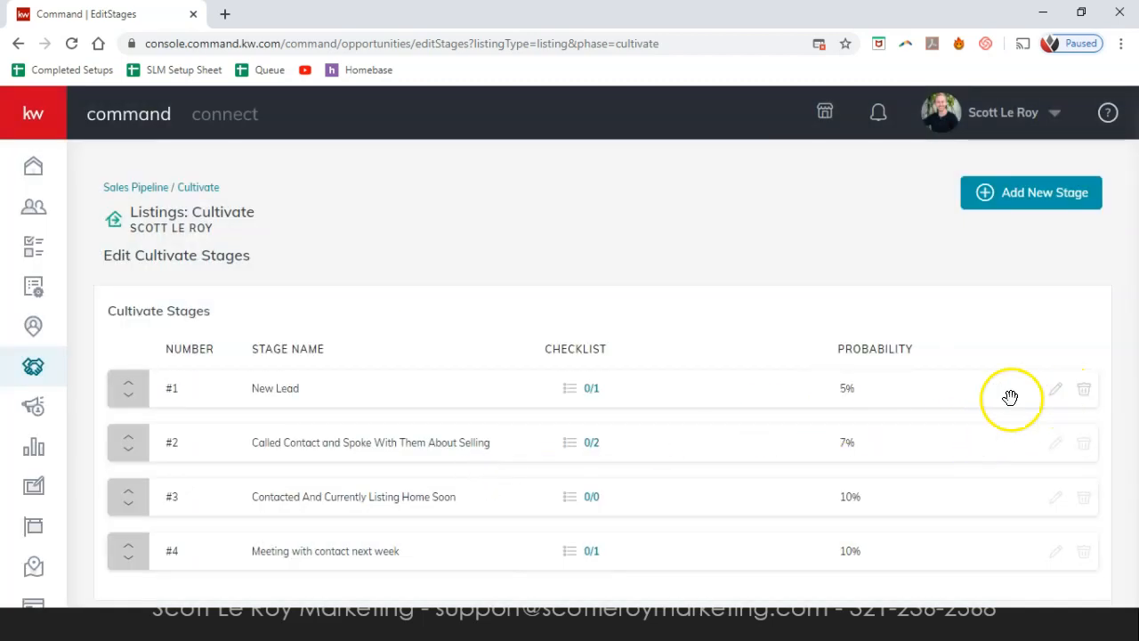
left_click_drag(130, 435, 165, 432)
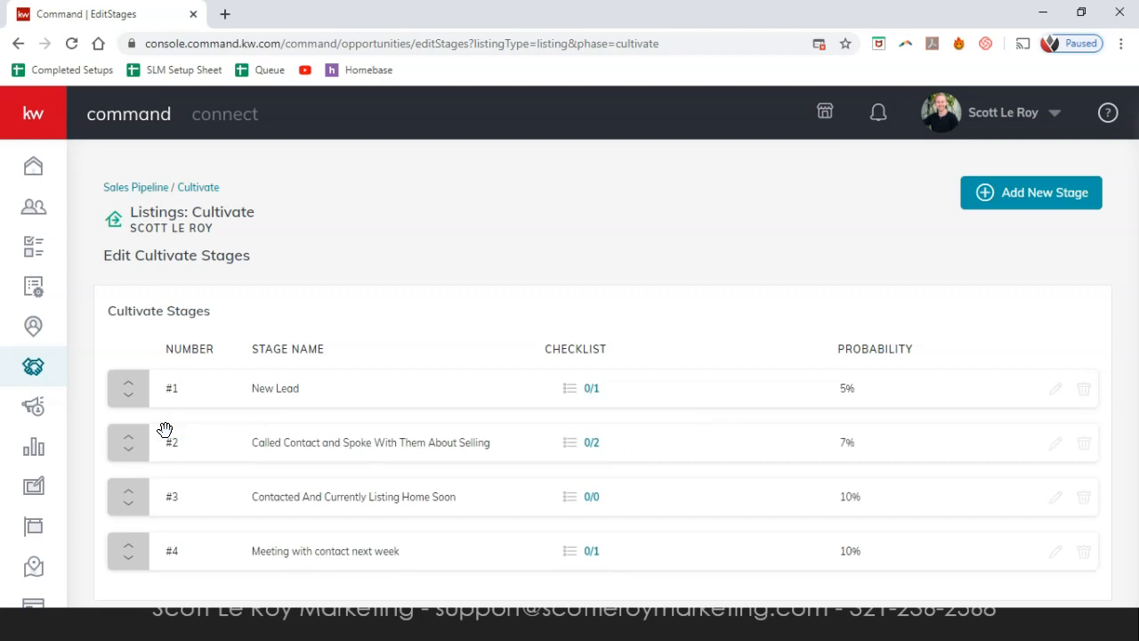
View the New Lead 0/1 checklist without saving, then return to the Cultivate board.
left_click(589, 391)
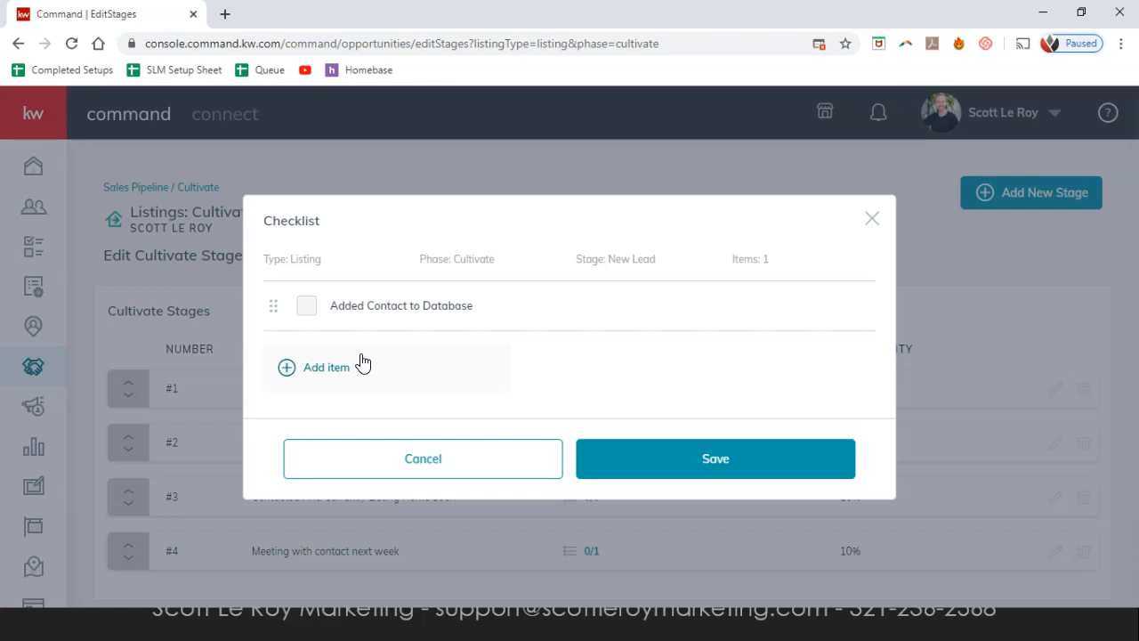
left_click(407, 458)
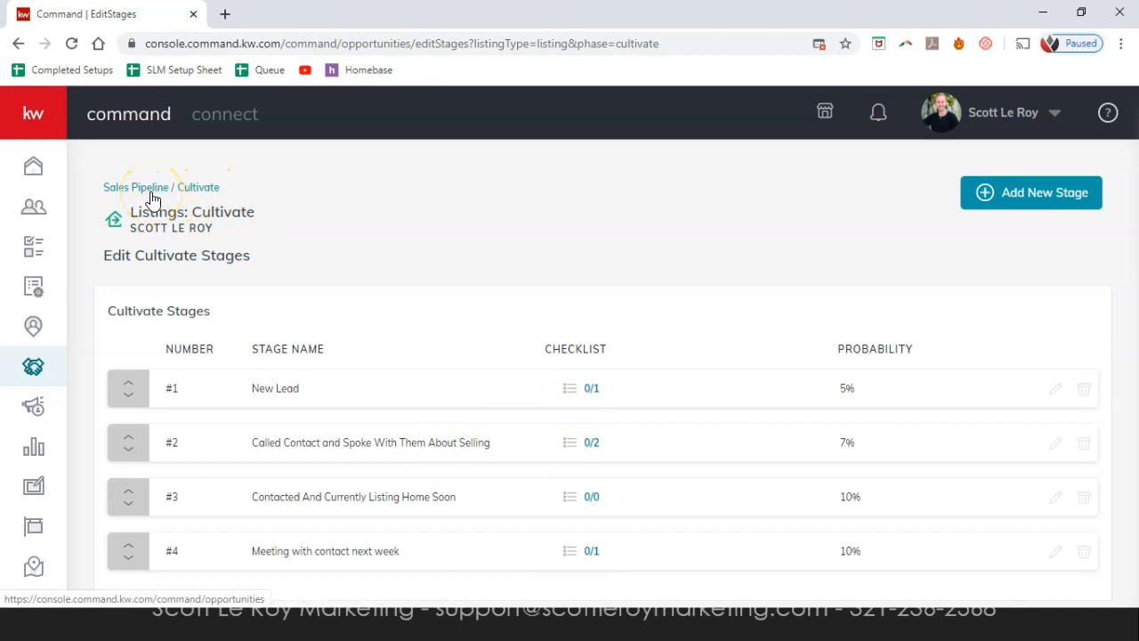
left_click(208, 197)
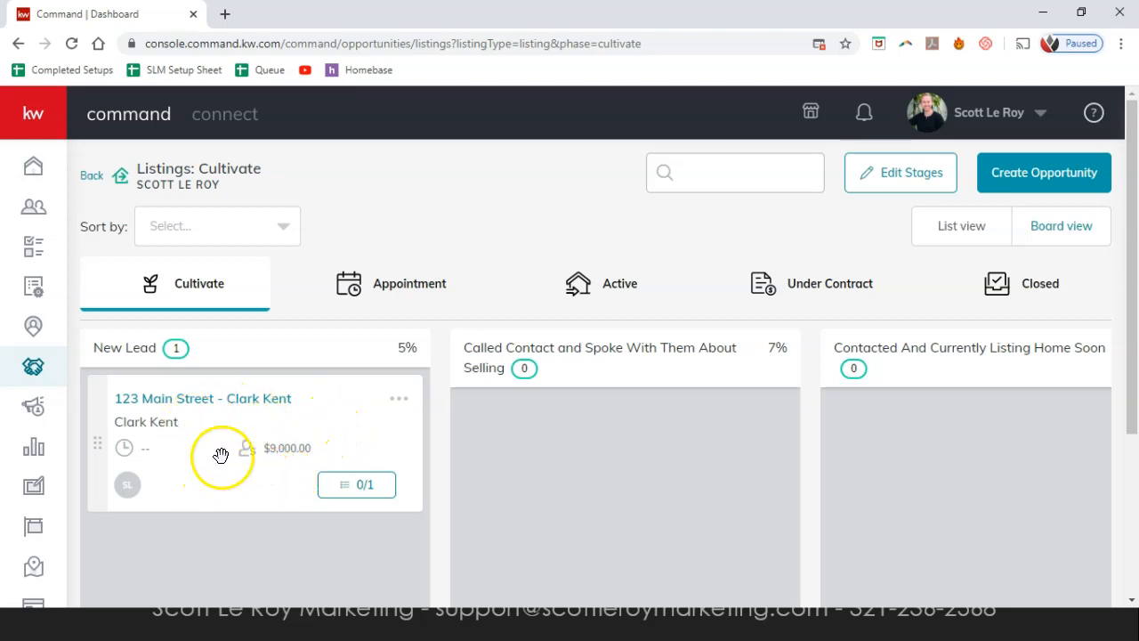
Mark the 123 Main Street listing's 'Added Contact to Database' task as completed.
left_click(353, 498)
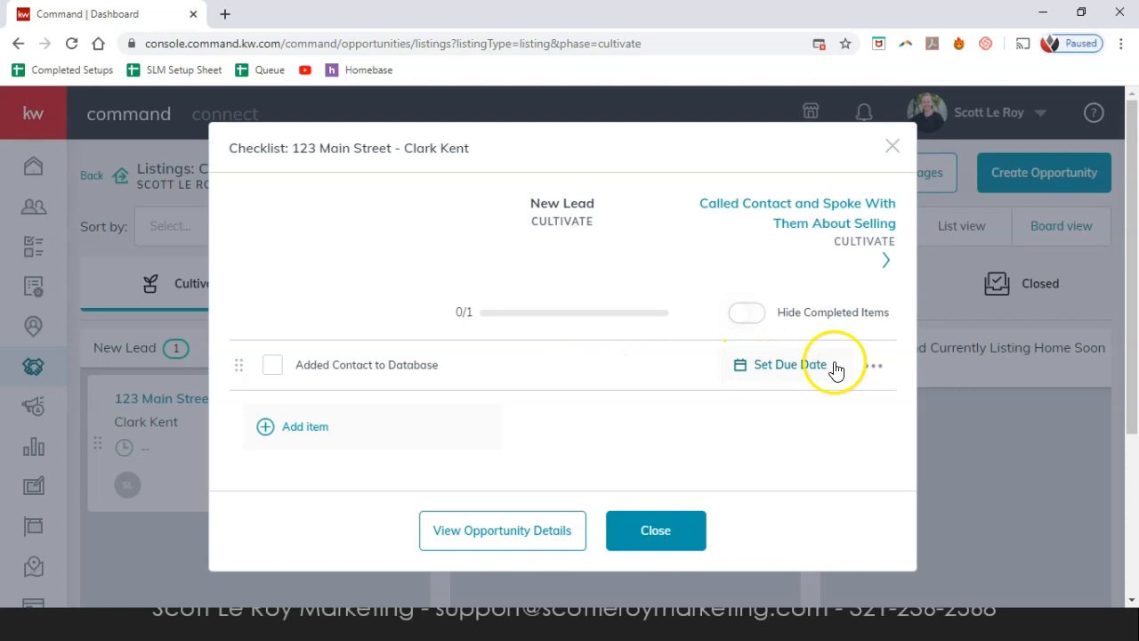
left_click(874, 365)
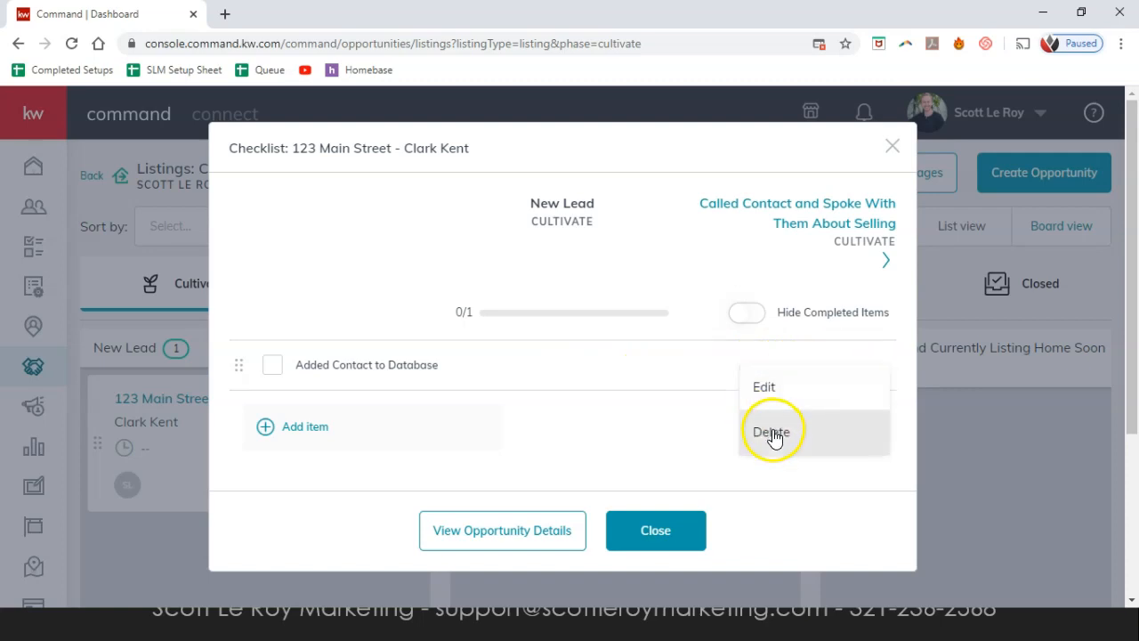
left_click(272, 364)
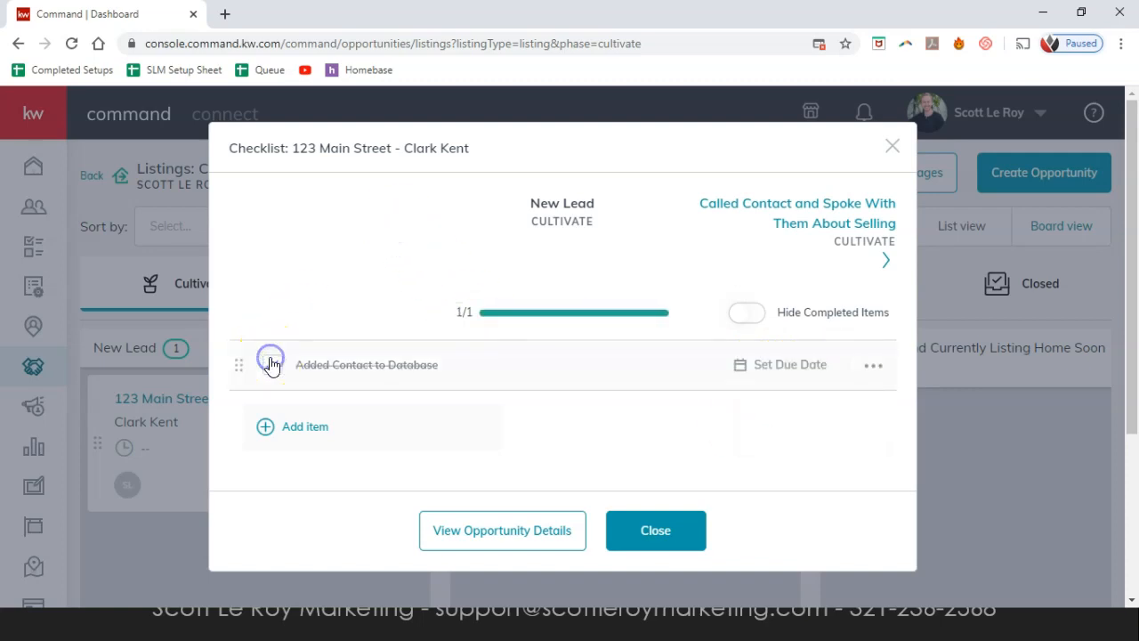
left_click(655, 528)
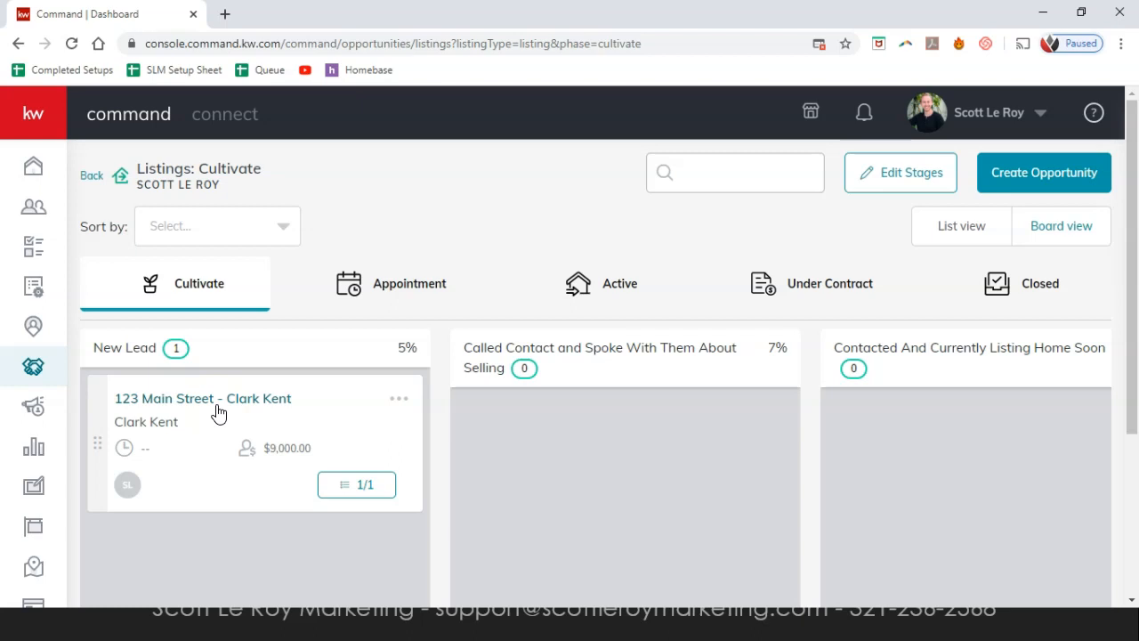
Move the Clark Kent listing card from New Lead into the 7% Called Contact stage.
left_click(208, 475)
left_click_drag(247, 496, 581, 485)
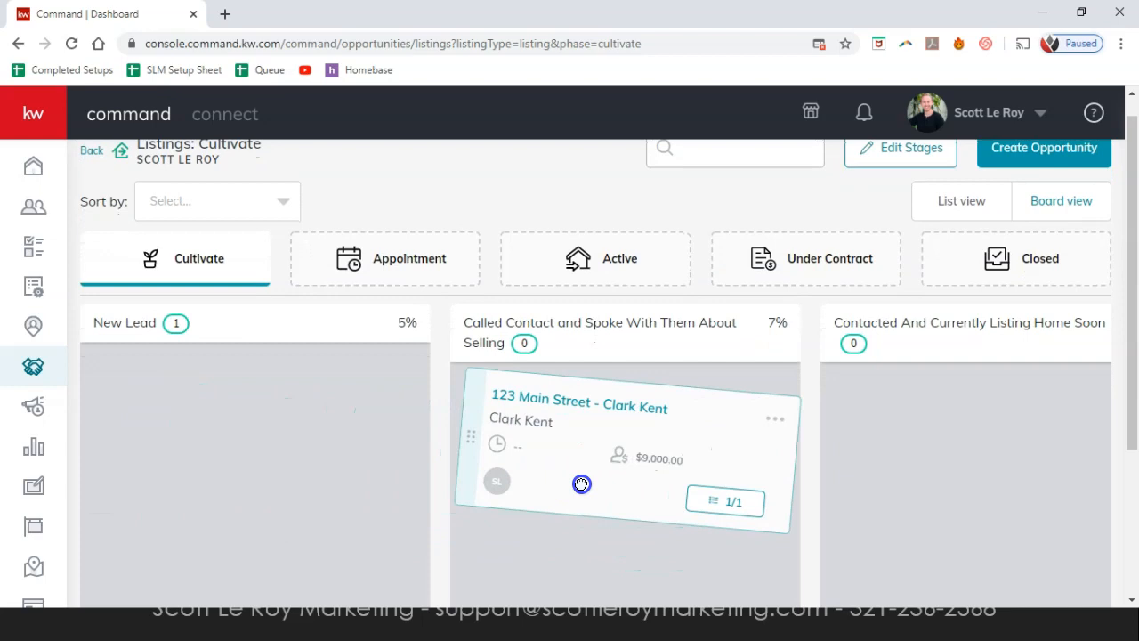
left_click_drag(581, 484, 581, 488)
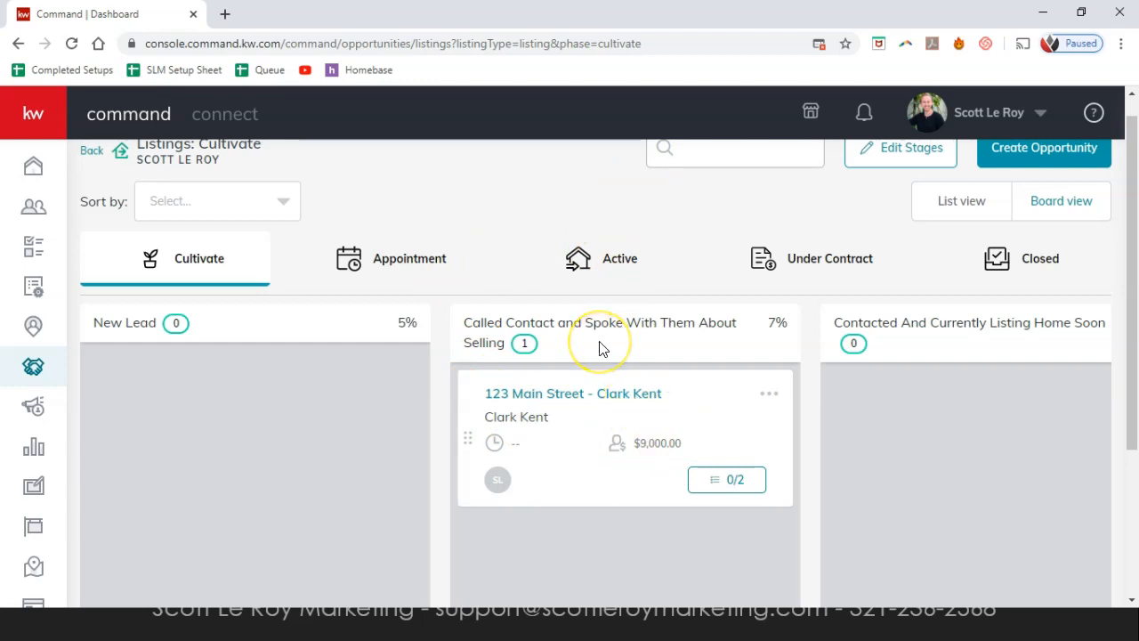
scroll(599, 347, "down", 3)
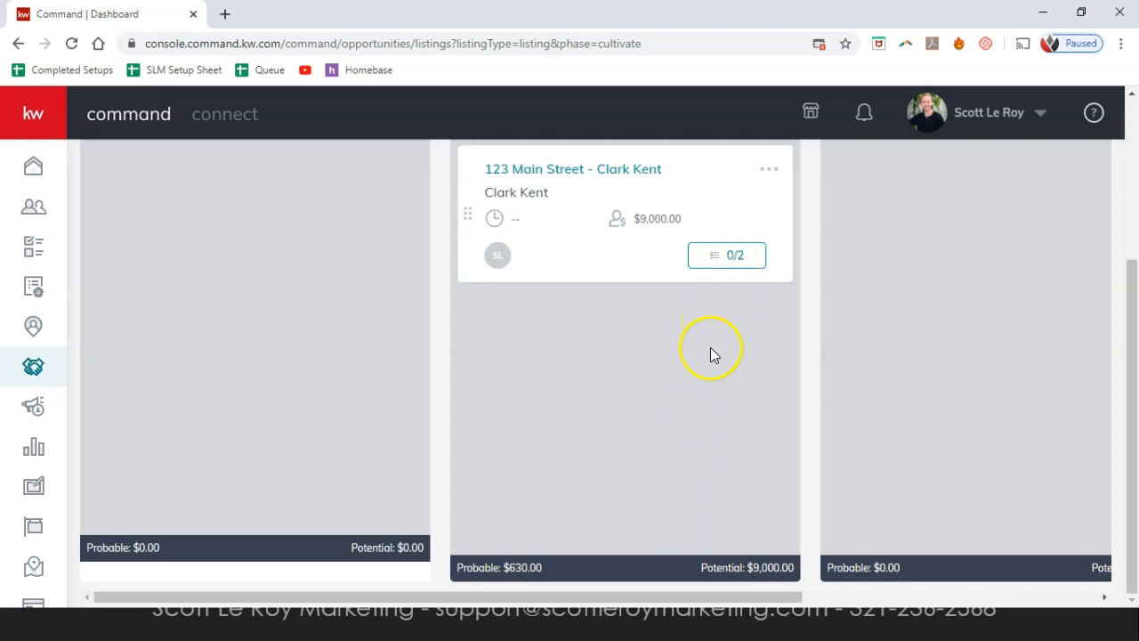
scroll(705, 351, "up", 3)
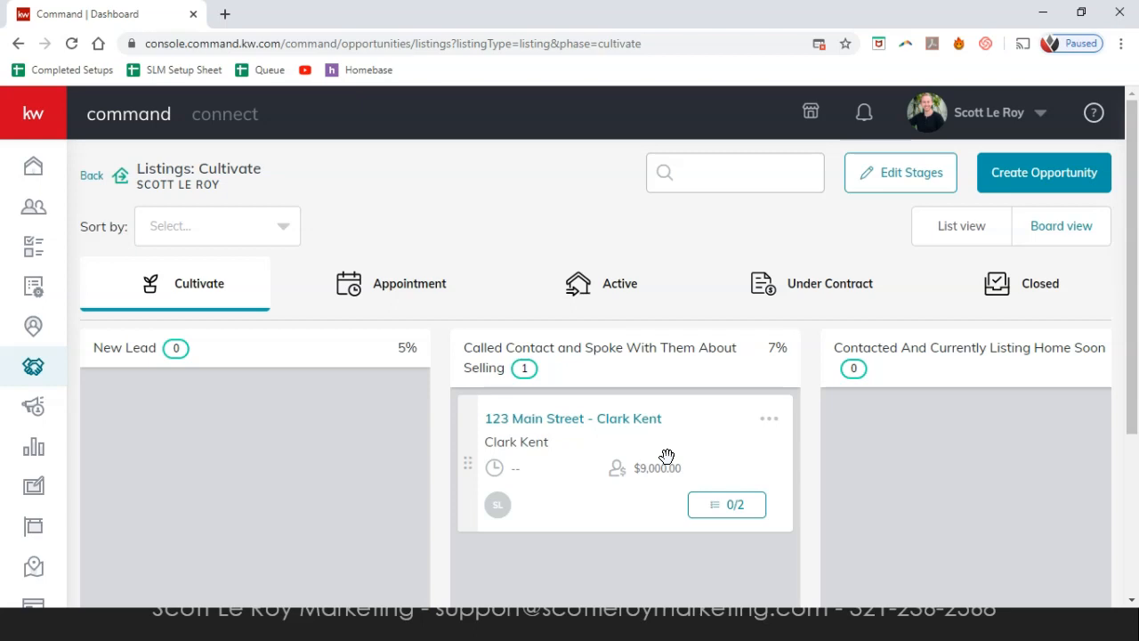
Move the Clark Kent listing onto the Appointment phase, landing in its 20% Scheduled stage.
left_click_drag(630, 466, 393, 282)
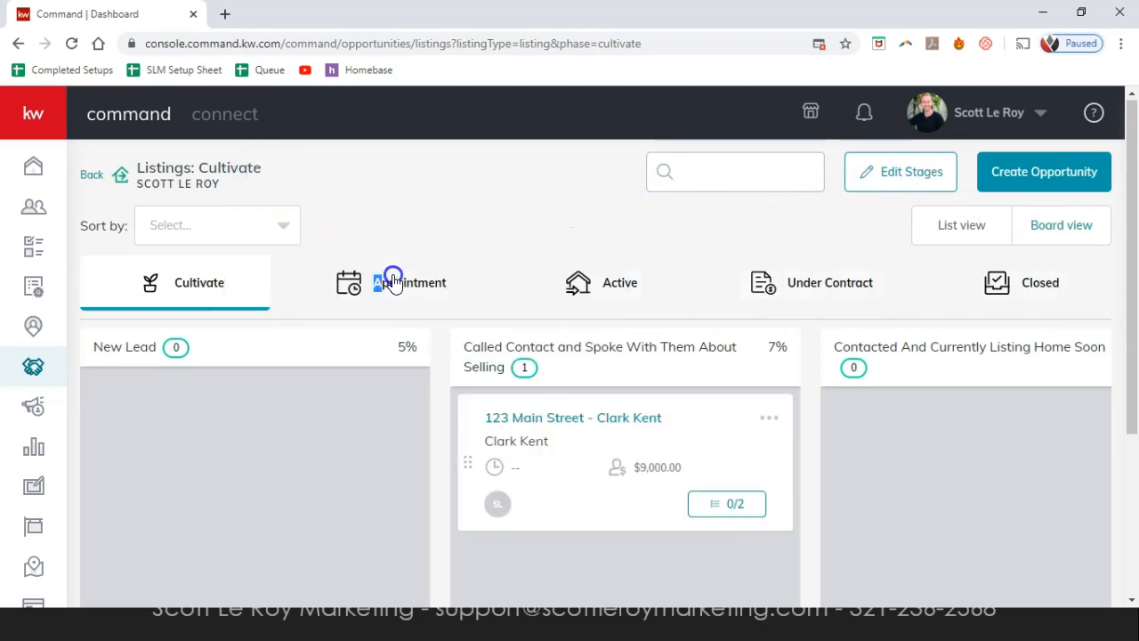
left_click(393, 282)
left_click(169, 284)
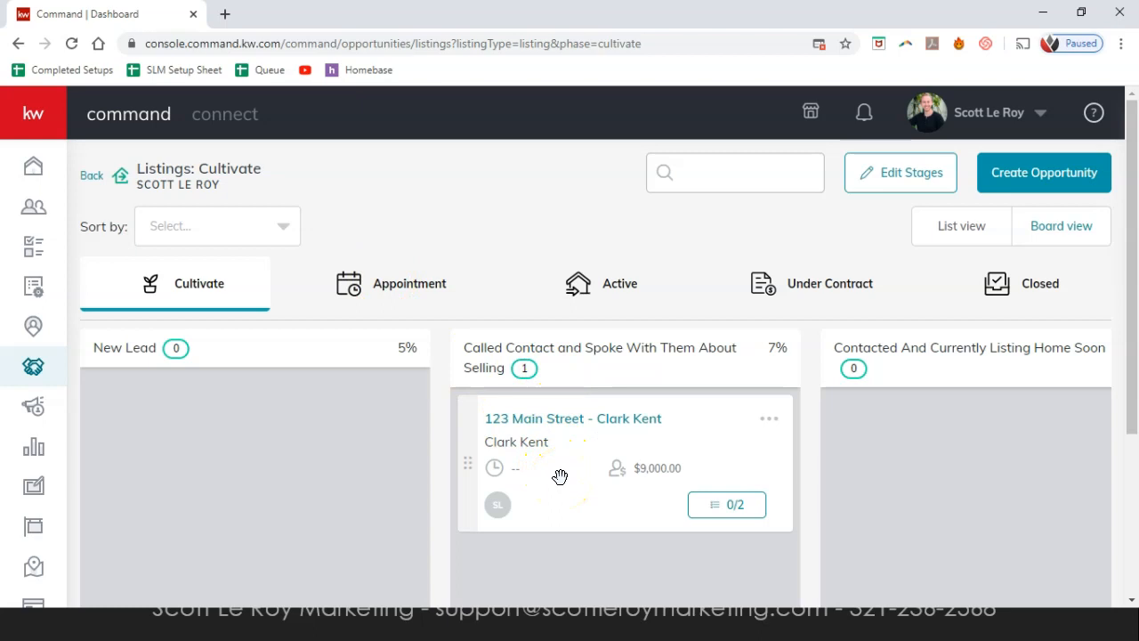
left_click(561, 478)
left_click_drag(560, 478, 566, 397)
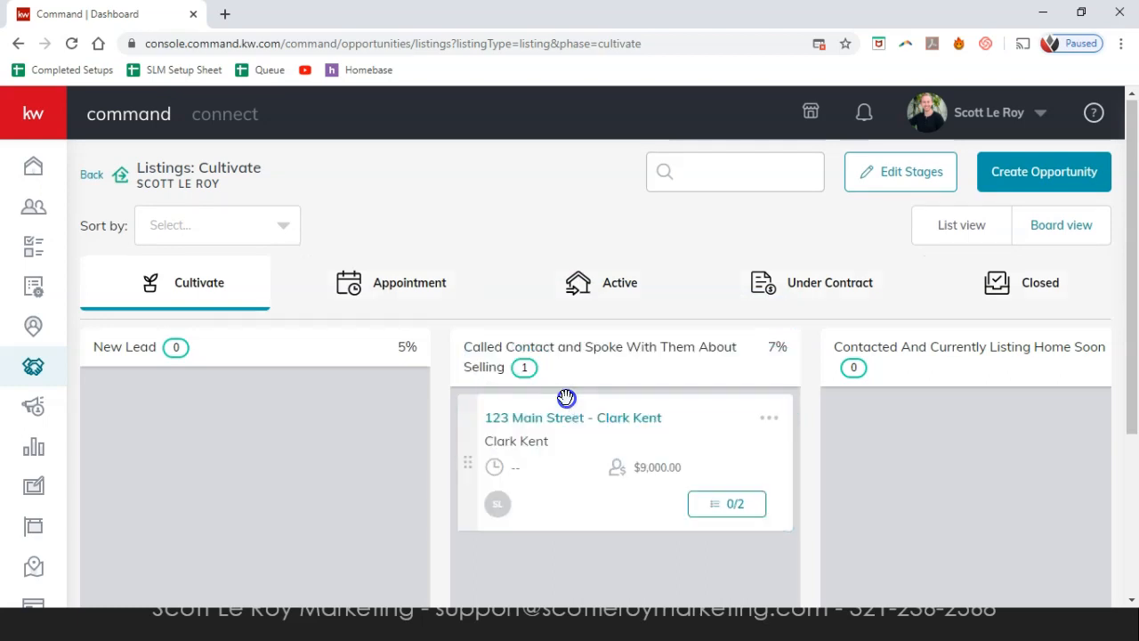
left_click_drag(597, 509, 591, 508)
left_click_drag(583, 501, 537, 378)
left_click_drag(589, 509, 631, 530)
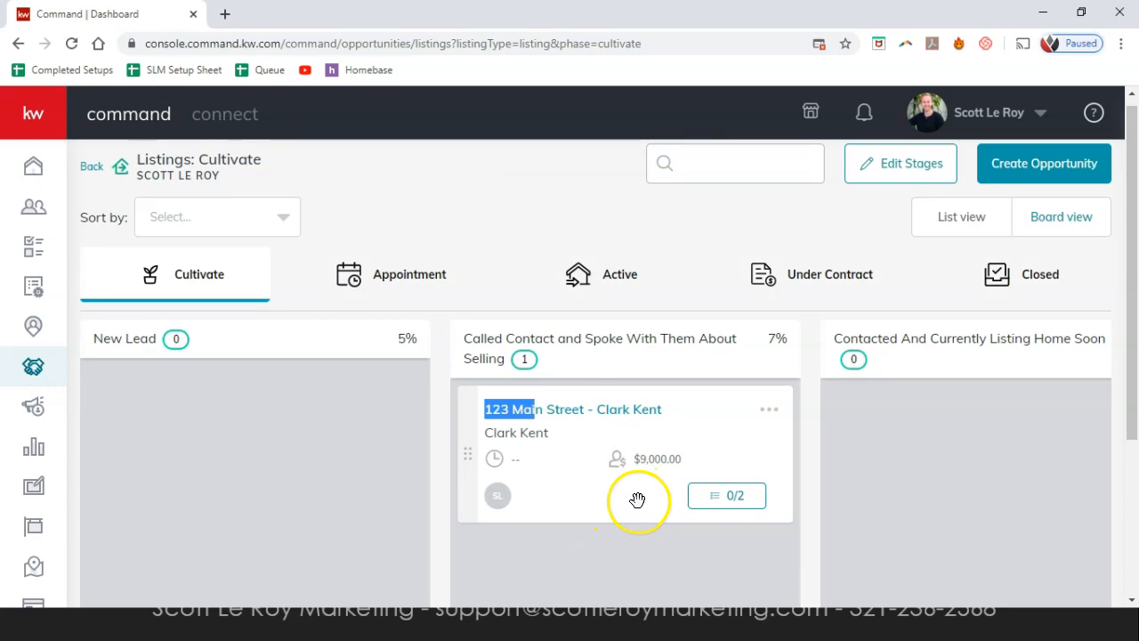
left_click_drag(498, 496, 323, 301)
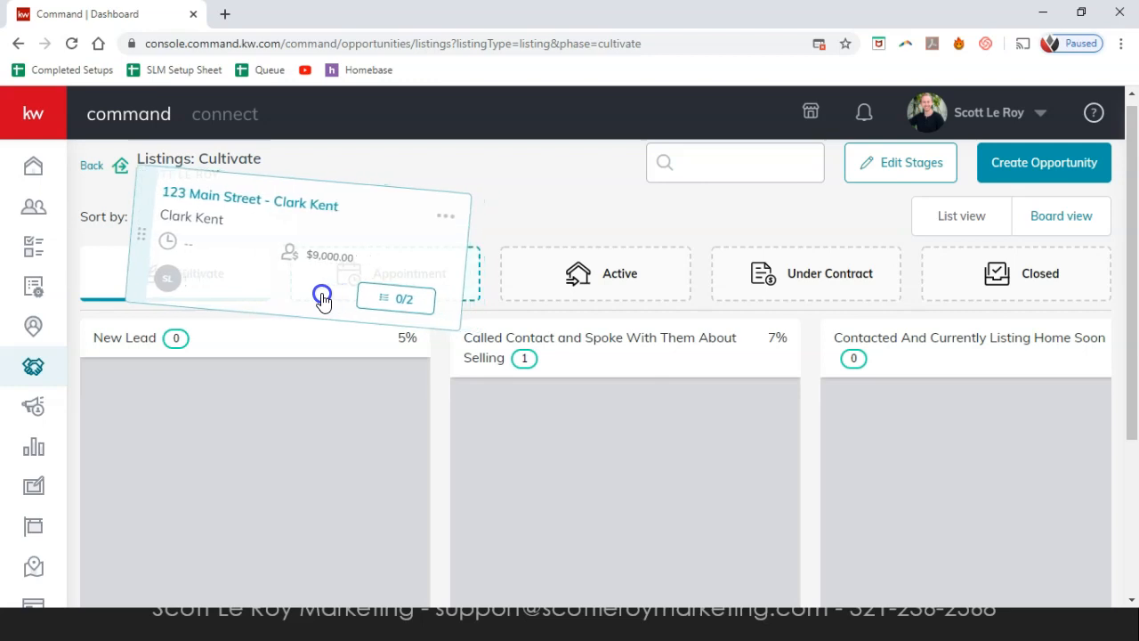
left_click_drag(323, 301, 323, 302)
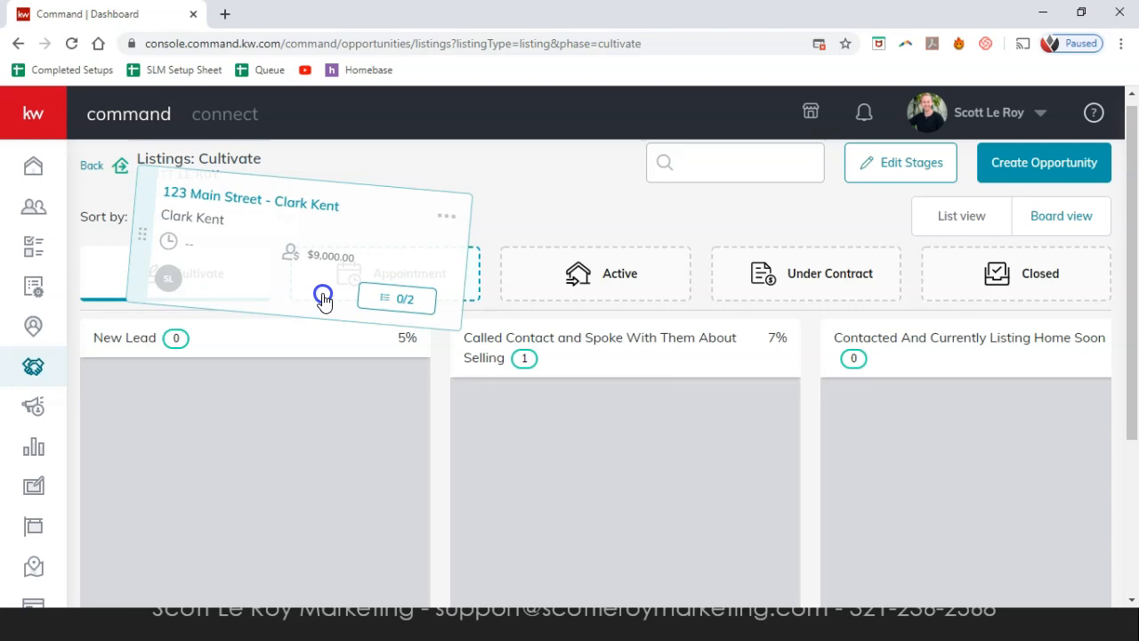
left_click_drag(323, 300, 323, 298)
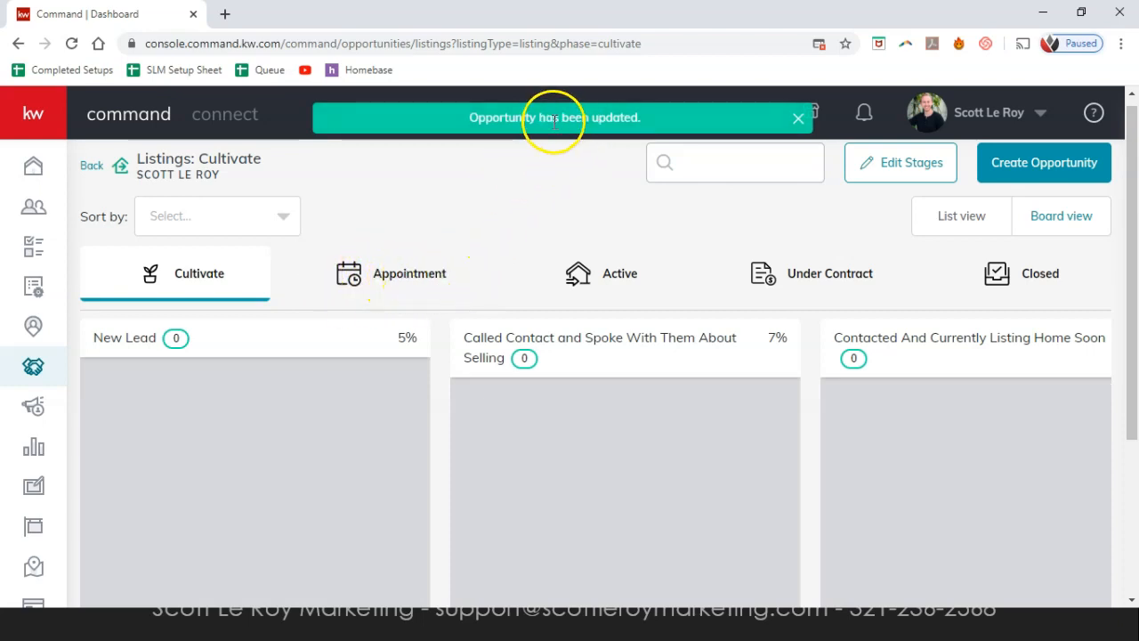
left_click(393, 273)
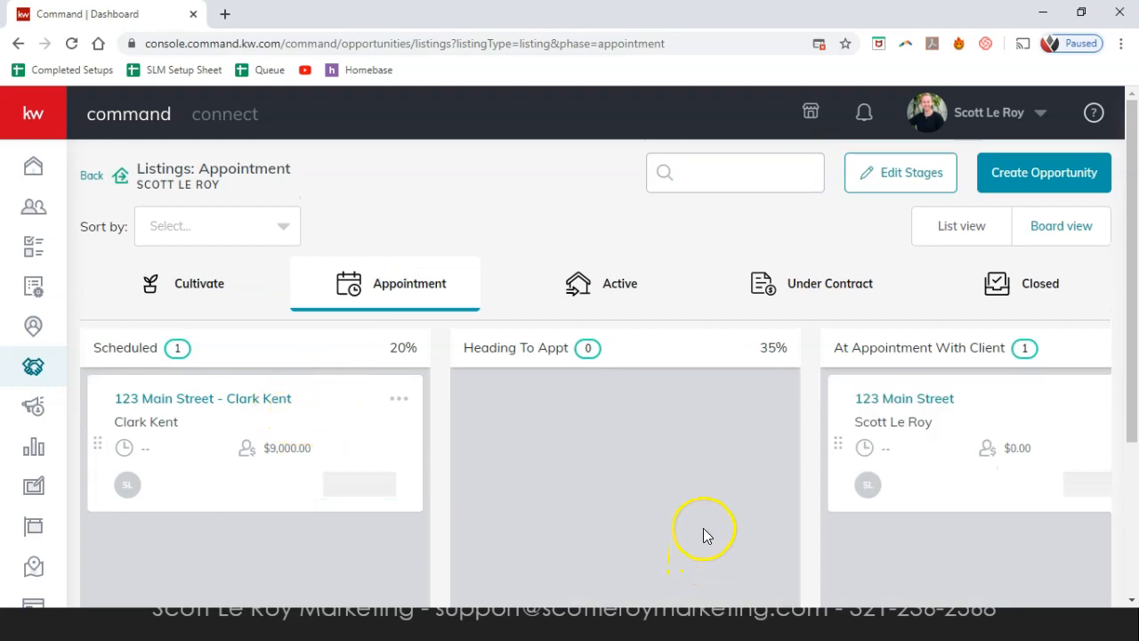
Archive the extra 123 Main Street opportunity in the Appointment phase.
scroll(703, 534, "down", 3)
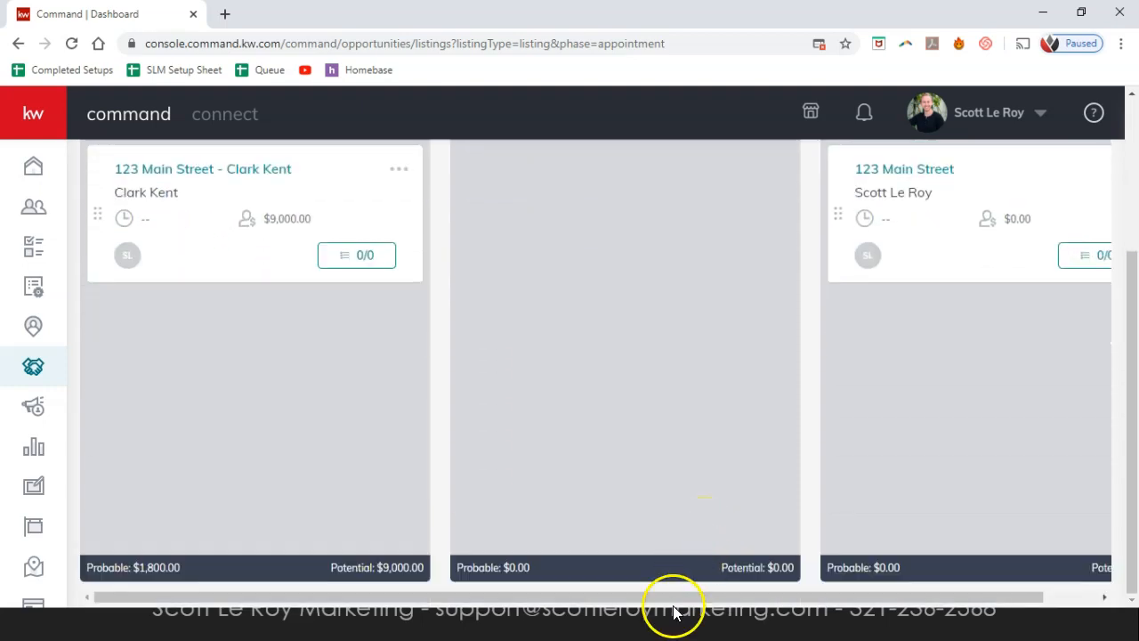
left_click_drag(684, 598, 987, 590)
scroll(1004, 414, "up", 2)
left_click(1080, 337)
left_click(1001, 408)
left_click(663, 436)
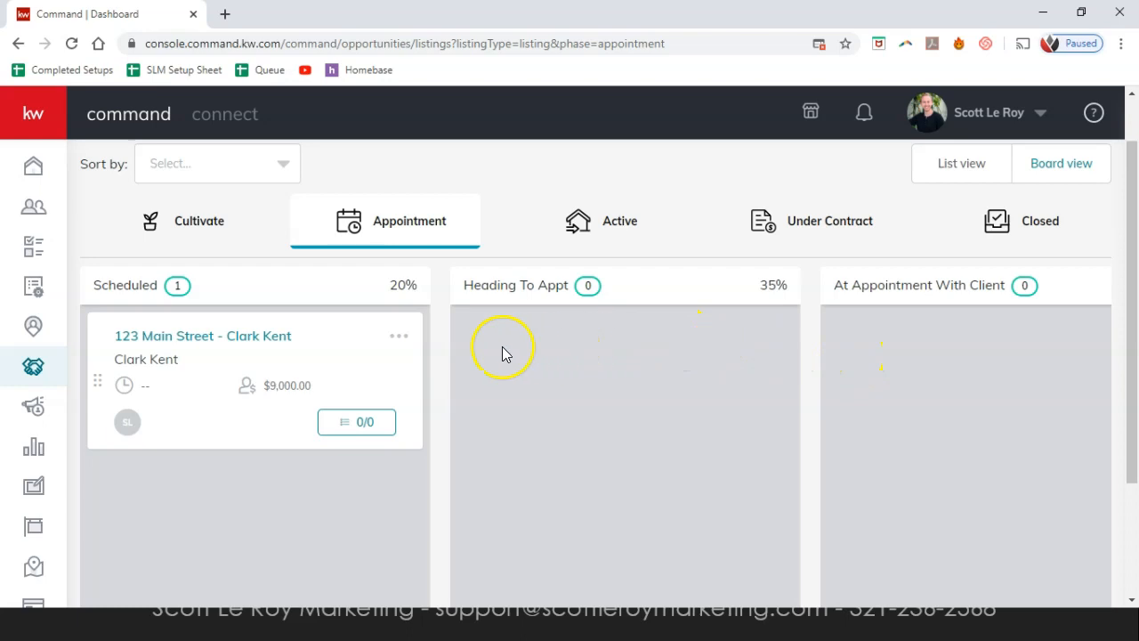
Move the Clark Kent listing into the Active phase's 50% Staging stage.
scroll(456, 360, "down", 3)
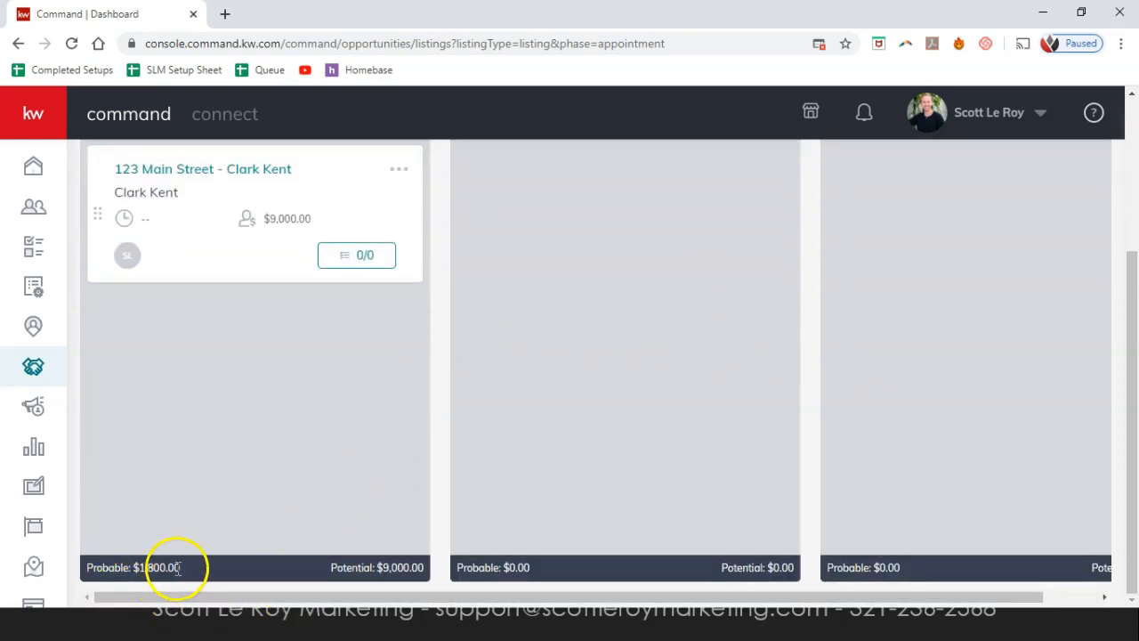
scroll(389, 567, "up", 4)
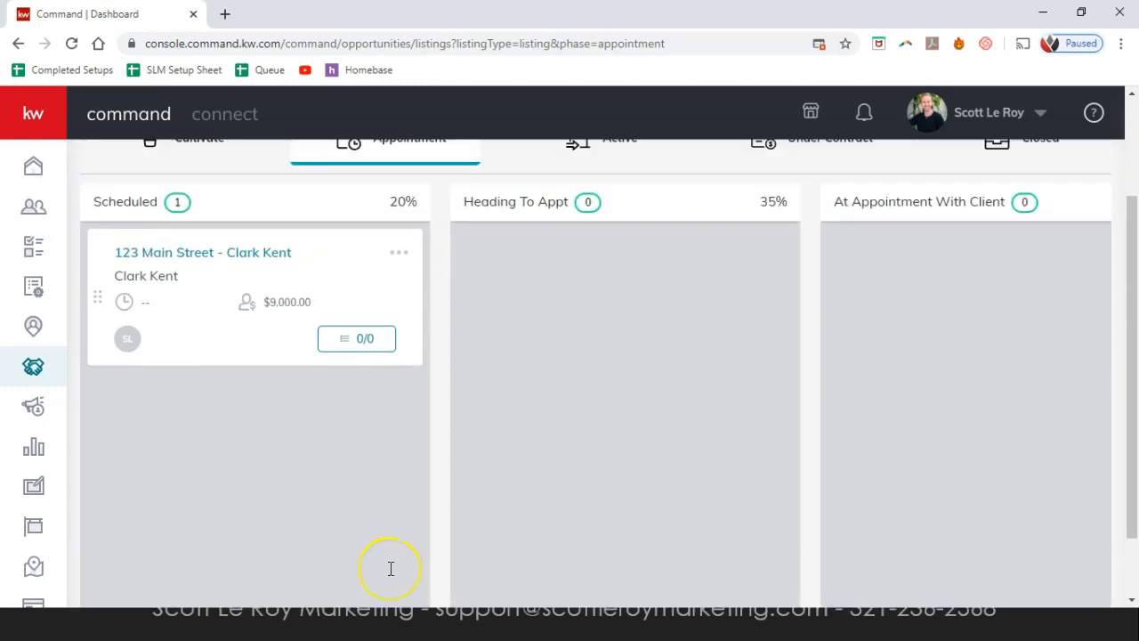
left_click_drag(365, 422, 1033, 297)
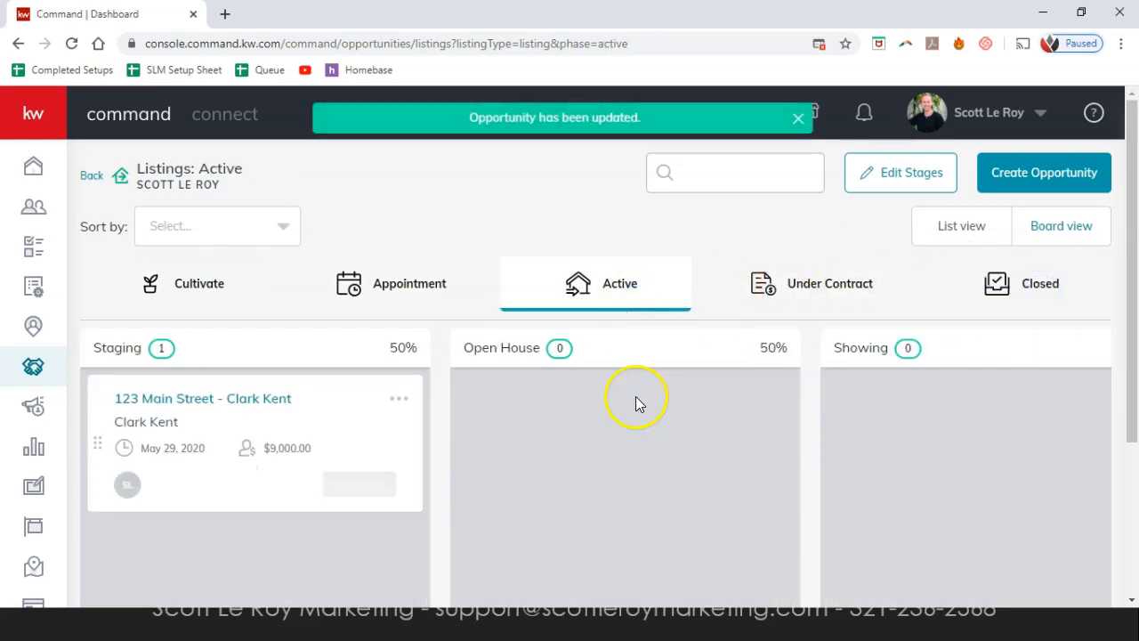
Archive the Clark Kent opportunity sitting in Active Staging.
left_click(412, 404)
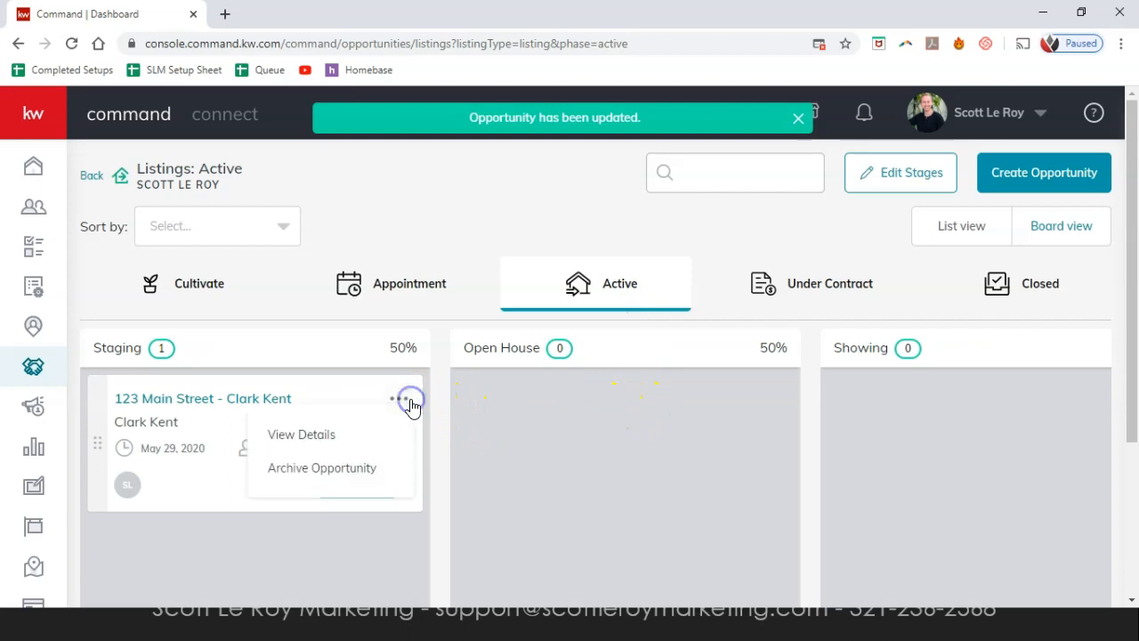
left_click(312, 470)
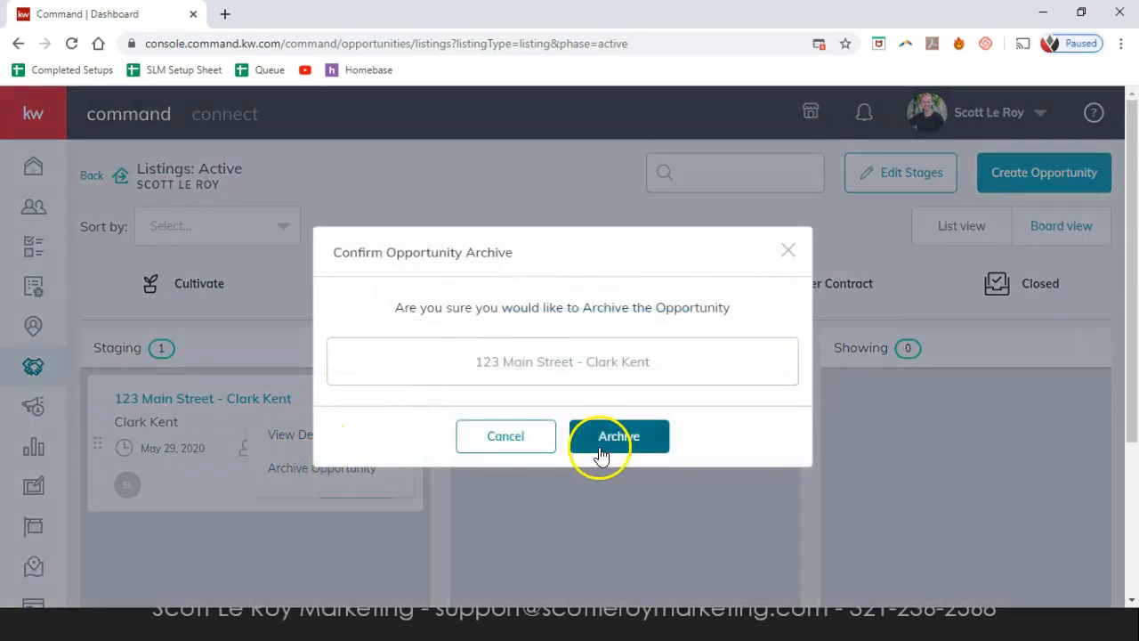
left_click(606, 449)
Browse the Under Contract board, then the Closed board with $2,300.00 and $9,000.00 opportunities.
left_click(844, 285)
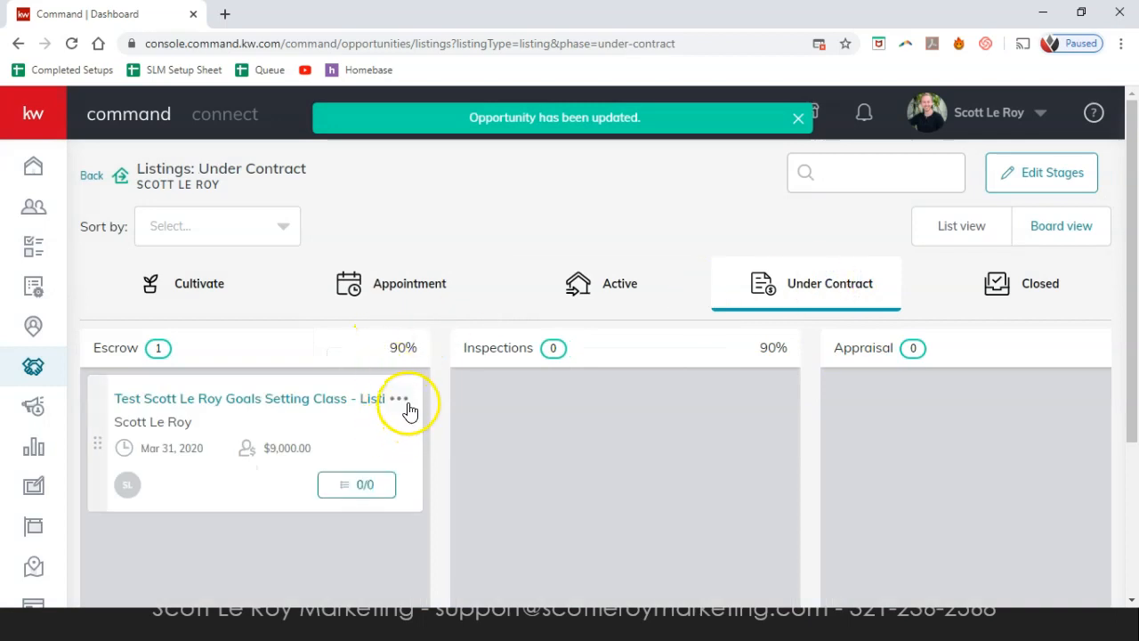
left_click(406, 401)
left_click(408, 405)
left_click(1038, 298)
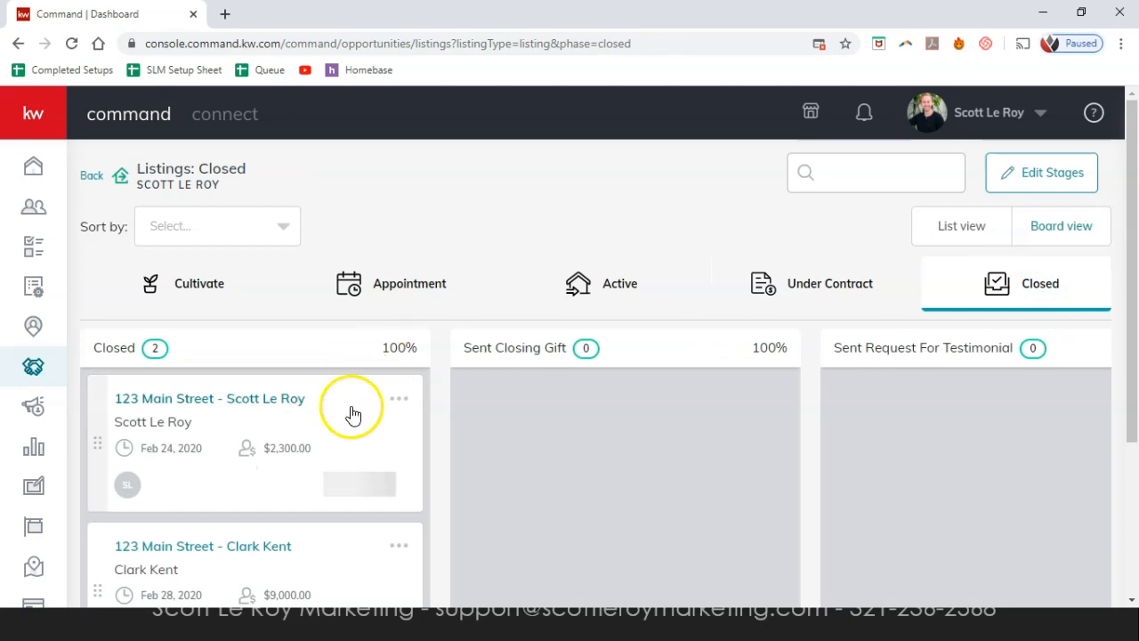
scroll(359, 412, "down", 2)
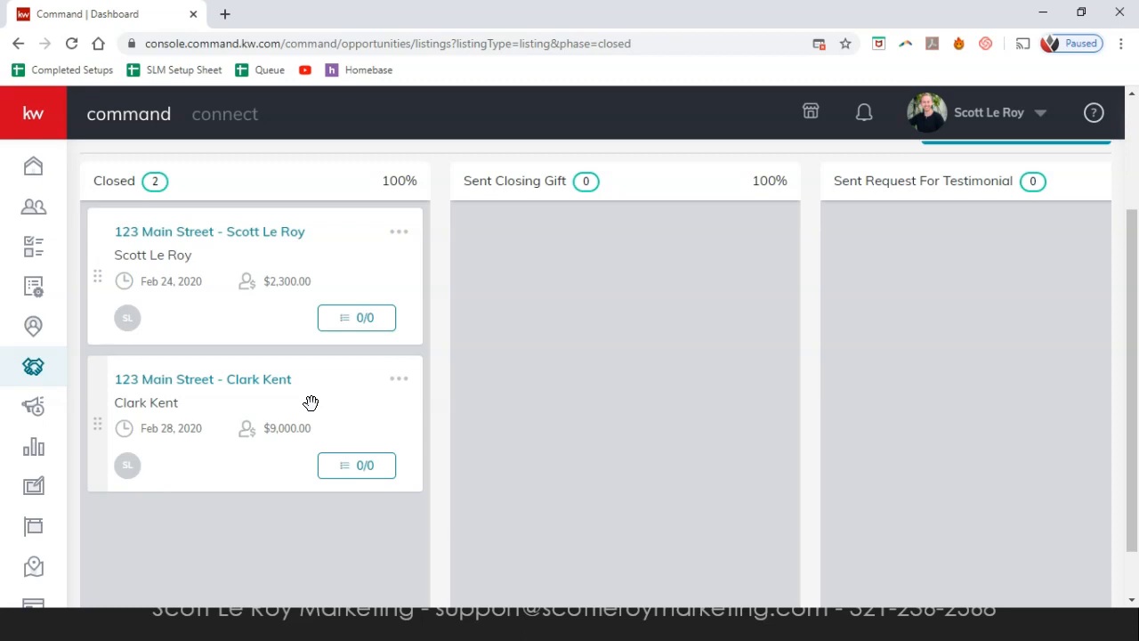
Open the closed listing opportunity's Documents checklist, showing 0 of 8 documents uploaded.
left_click(260, 383)
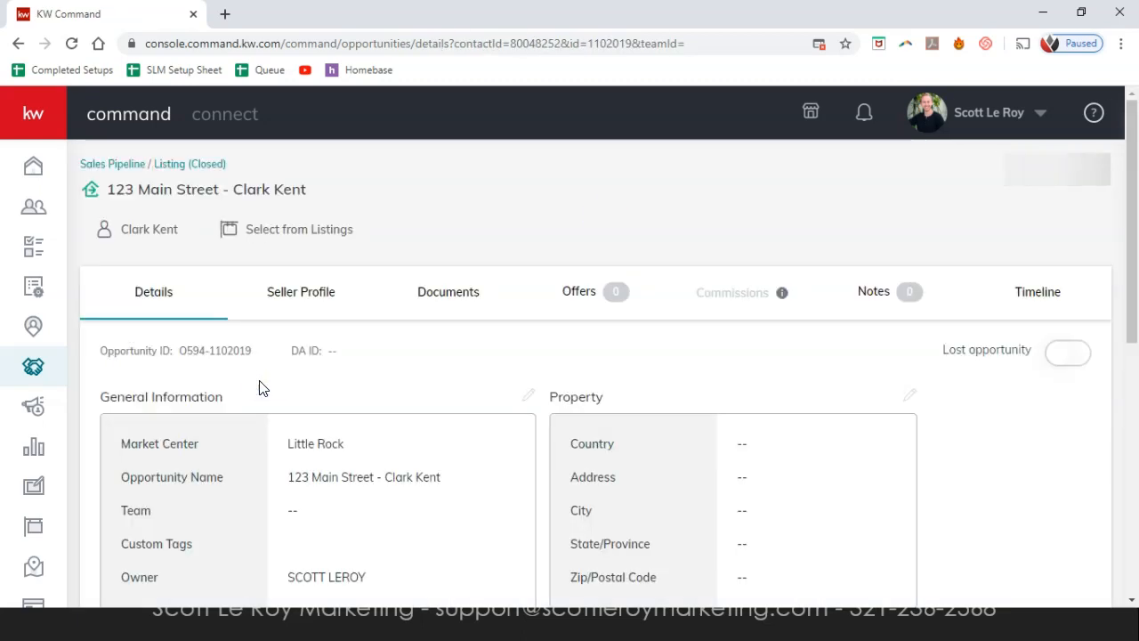
left_click(434, 311)
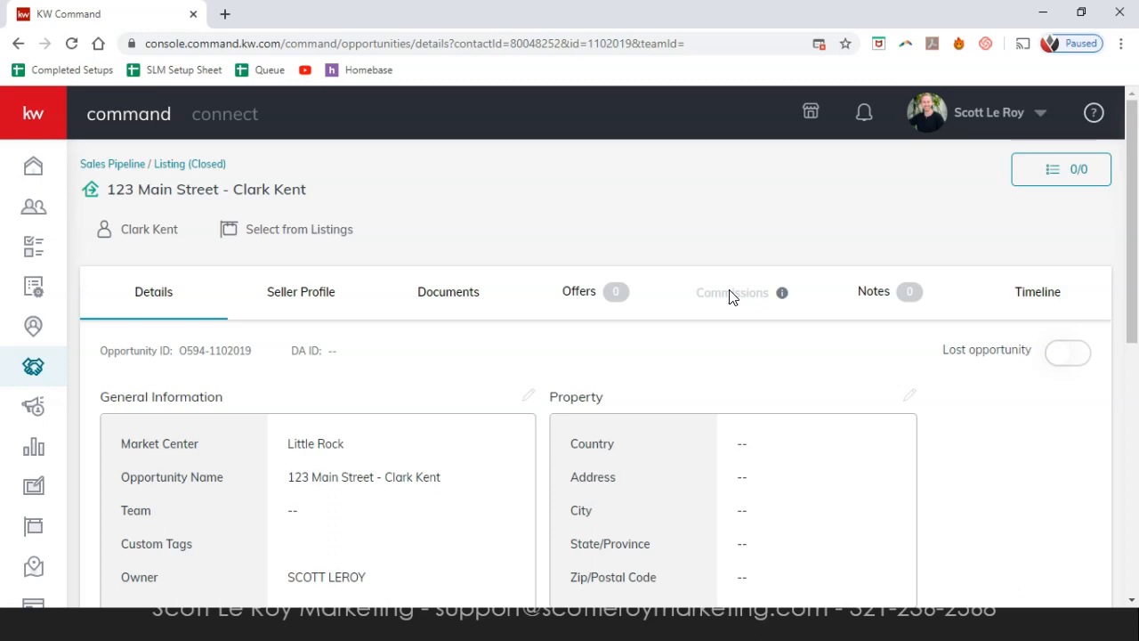
left_click(460, 306)
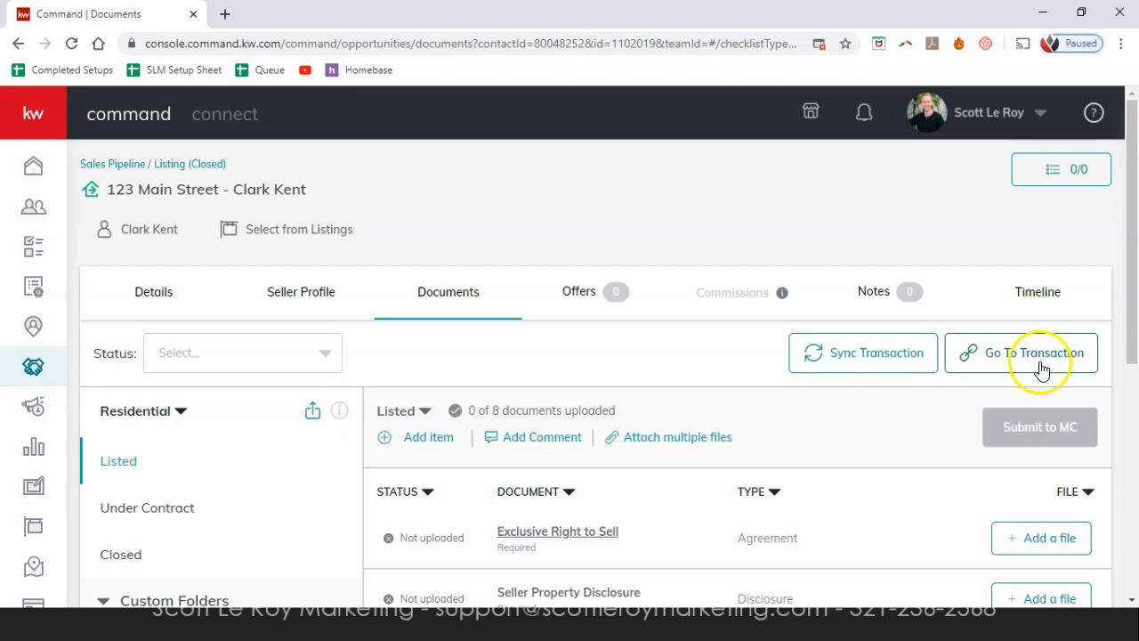
scroll(1035, 365, "down", 2)
left_click(1044, 371)
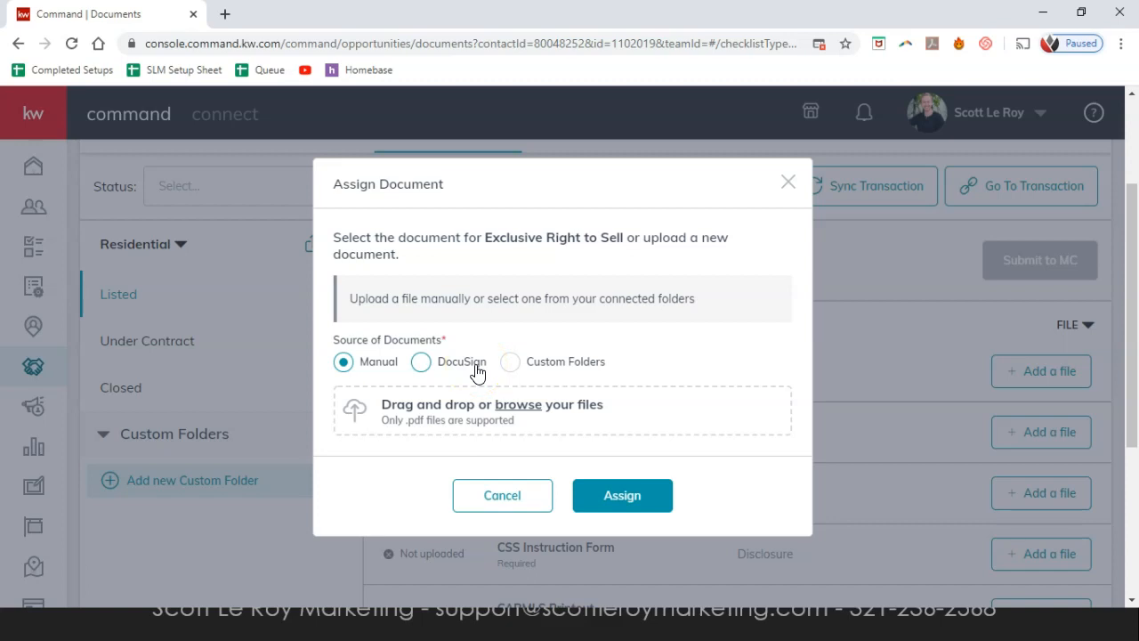
left_click(525, 494)
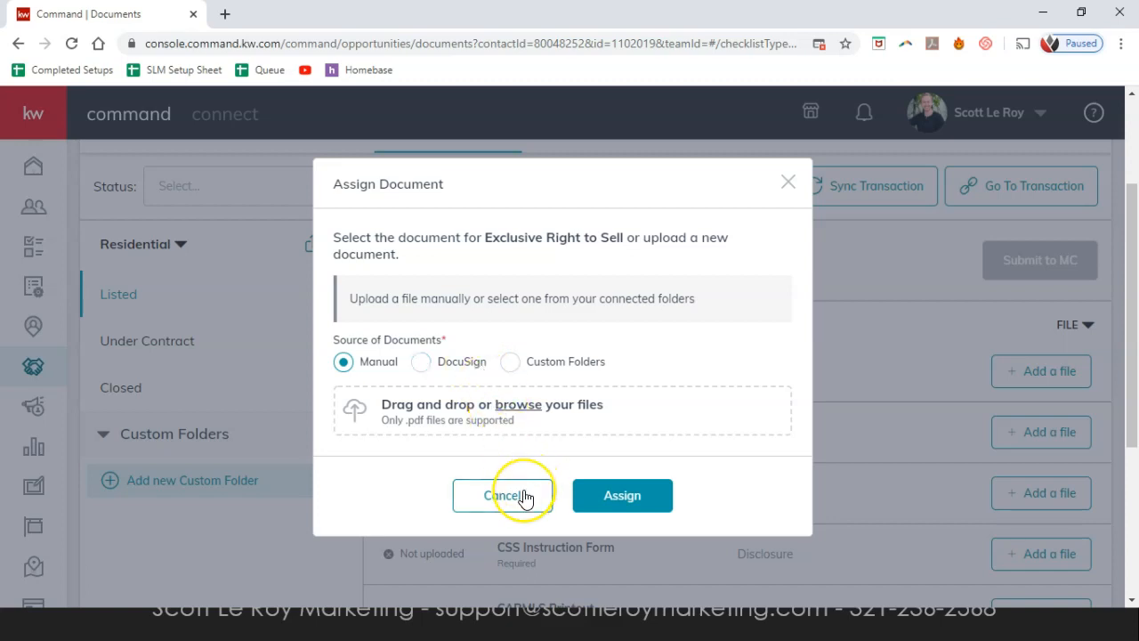
left_click(526, 496)
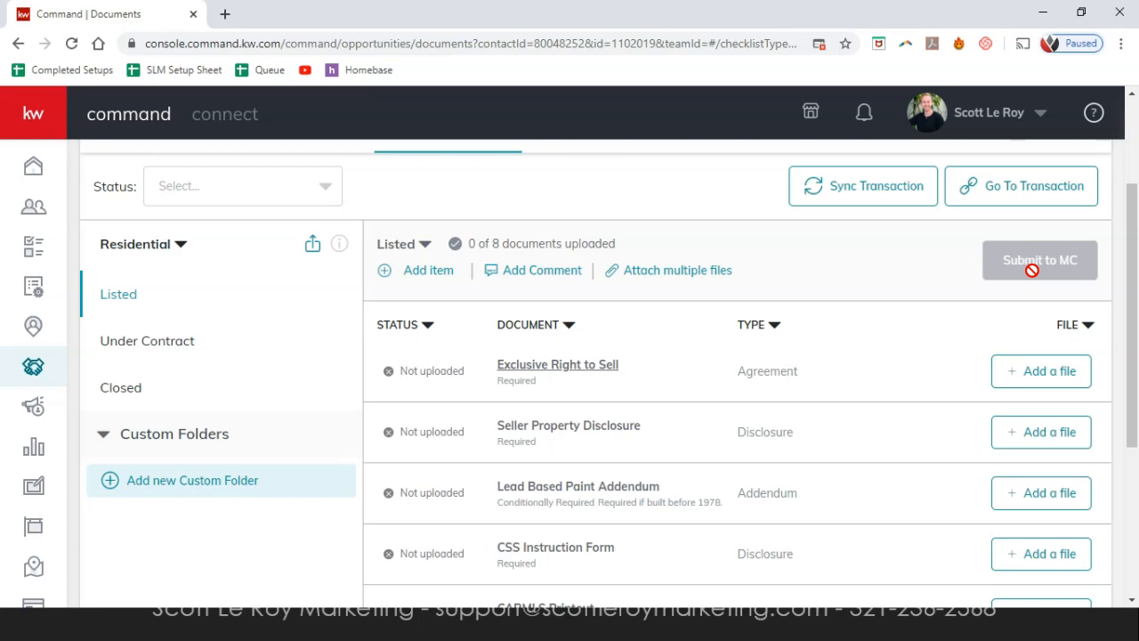
scroll(854, 307, "up", 1)
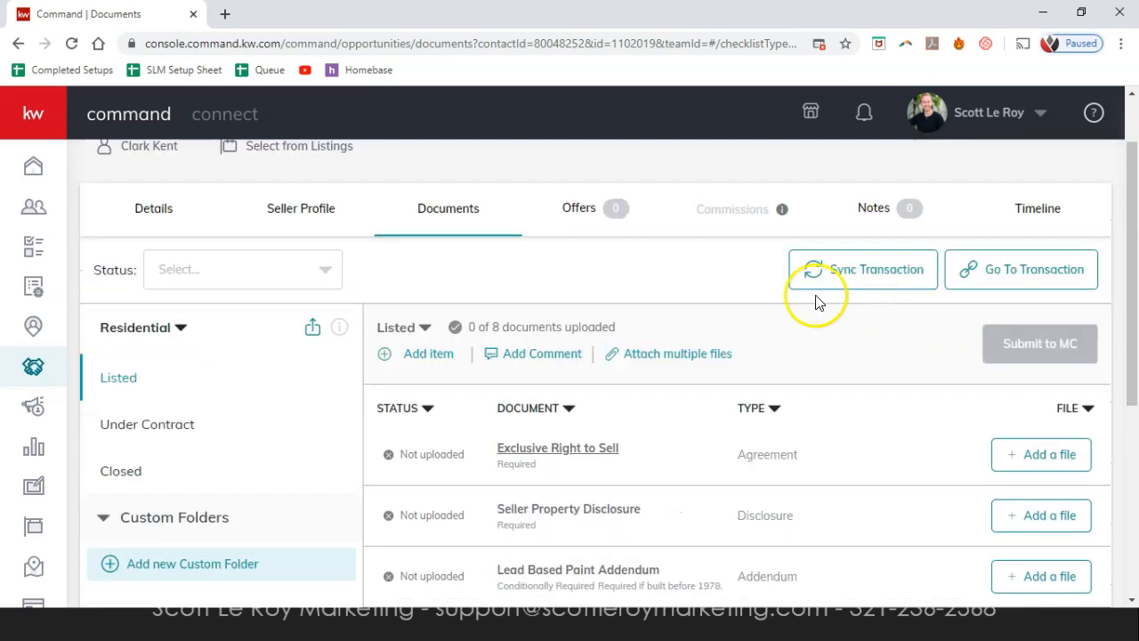
On the listing's empty Offers tab, start a new offer to show the New Offer Version dialog.
left_click(601, 214)
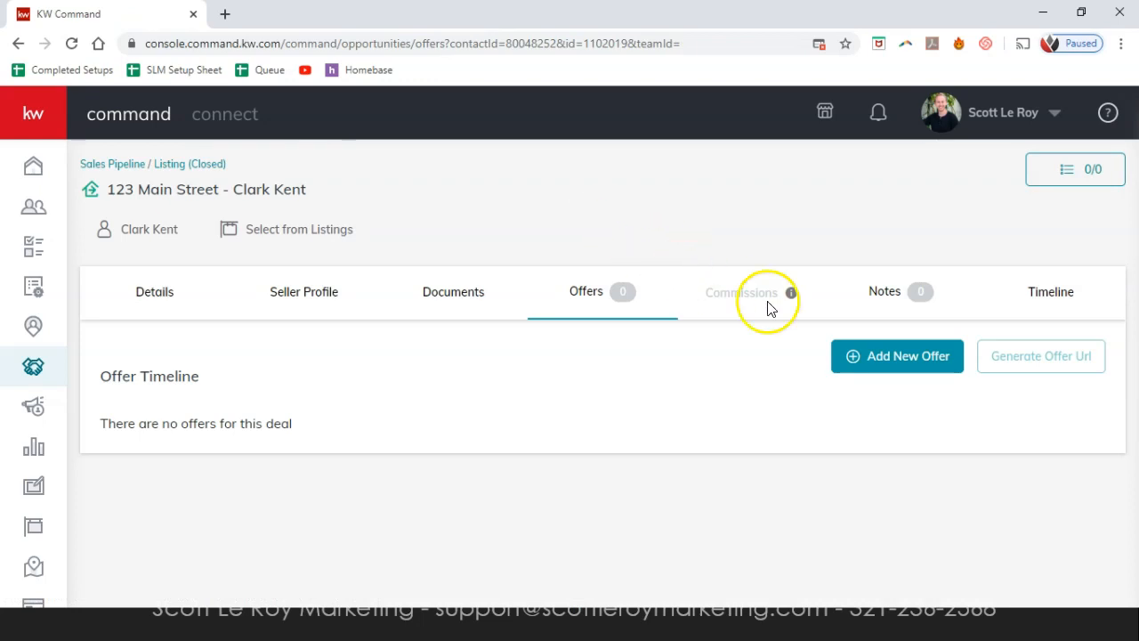
left_click(947, 365)
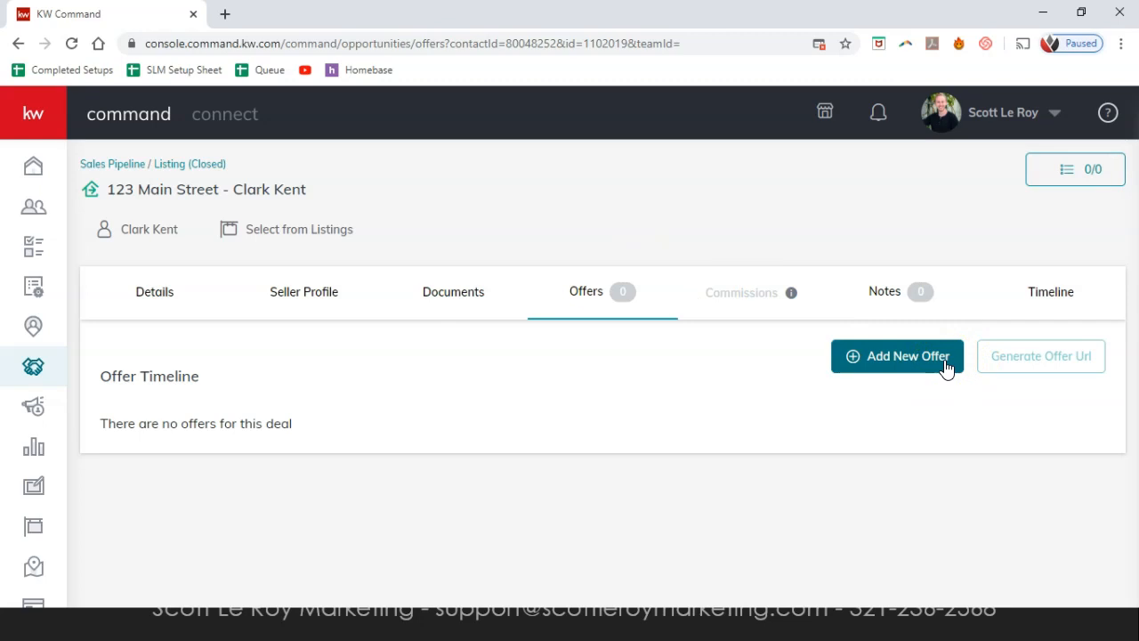
left_click(947, 365)
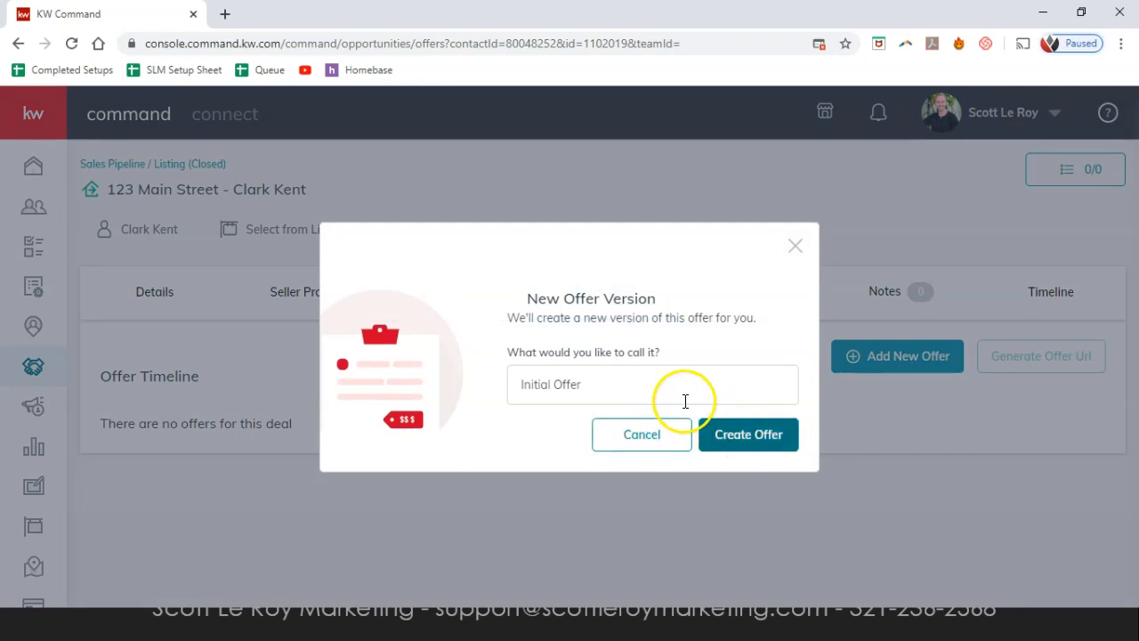
Create the offer named 'Initial Offer' and go to its Parties step.
left_click(722, 436)
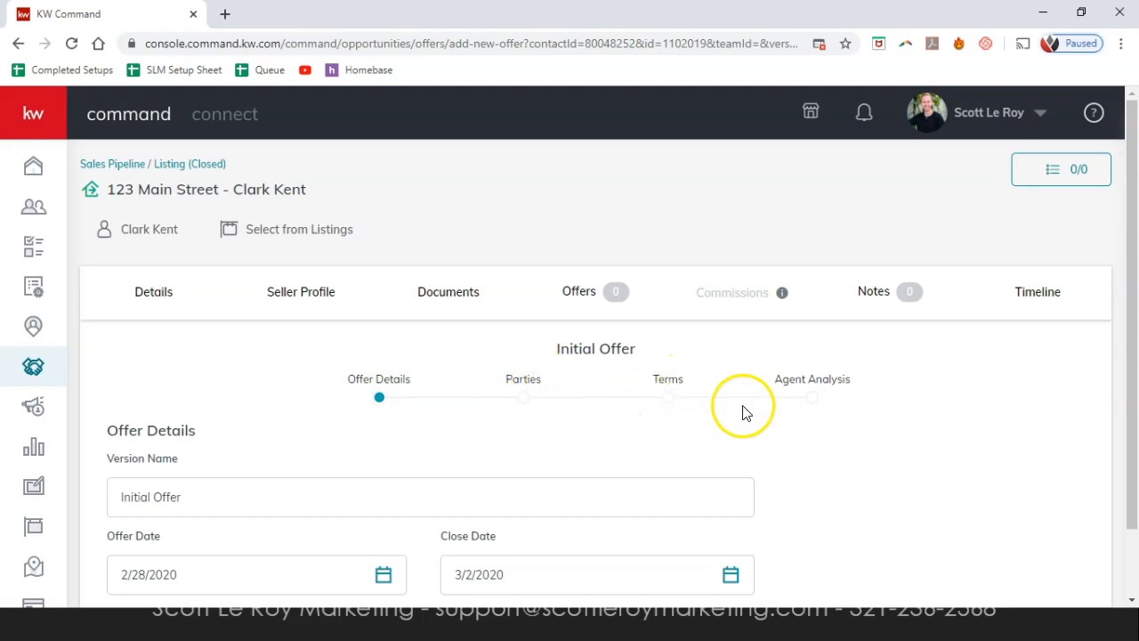
scroll(758, 394, "down", 1)
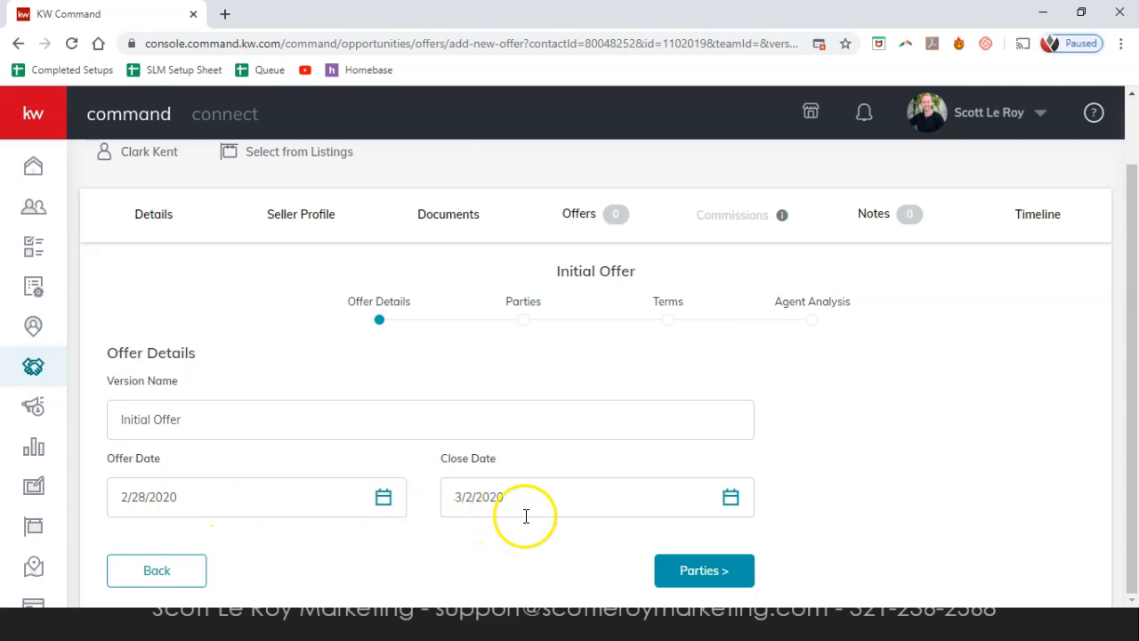
left_click(686, 564)
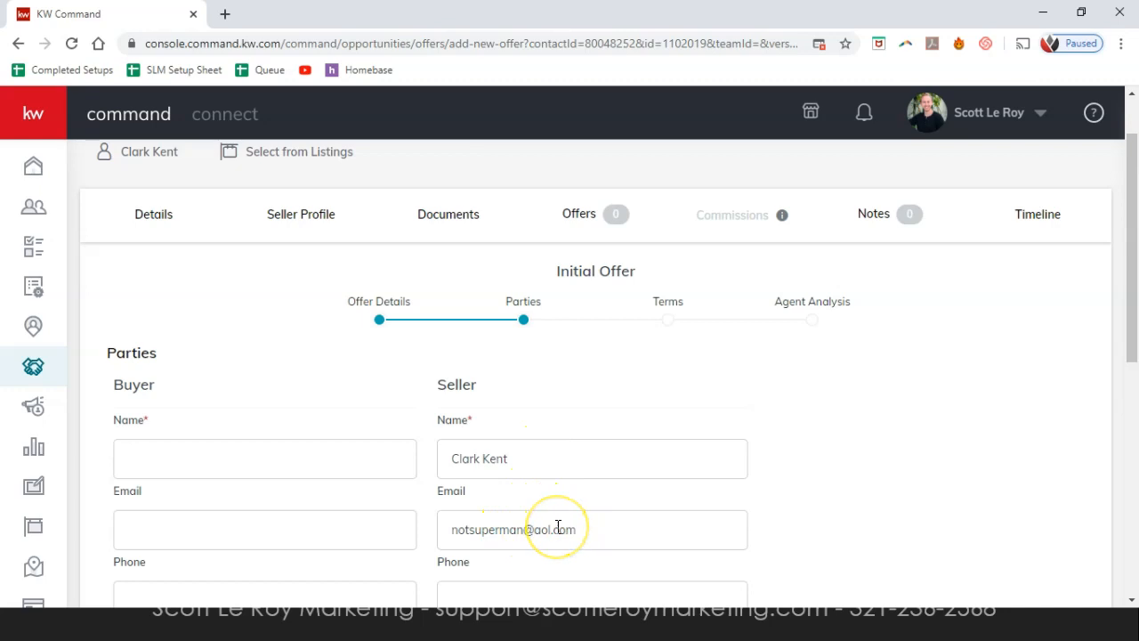
Enter the buyer's full name in the Parties step.
scroll(558, 527, "down", 1)
scroll(540, 516, "down", 2)
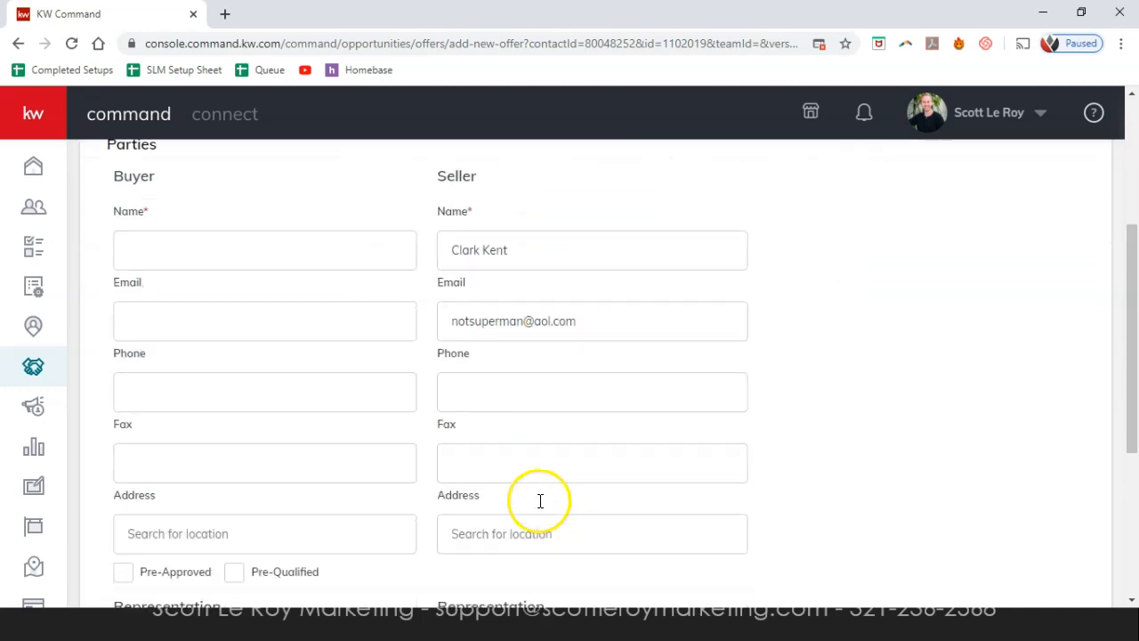
scroll(538, 501, "down", 1)
scroll(361, 453, "up", 2)
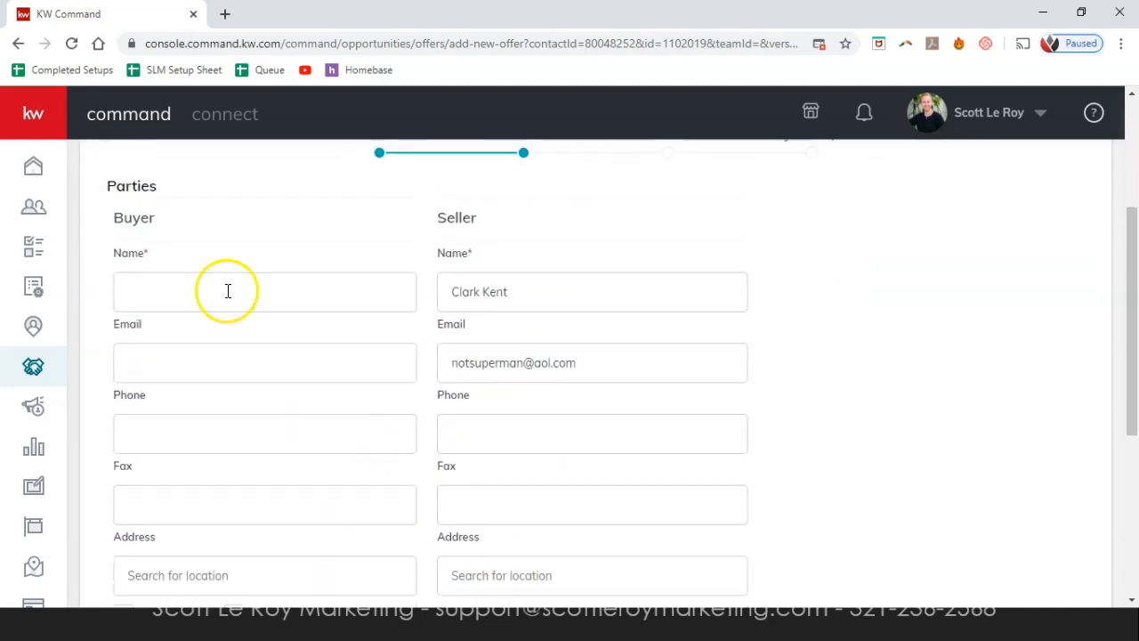
left_click(208, 308)
type("Scott Le Roy")
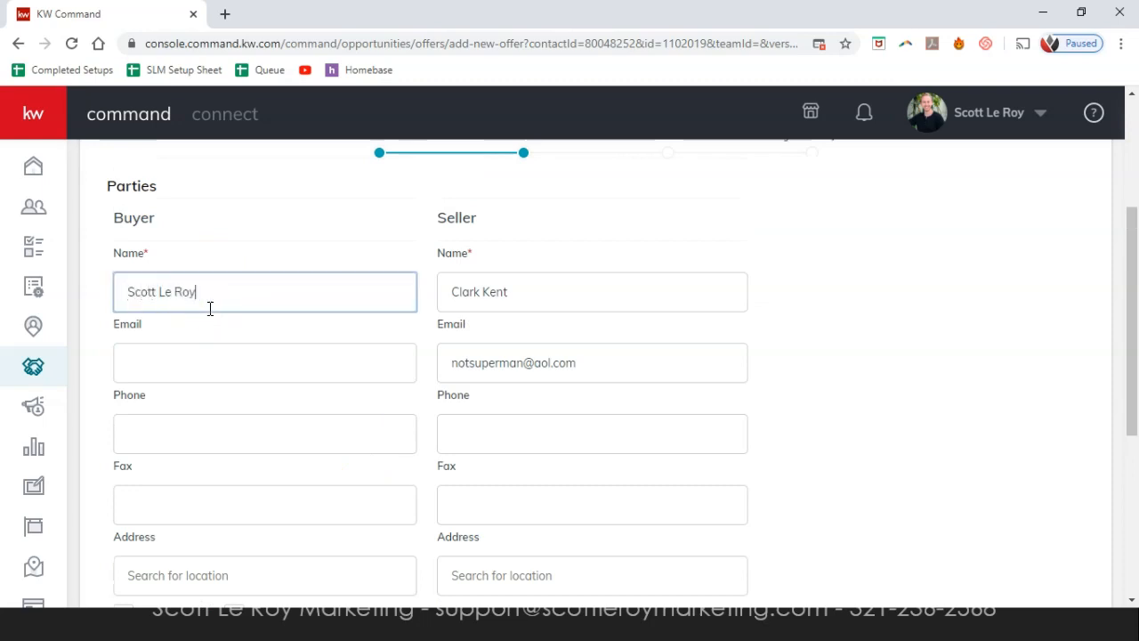
left_click(214, 359)
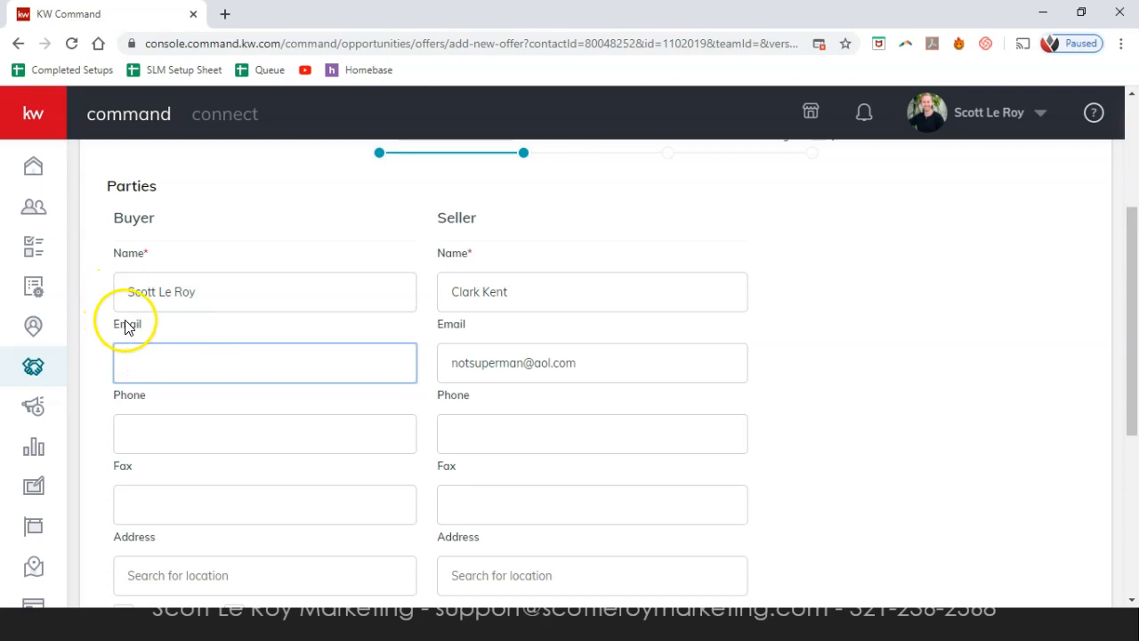
Enter the buyer agent's associate name and continue to the Terms step.
scroll(148, 421, "down", 3)
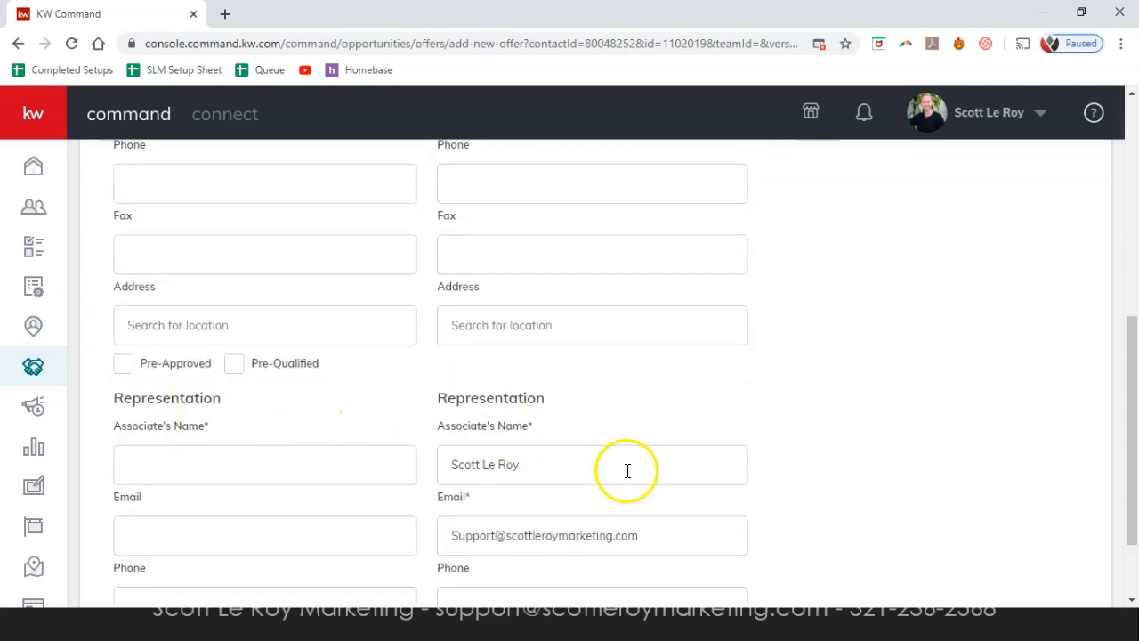
scroll(628, 481, "down", 1)
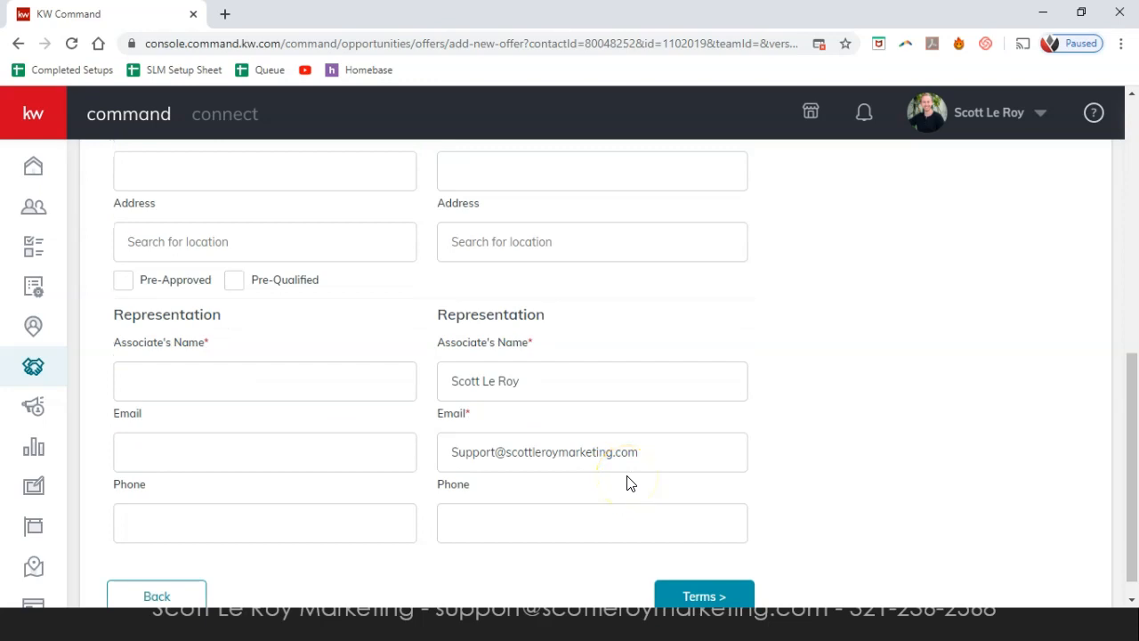
left_click(305, 388)
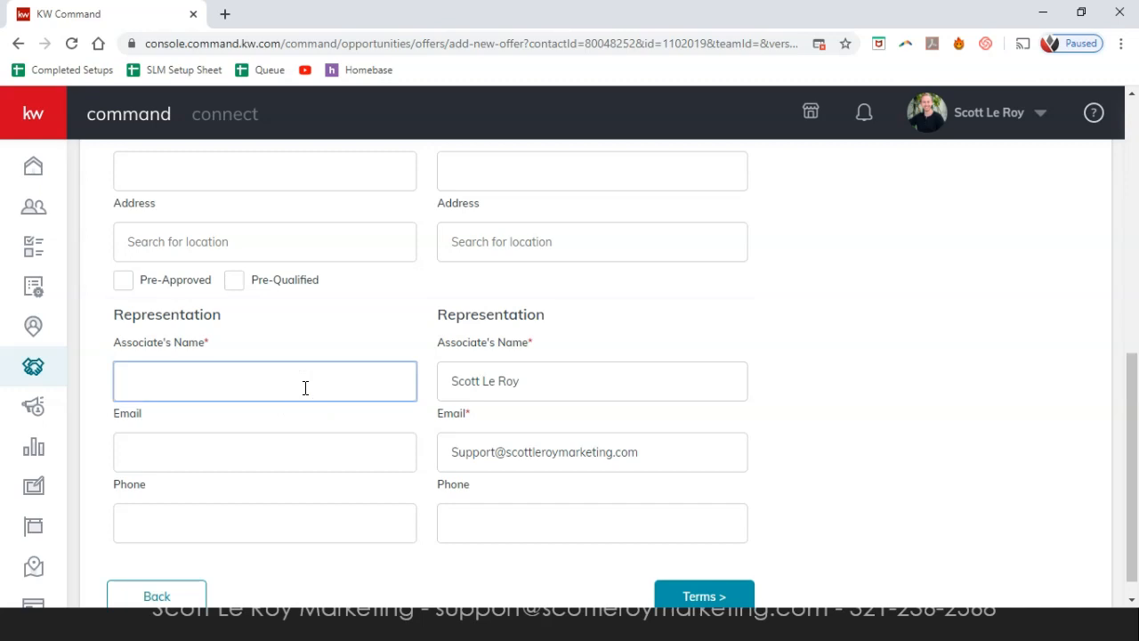
type("John Smith")
key("Tab")
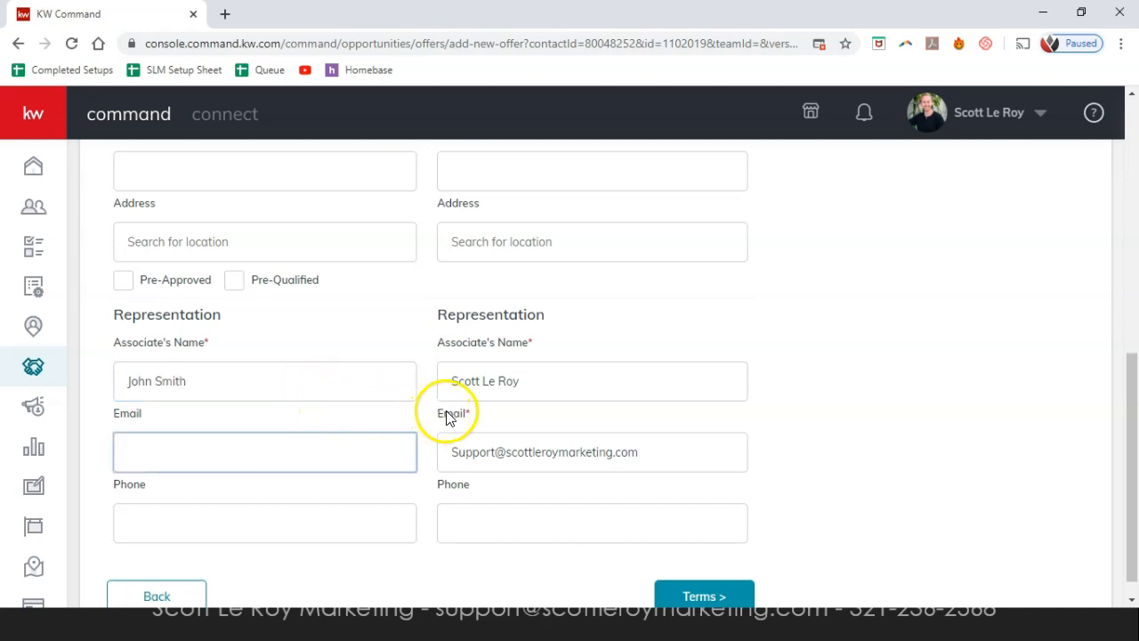
scroll(485, 419, "down", 1)
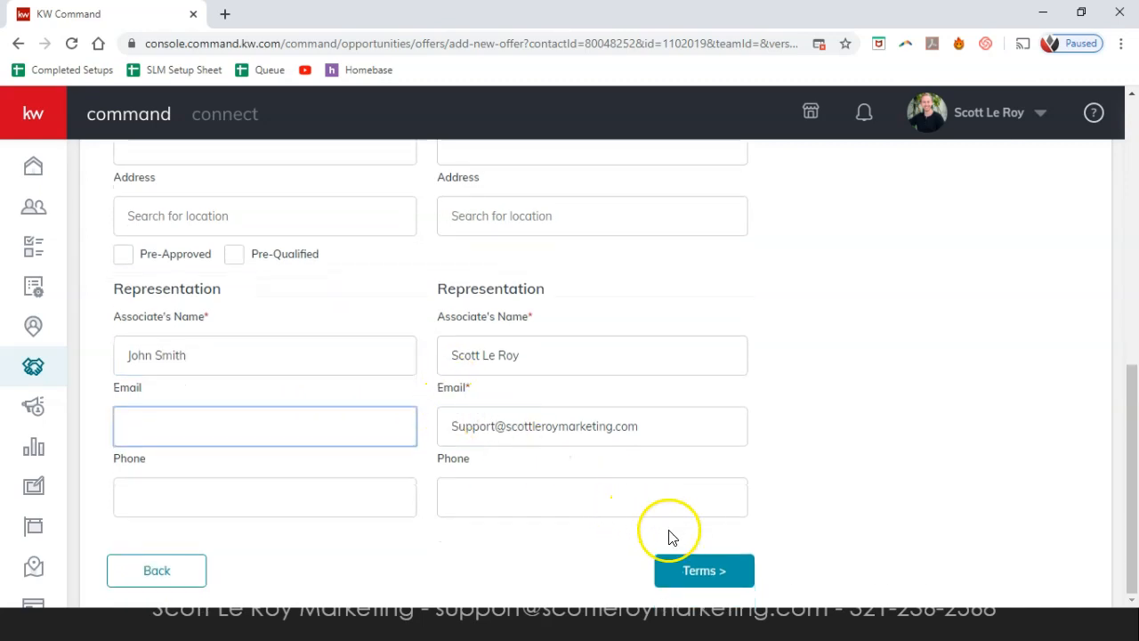
left_click(694, 572)
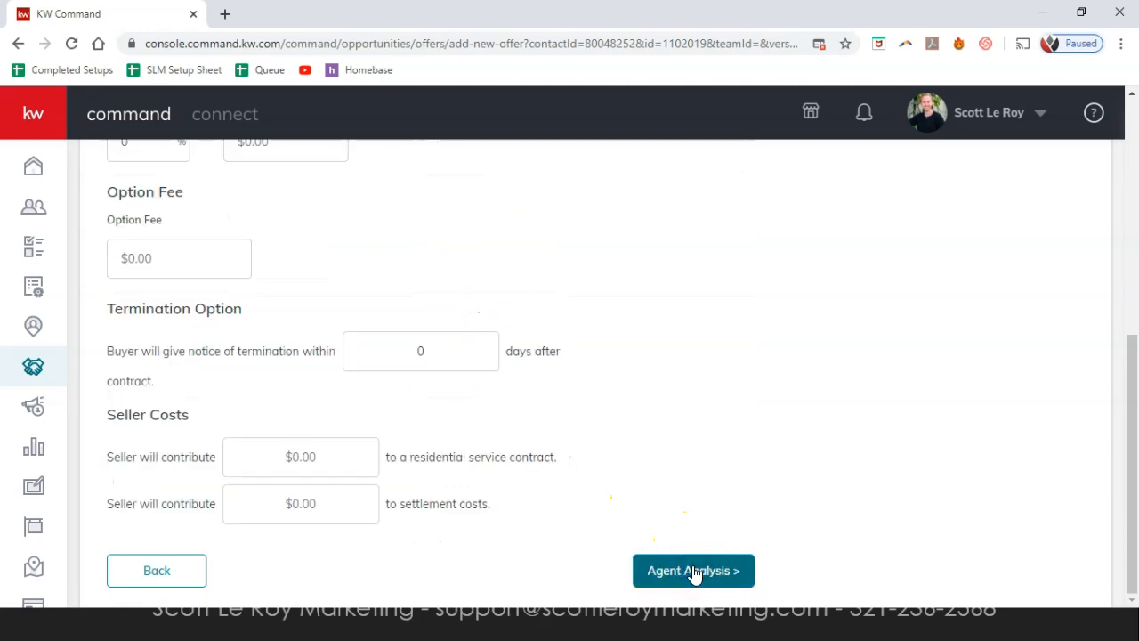
Enter a cash amount of 60,000 and a finance amount of $240,000.00.
scroll(663, 541, "up", 3)
scroll(663, 542, "up", 1)
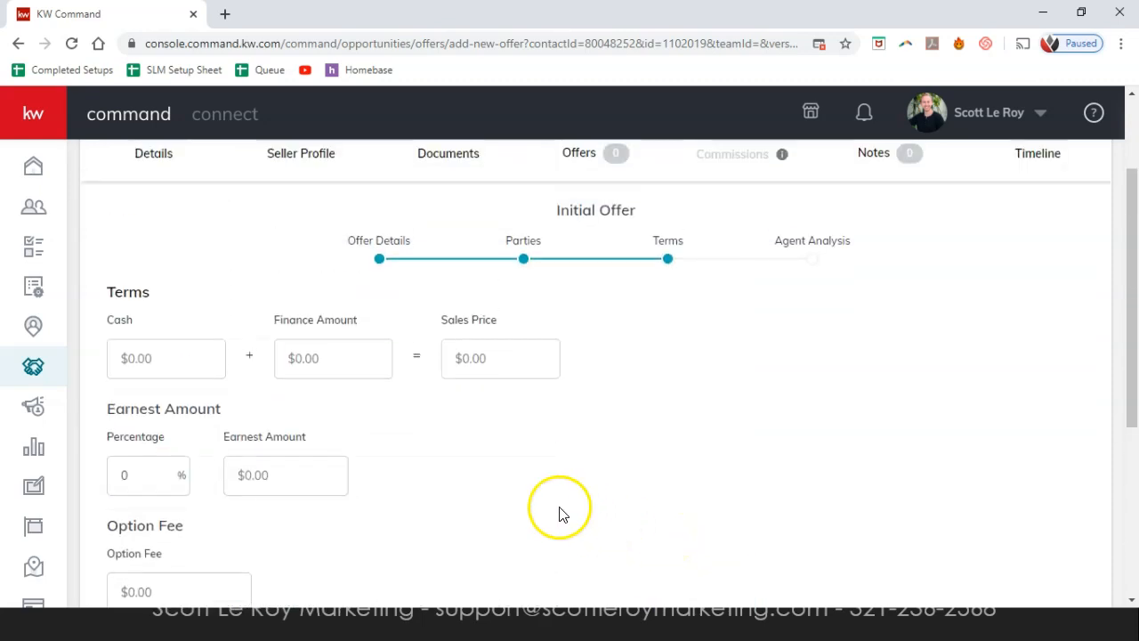
left_click(170, 356)
type("60,000")
left_click(330, 358)
type("240000")
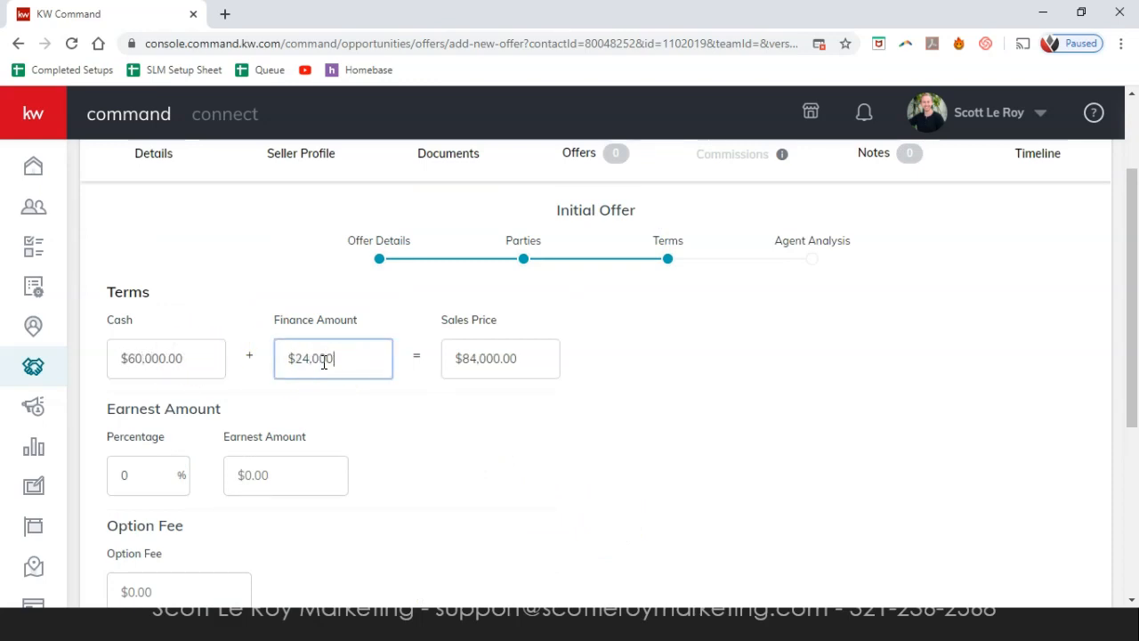
left_click(454, 374)
left_click(654, 366)
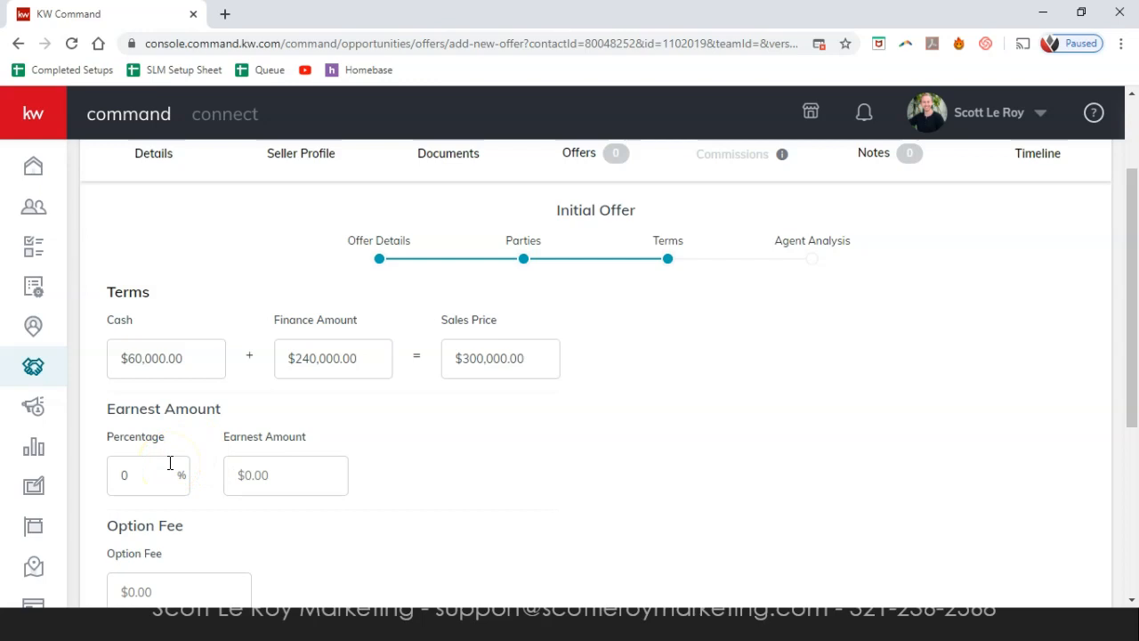
Set the buyer termination notice to 7 days and leave seller contributions at $0.00.
scroll(170, 463, "down", 1)
scroll(169, 463, "down", 1)
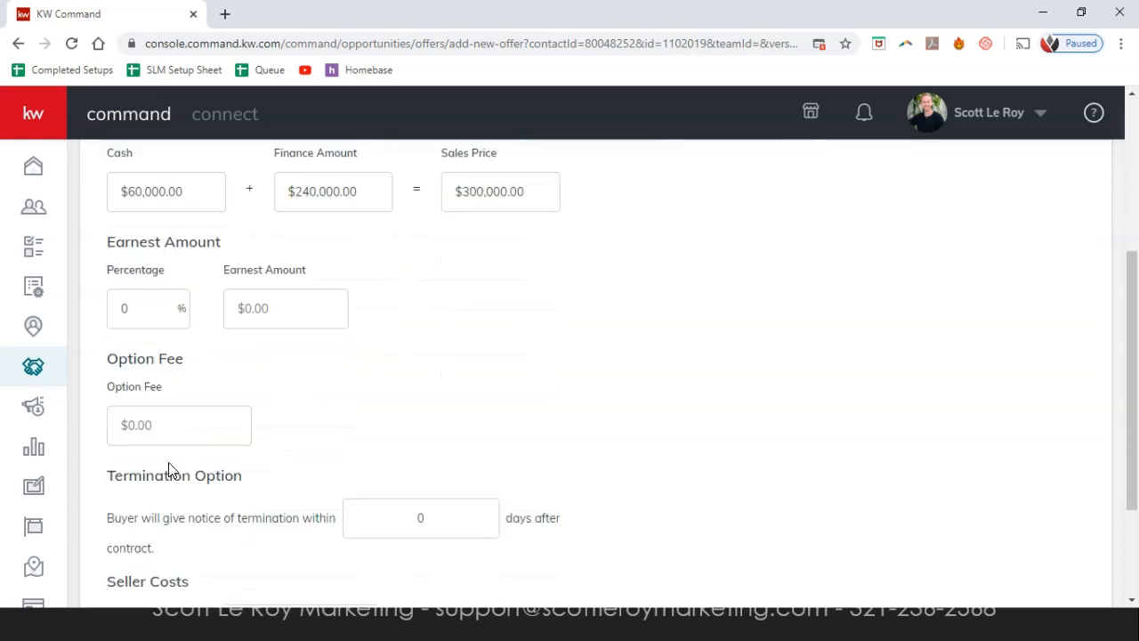
scroll(169, 463, "down", 1)
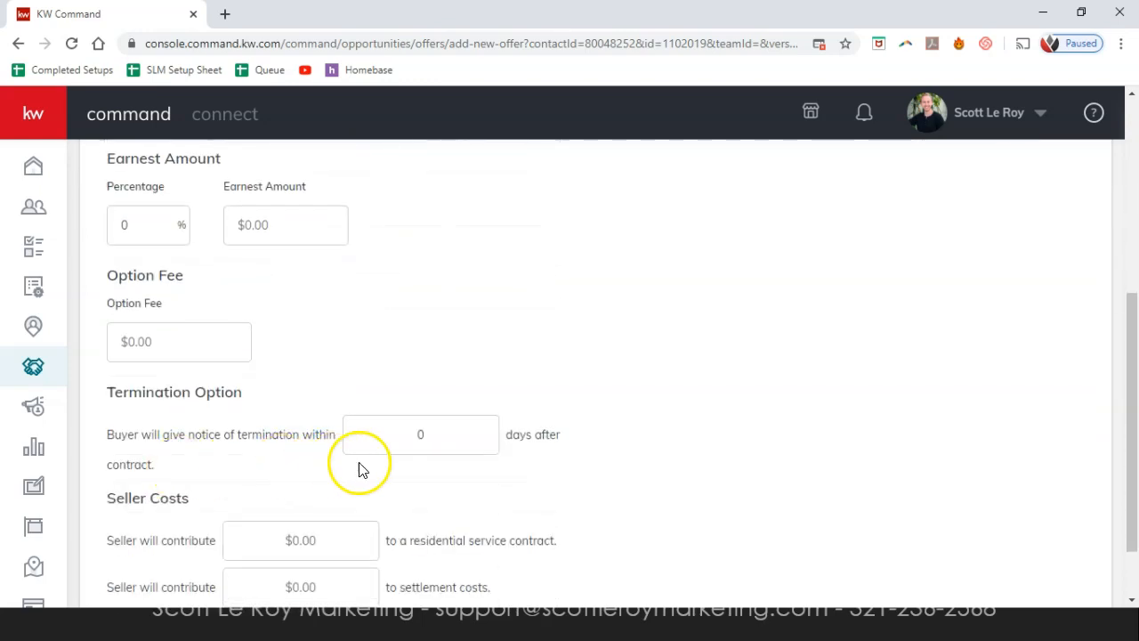
left_click(455, 434)
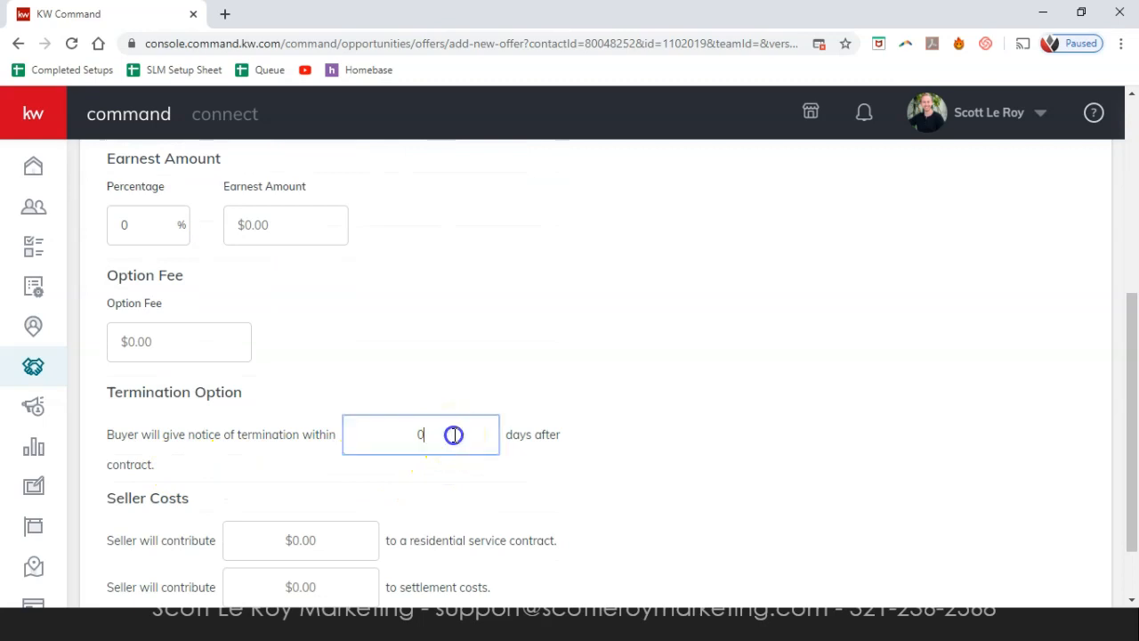
type("7")
left_click(682, 436)
scroll(682, 440, "down", 1)
left_click(575, 442)
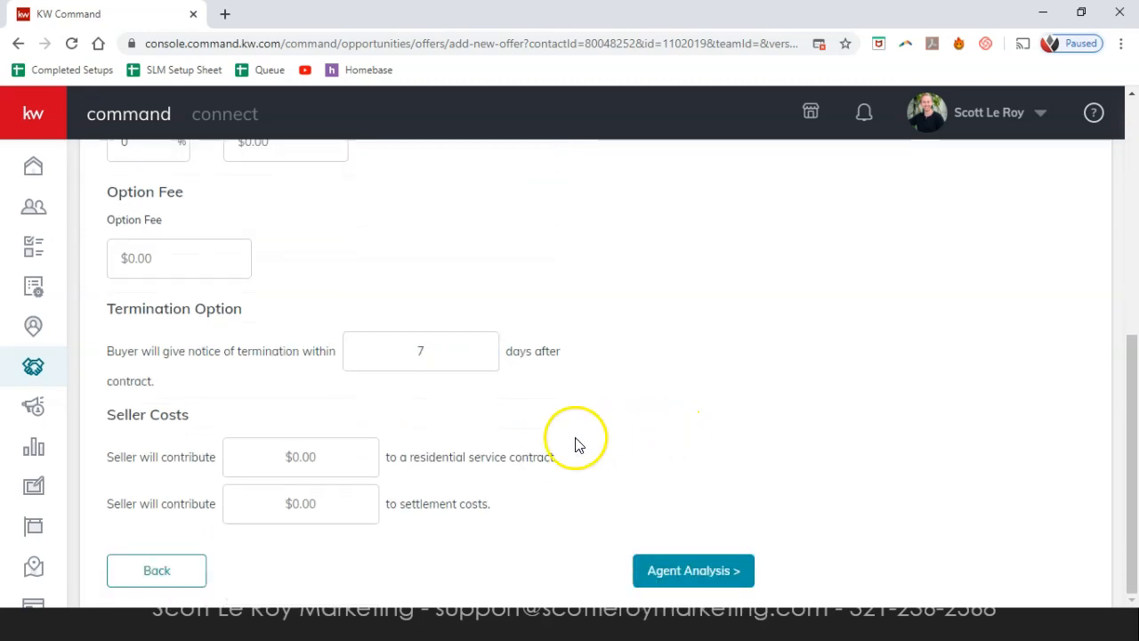
left_click(371, 456)
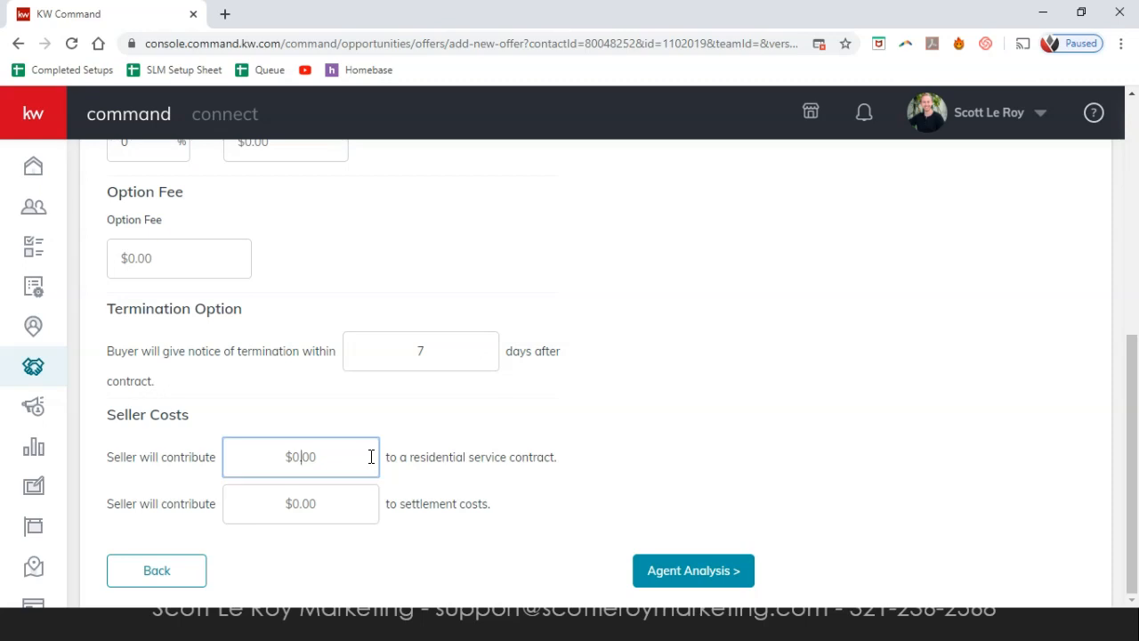
left_click(367, 457)
On Agent Analysis, enter the pros as 'It's the only one you have'.
left_click(700, 573)
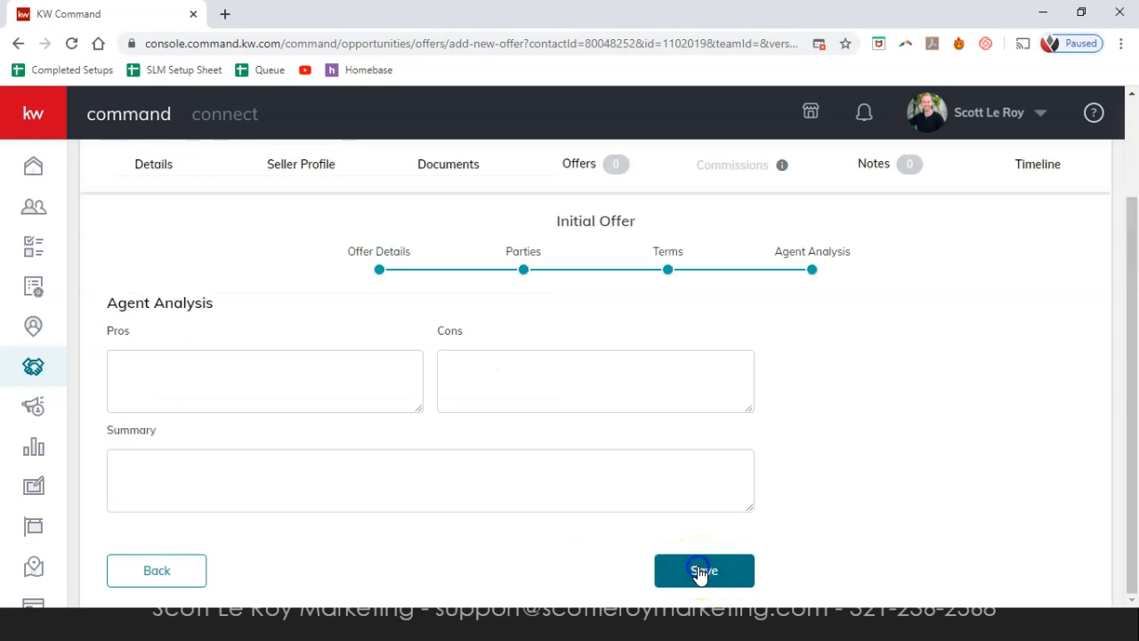
left_click(363, 379)
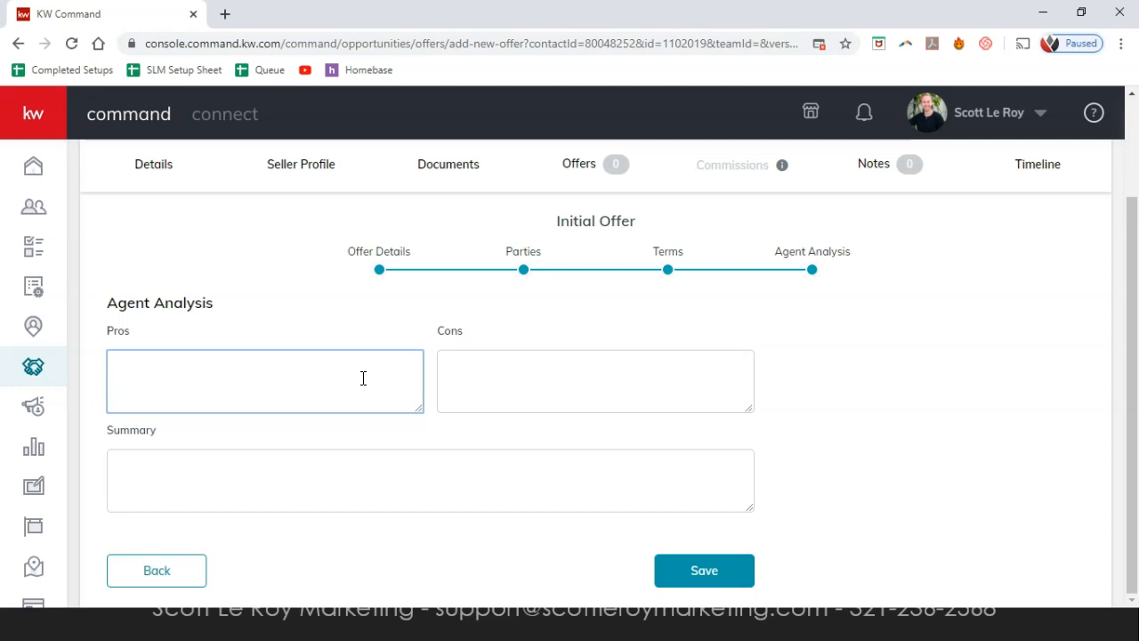
type("It's the only one you have")
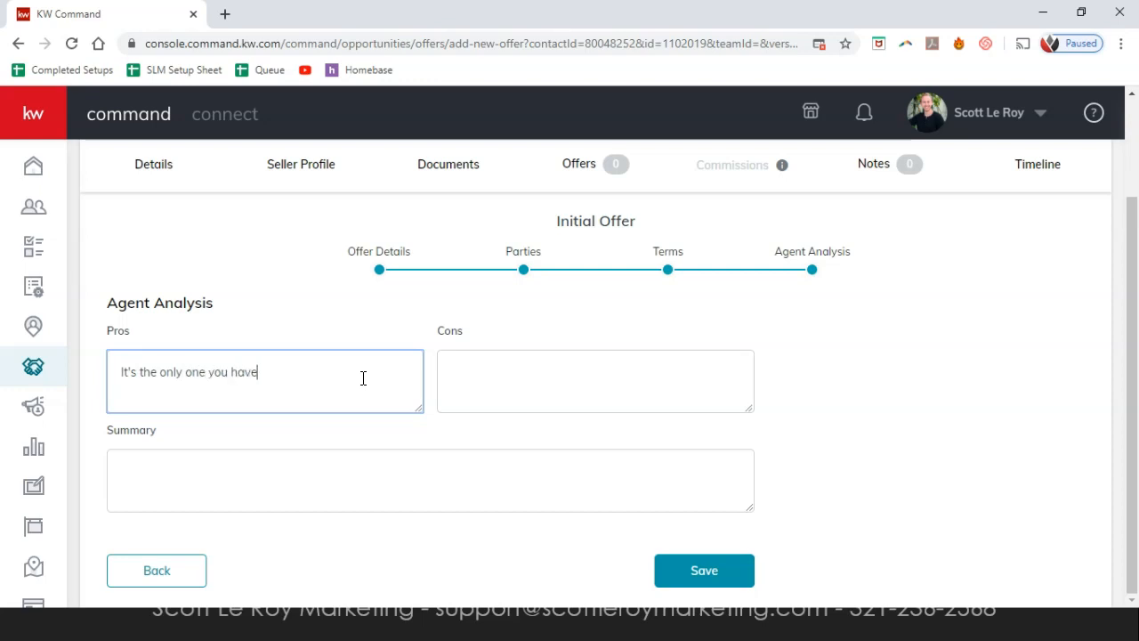
key("Tab")
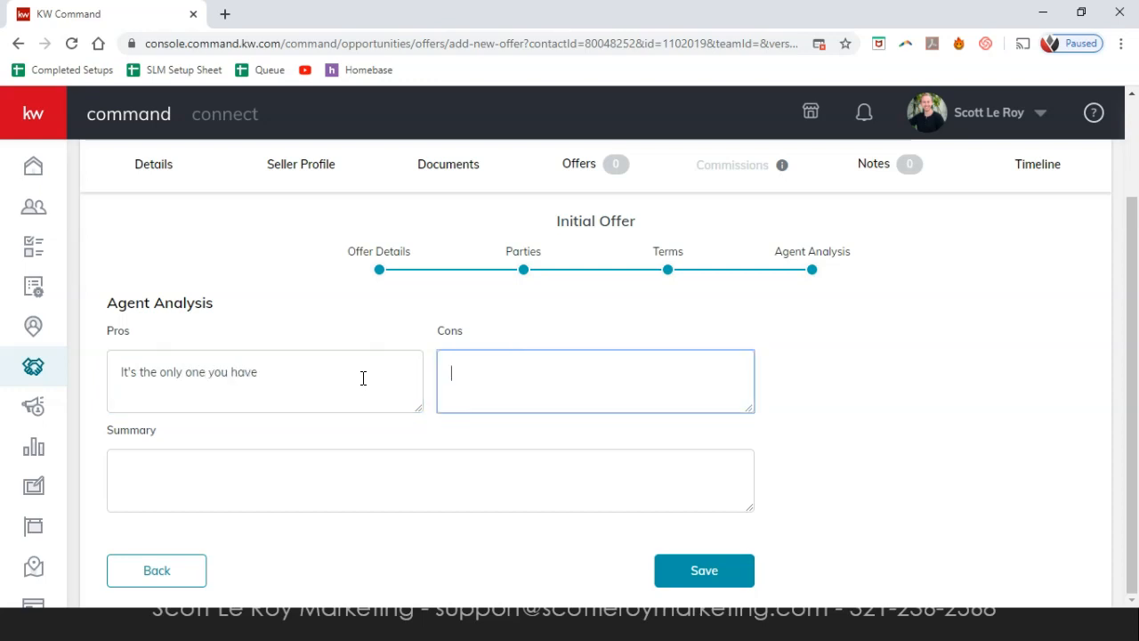
Write the cons, noting the offer is not all cash, and save the offer.
type("It's not all cache")
left_click(408, 468)
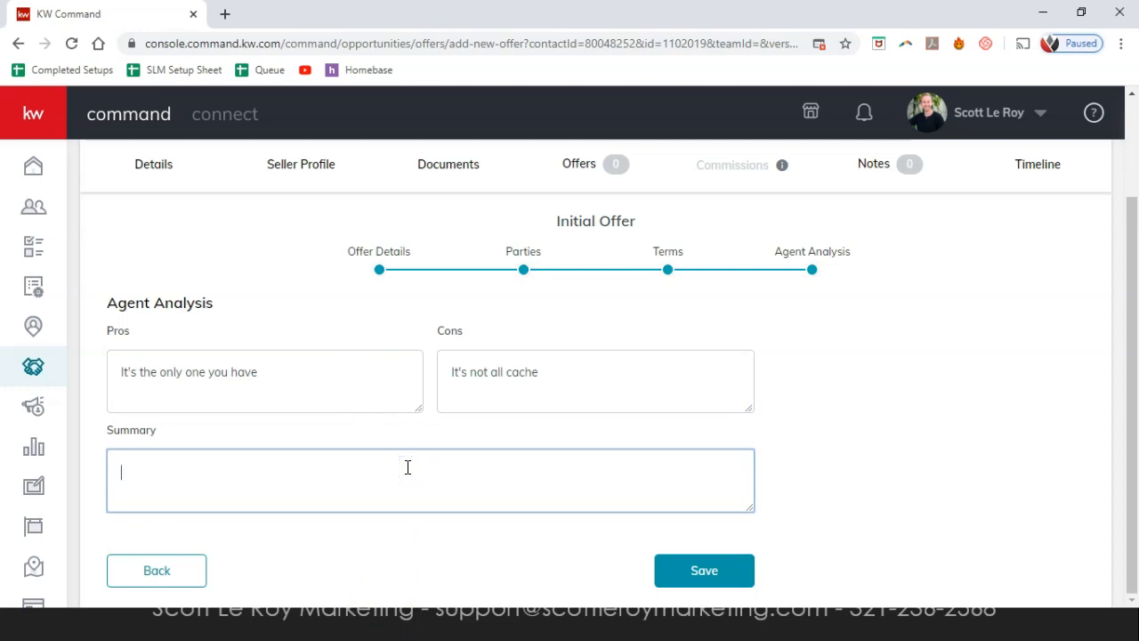
left_click(697, 574)
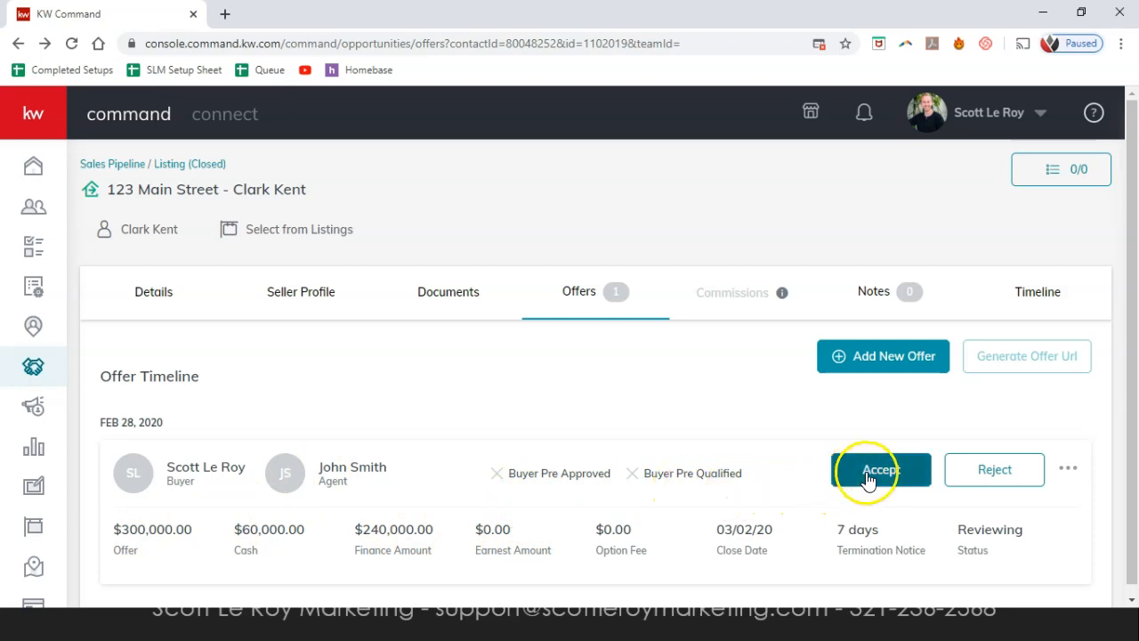
Accept the $300,000 offer and view its commission: 3% for $9,000.00.
left_click(1070, 477)
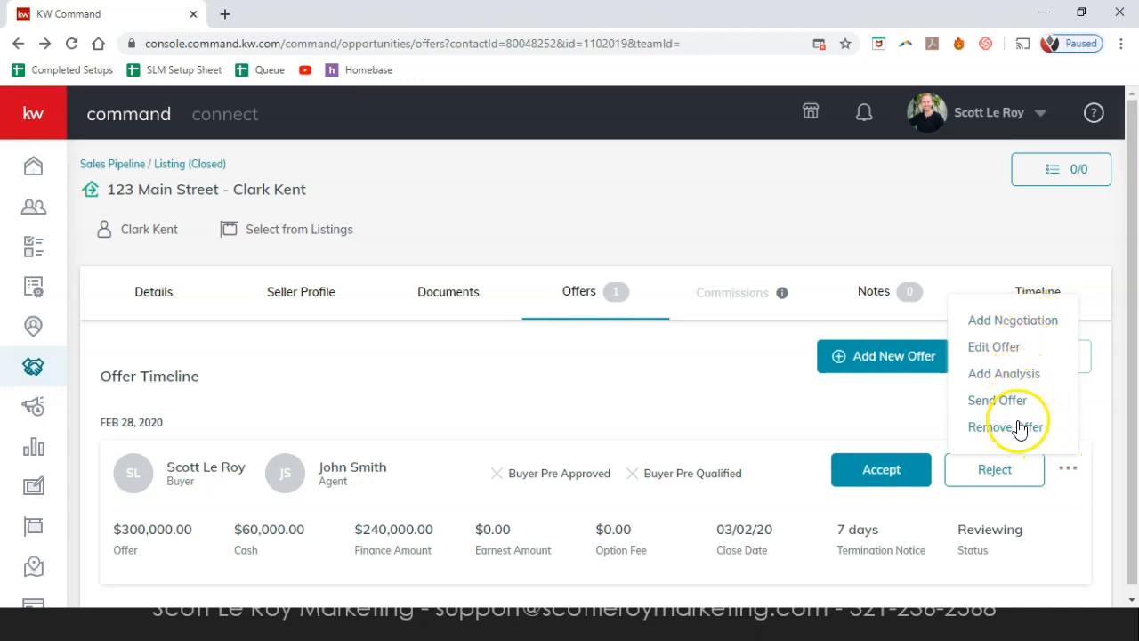
left_click(769, 393)
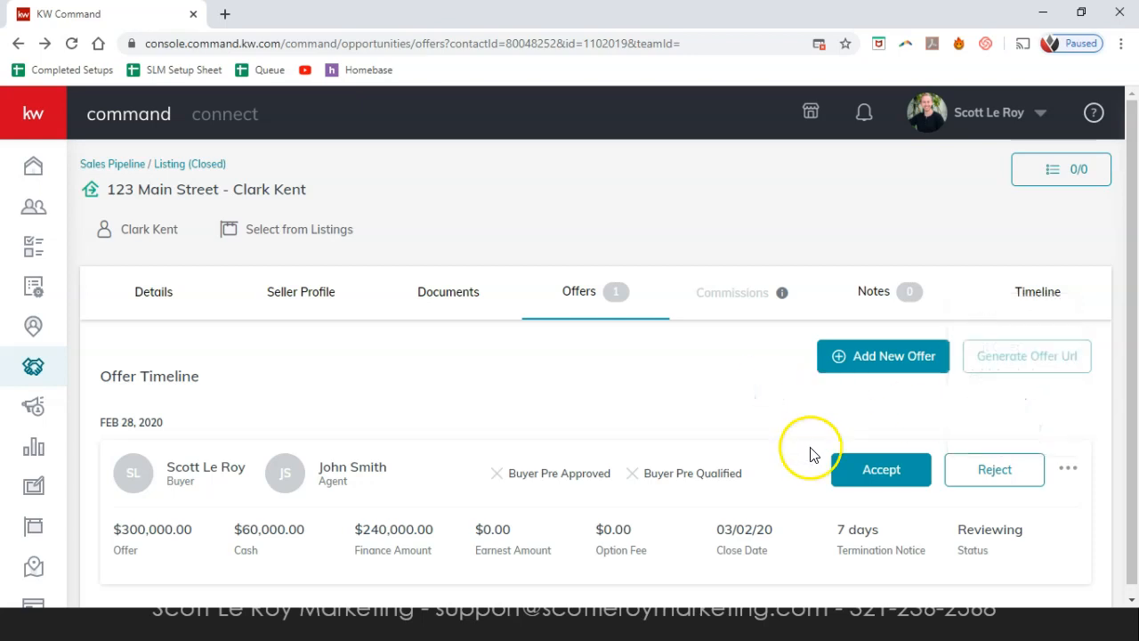
left_click(864, 471)
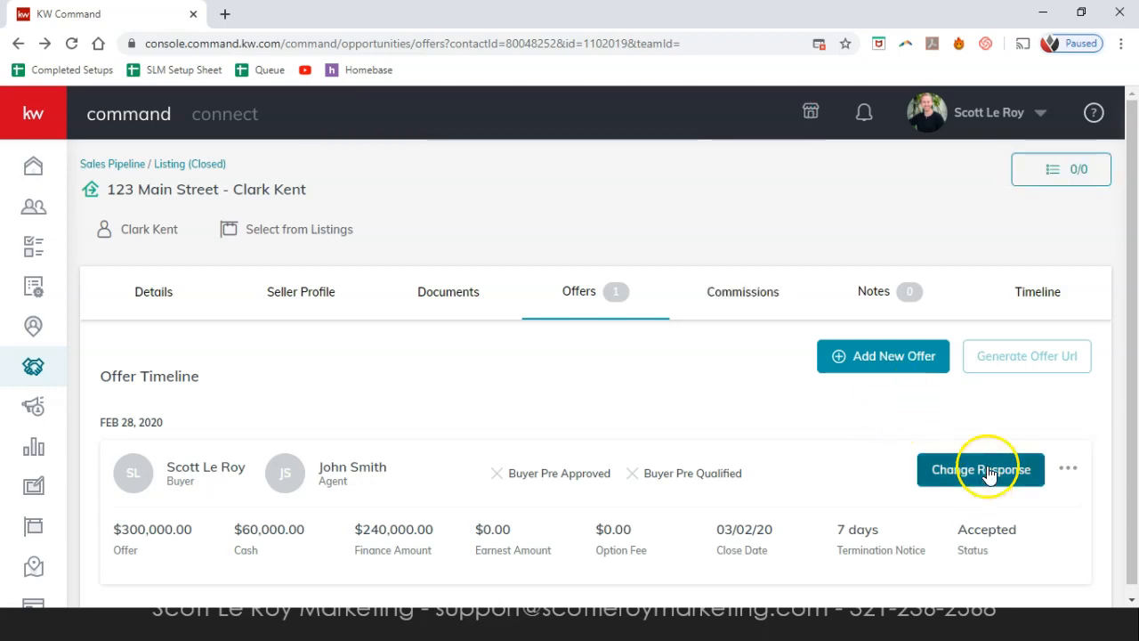
left_click(757, 308)
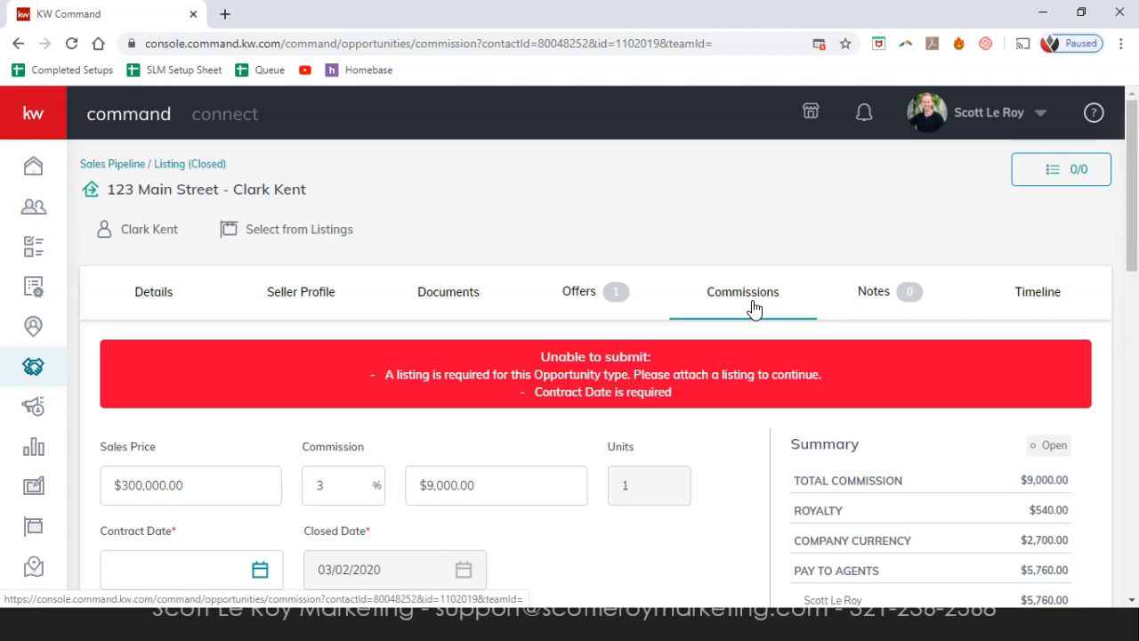
Set the contract date to 2/28/2020 and bring up Select from Listings.
scroll(452, 501, "down", 1)
left_click(181, 498)
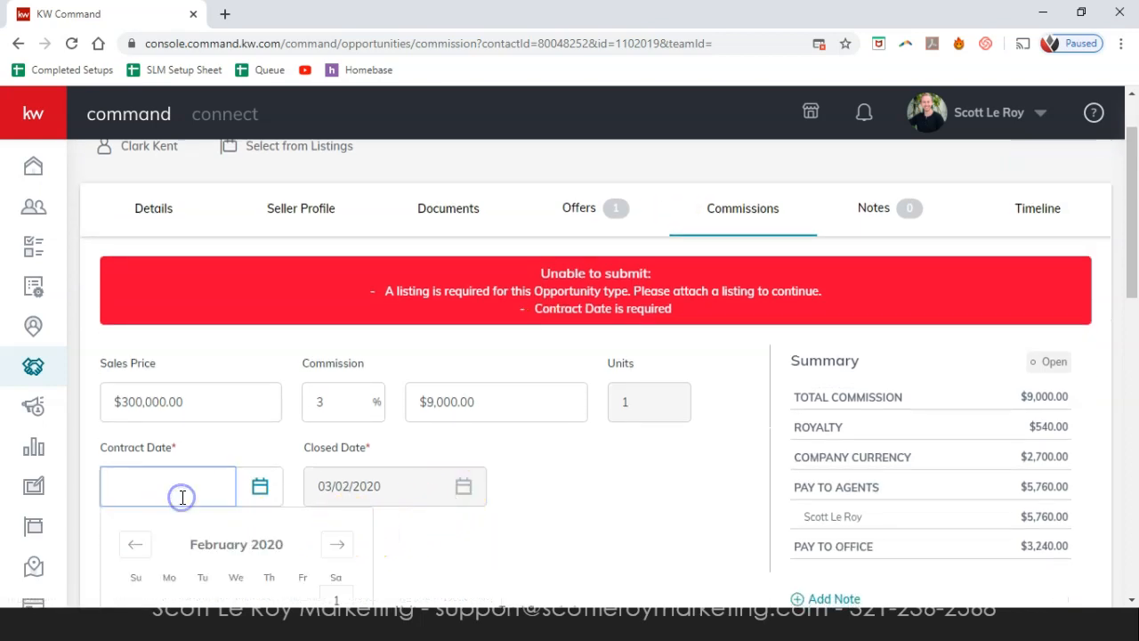
scroll(229, 471, "down", 3)
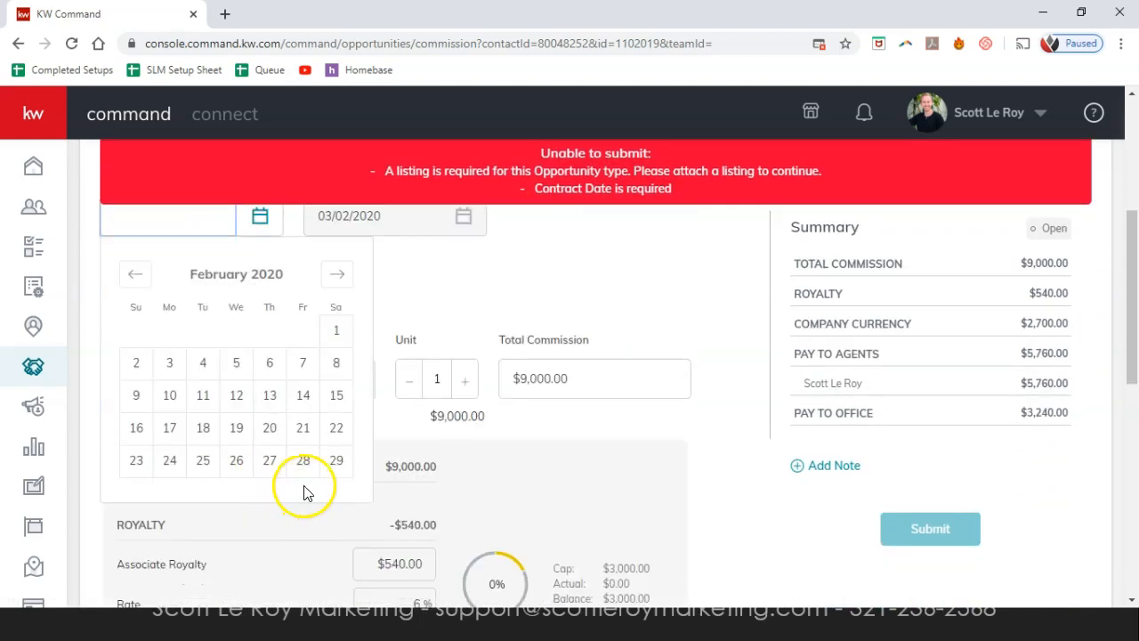
left_click(303, 472)
scroll(450, 454, "up", 4)
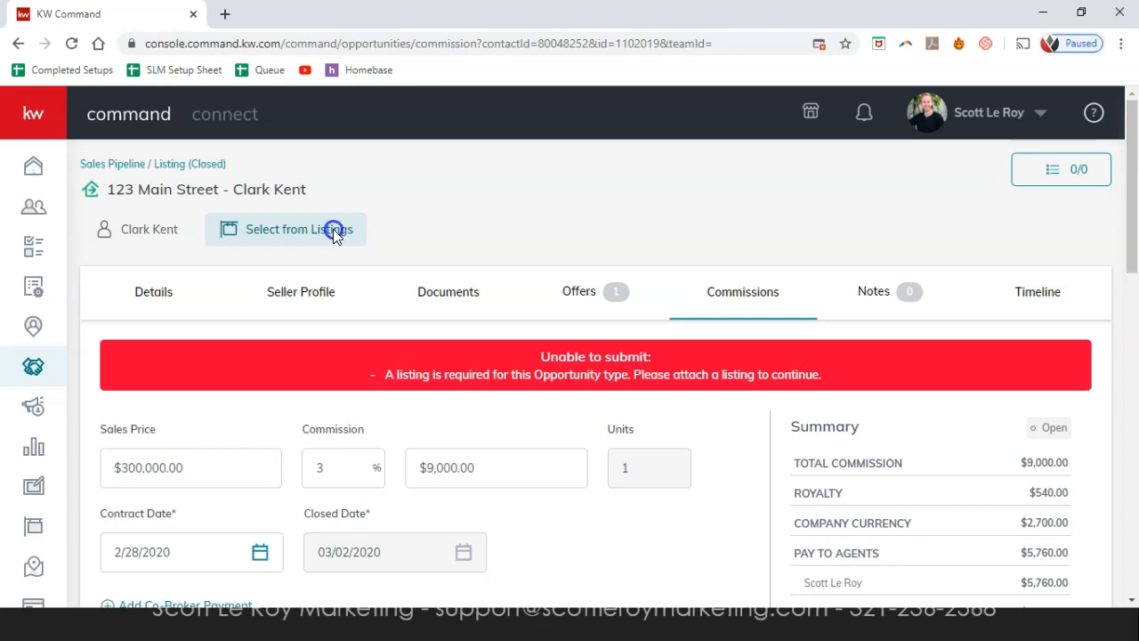
left_click(333, 230)
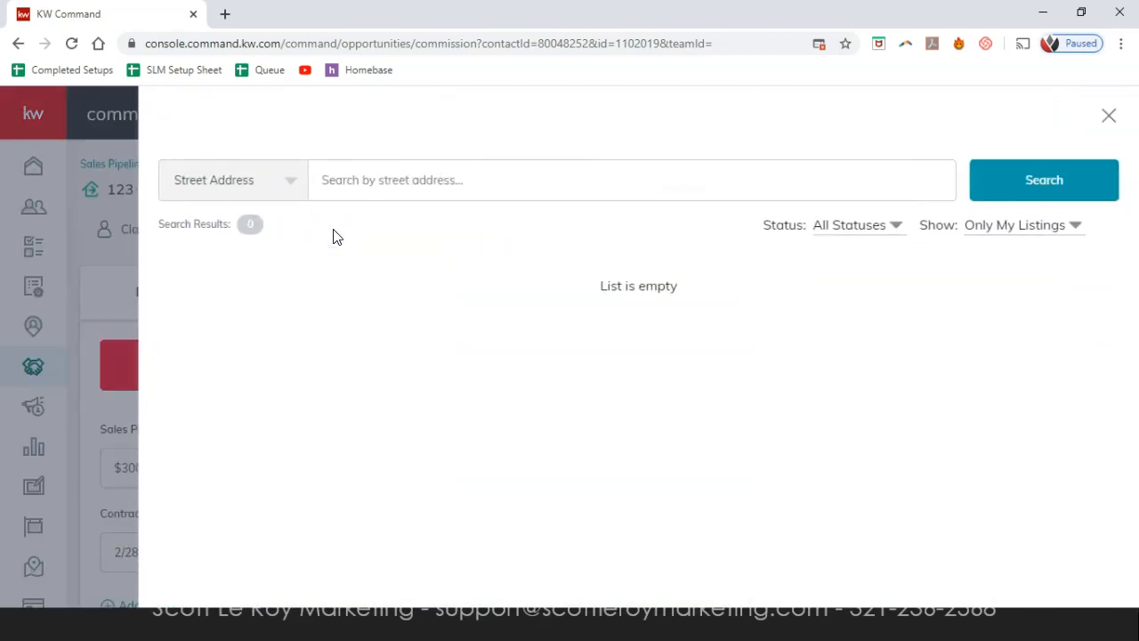
Show All Listings and attach the Old River Road listing in Slidell, LA.
left_click(1032, 225)
left_click(1032, 257)
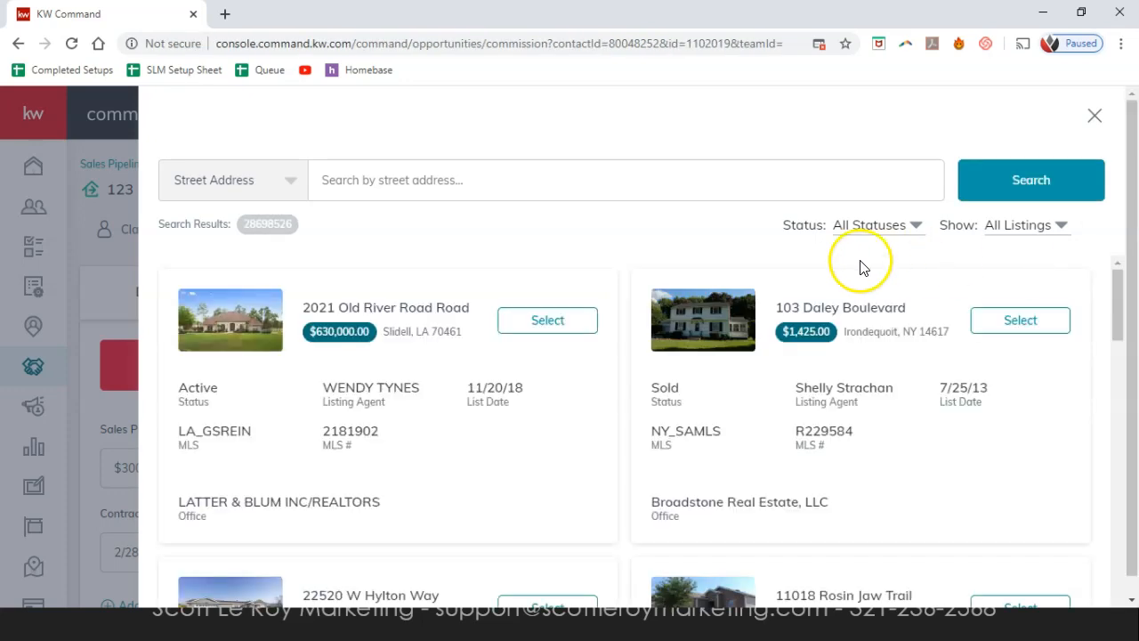
left_click(552, 328)
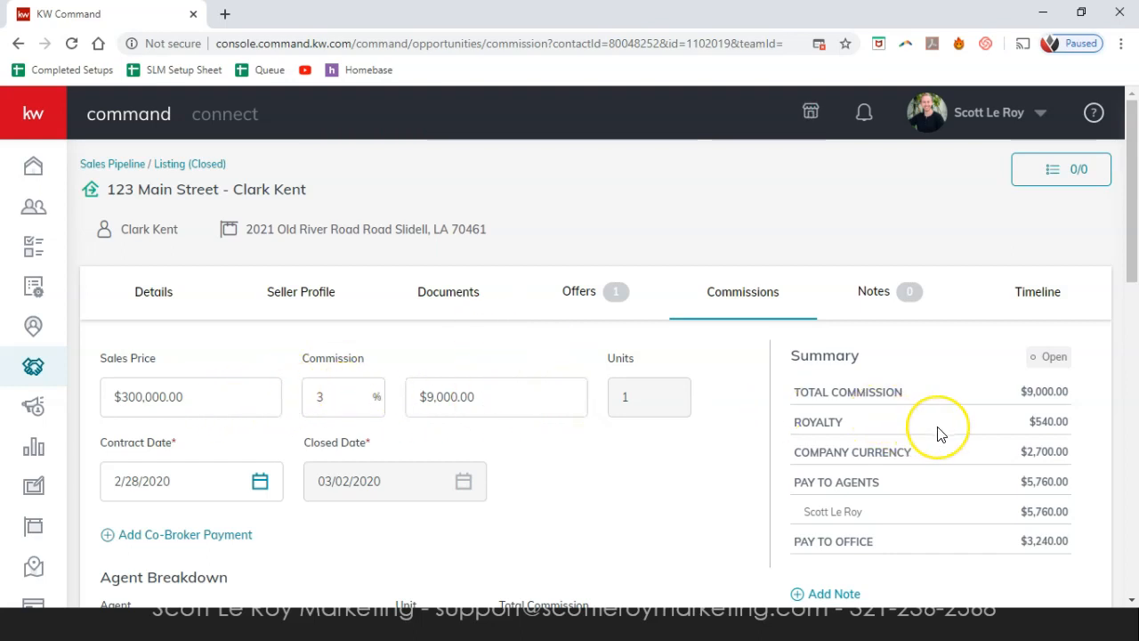
scroll(935, 433, "down", 1)
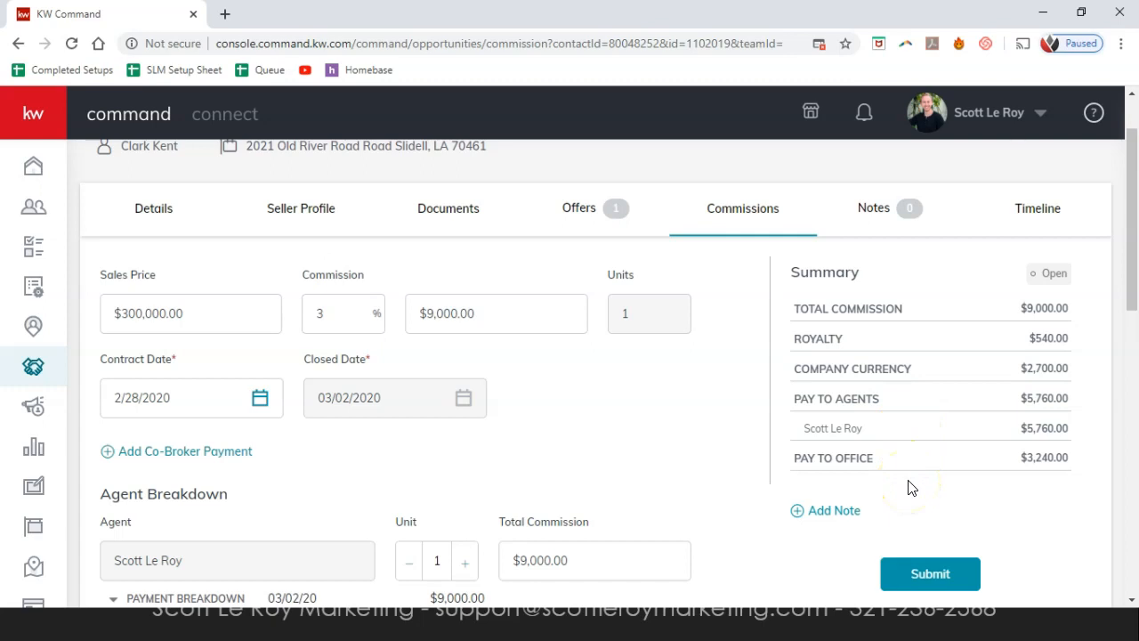
Edit the agent's Unit value in Agent Breakdown, lowering it to 0.5.
scroll(310, 461, "down", 1)
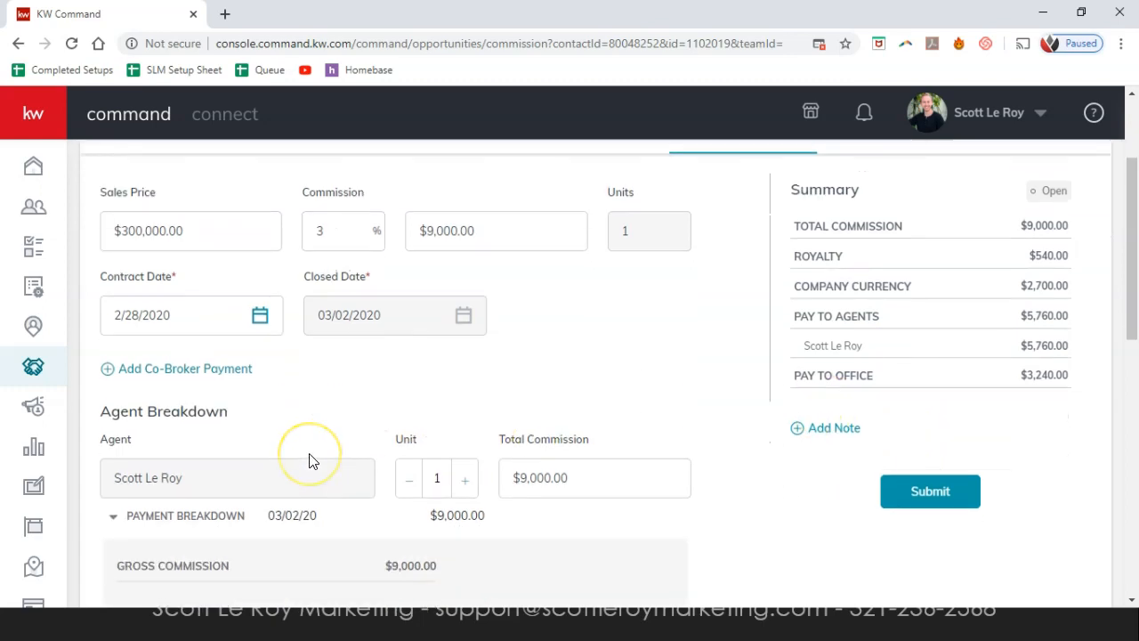
scroll(310, 460, "down", 1)
scroll(278, 460, "down", 1)
scroll(279, 460, "up", 3)
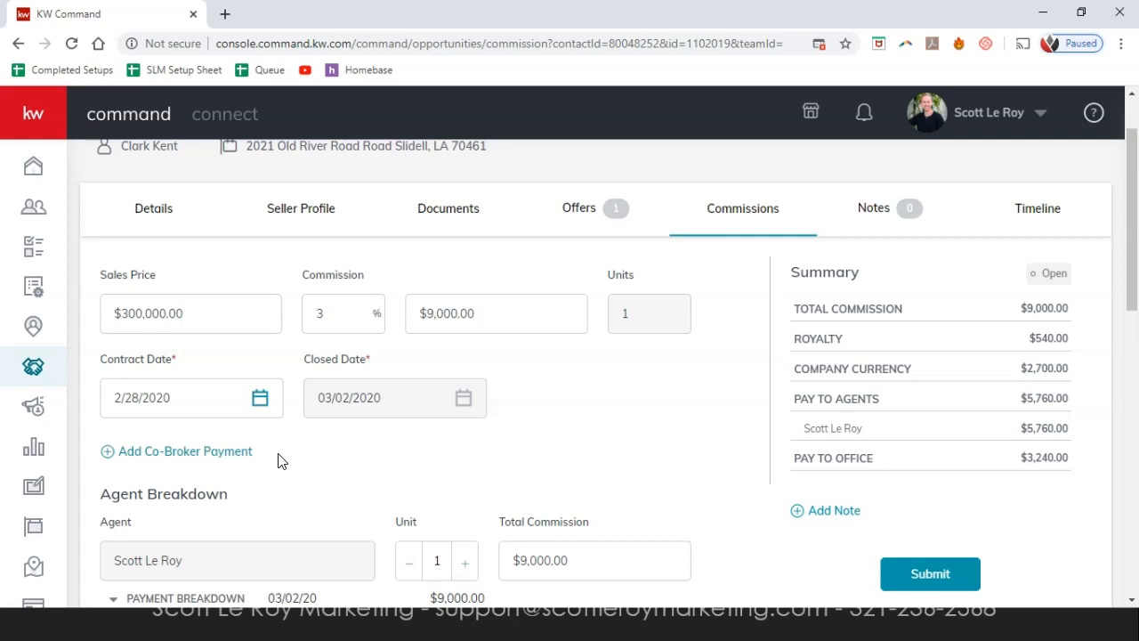
left_click(451, 561)
left_click(506, 514)
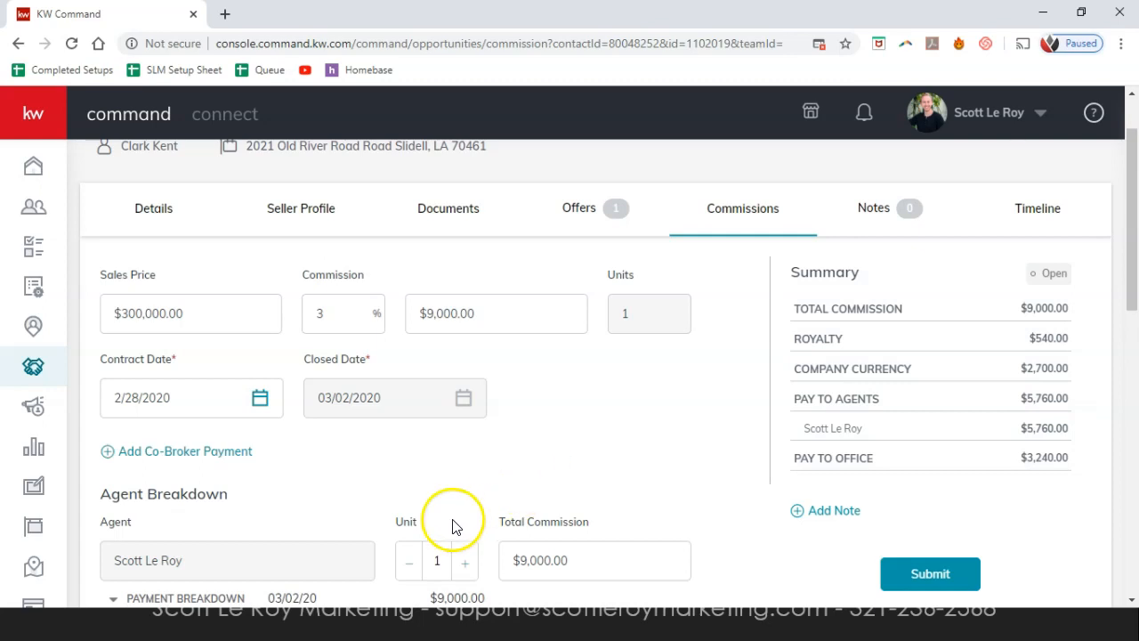
left_click(441, 557)
left_click(409, 563)
left_click(410, 562)
left_click(409, 563)
left_click(409, 563)
left_click(410, 562)
left_click(470, 501)
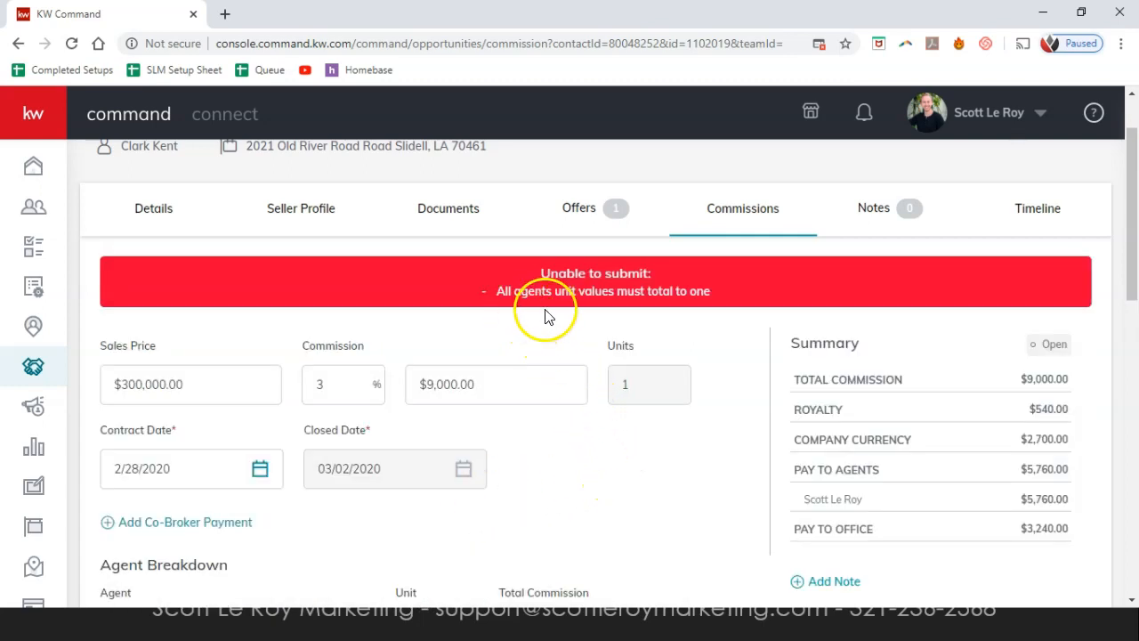
Raise the agent's Unit with the + button until it reads 1.
scroll(668, 315, "down", 2)
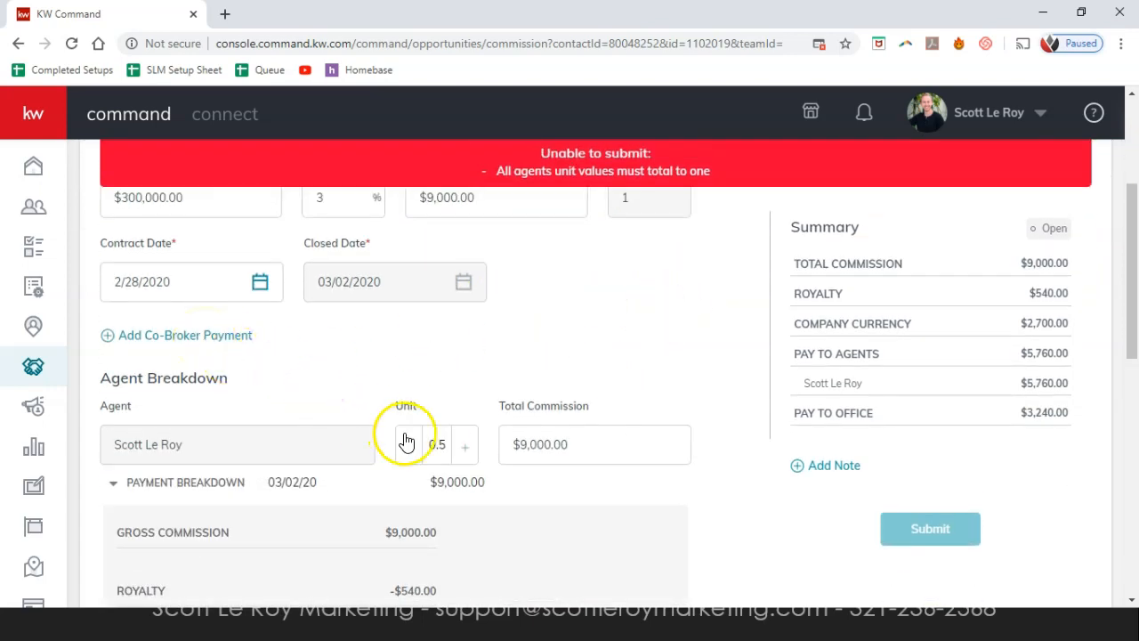
left_click(463, 447)
left_click(465, 465)
double_click(465, 464)
left_click(465, 465)
left_click(542, 386)
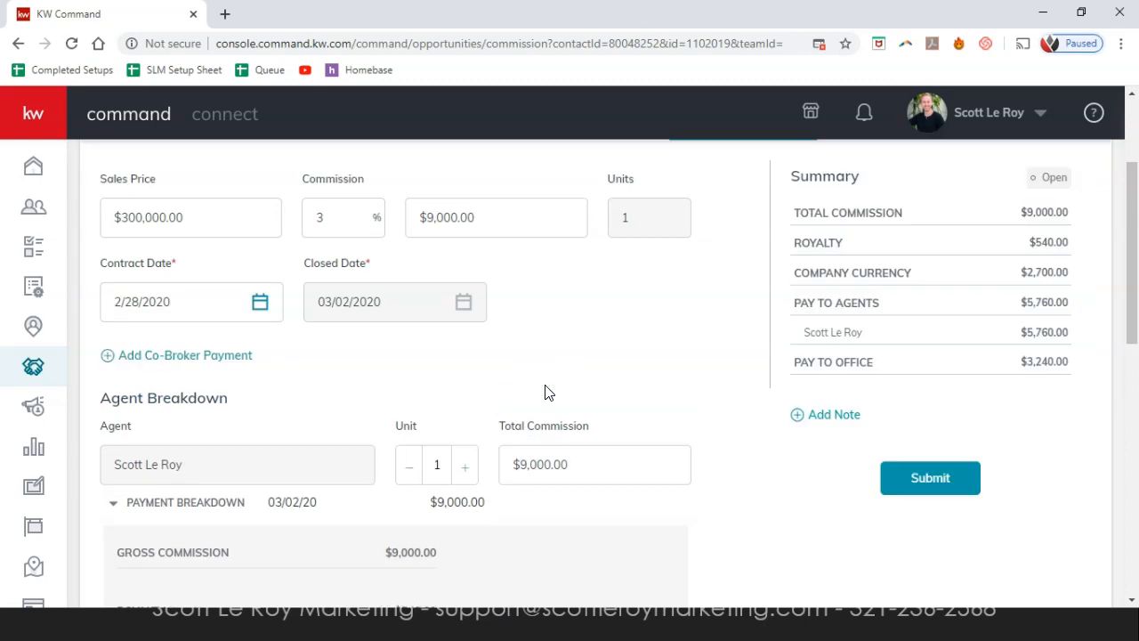
scroll(547, 393, "down", 5)
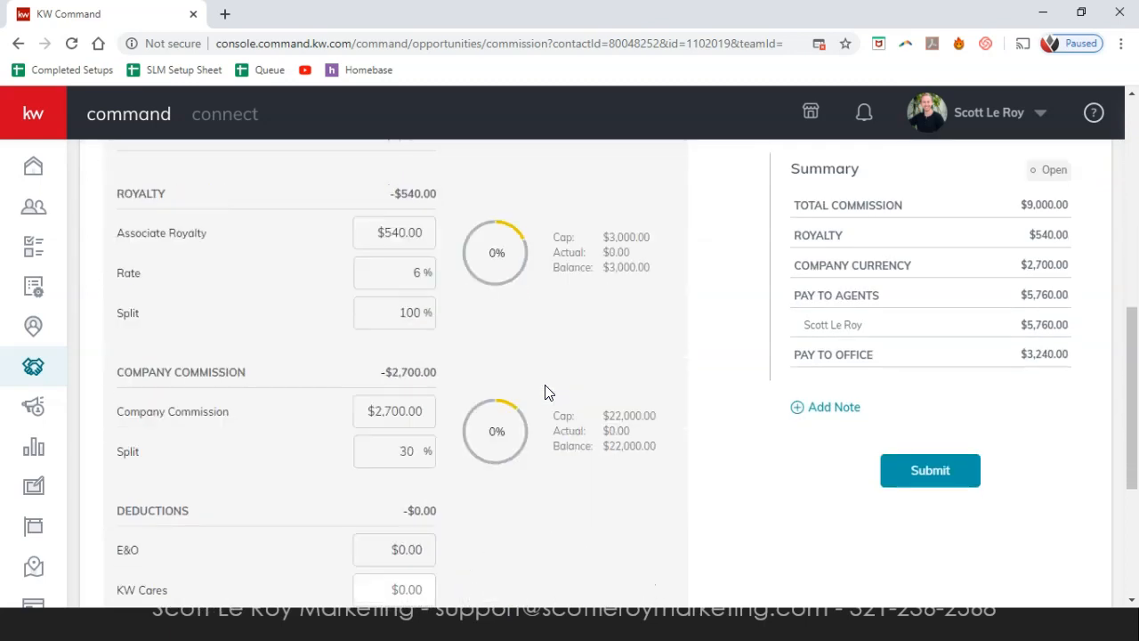
scroll(548, 393, "down", 2)
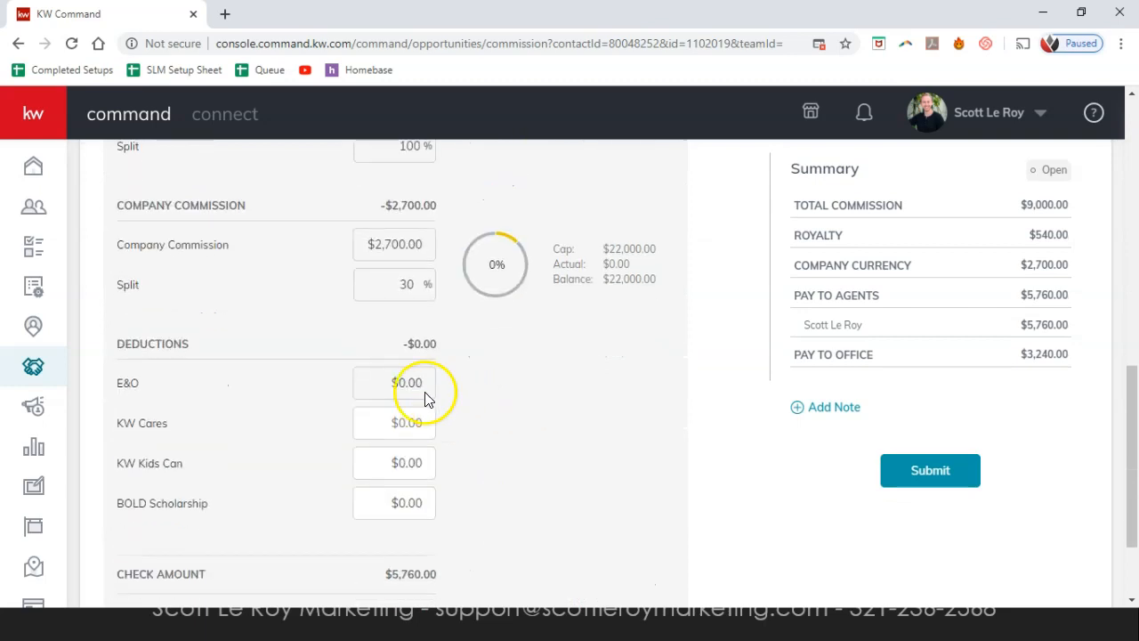
scroll(382, 453, "down", 2)
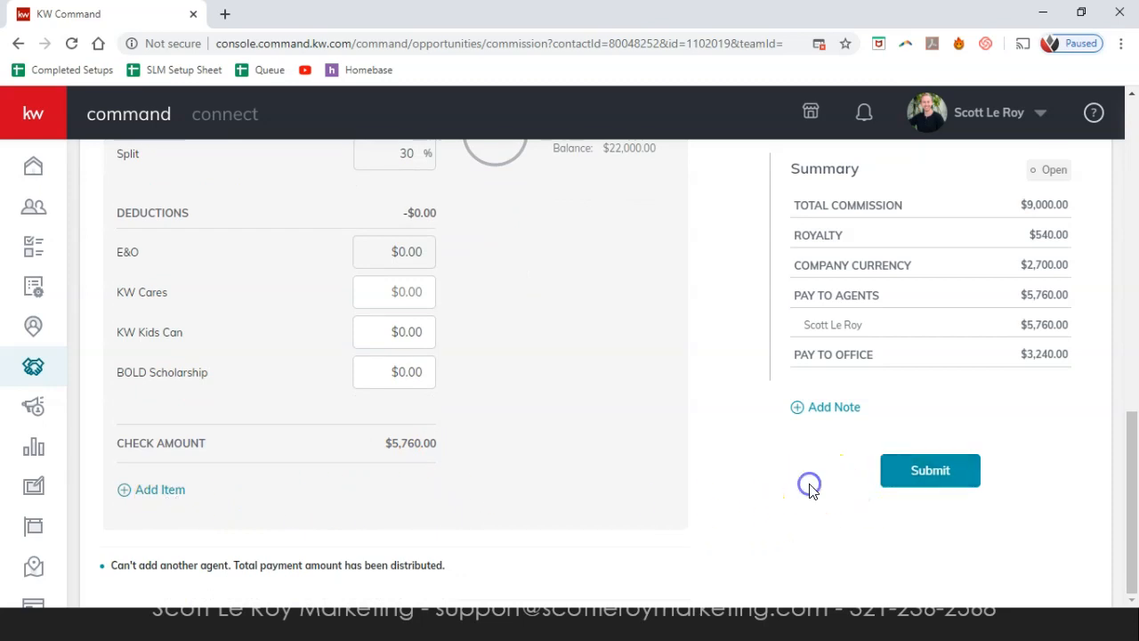
scroll(809, 489, "up", 2)
scroll(809, 490, "up", 4)
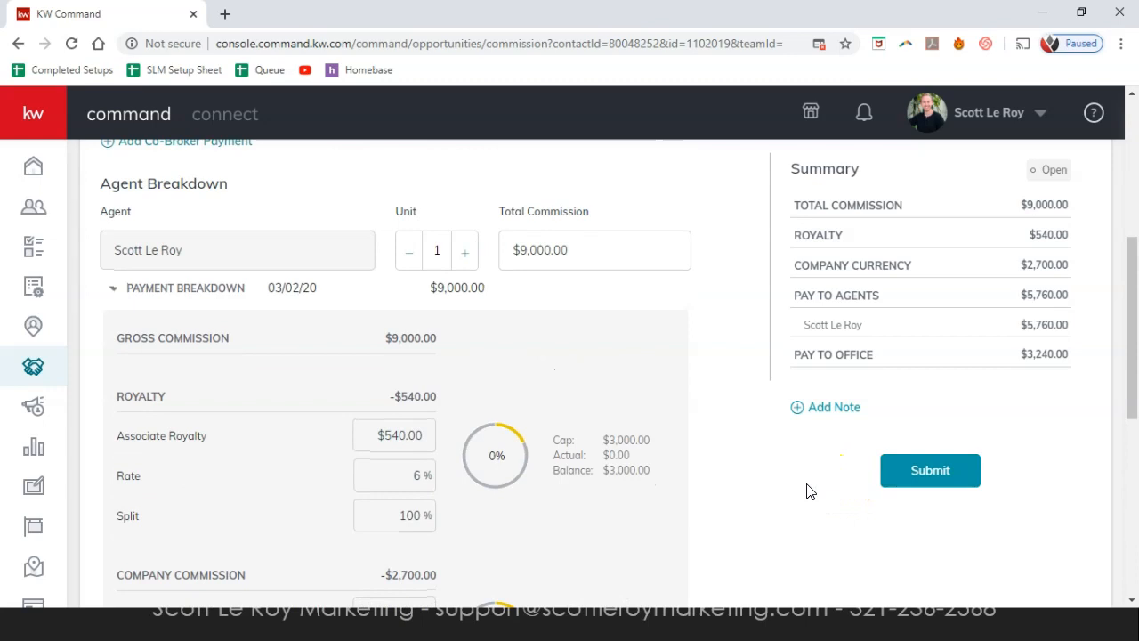
scroll(809, 490, "up", 2)
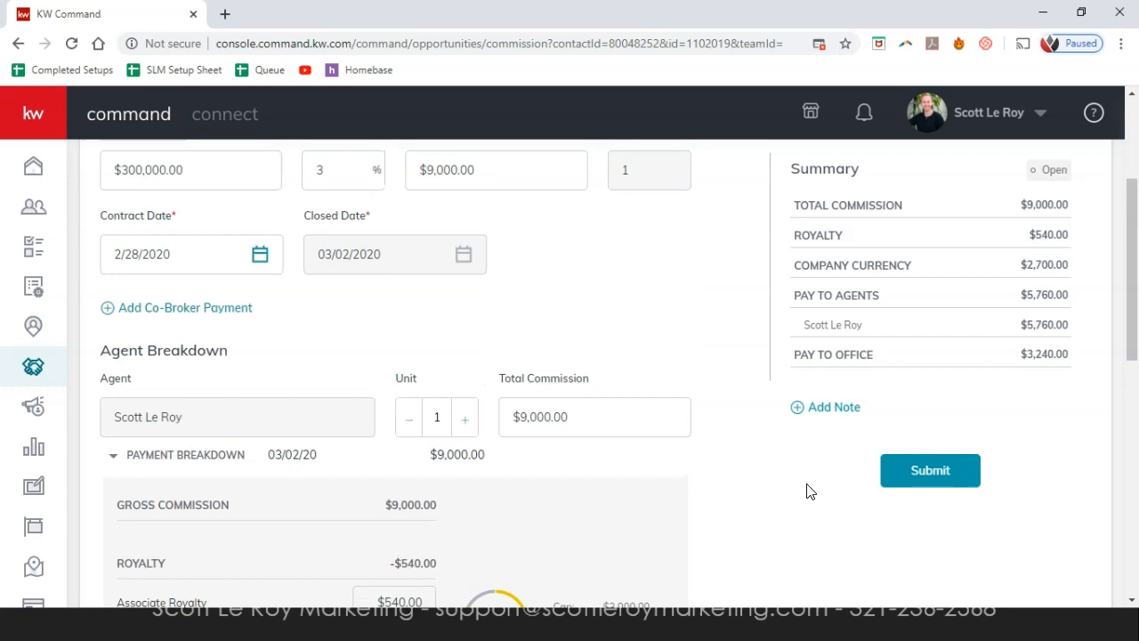
scroll(810, 491, "up", 2)
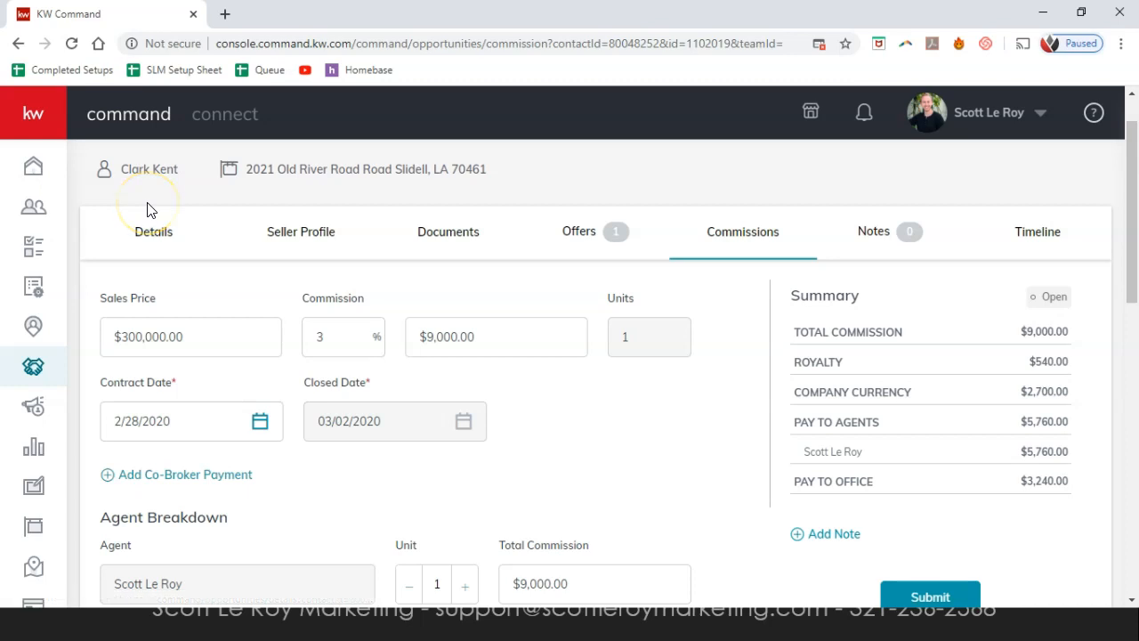
Go to the opportunity's Details and back to the Sales Pipeline dashboard, now showing 1 Under Contract and 2 Closed.
left_click(163, 237)
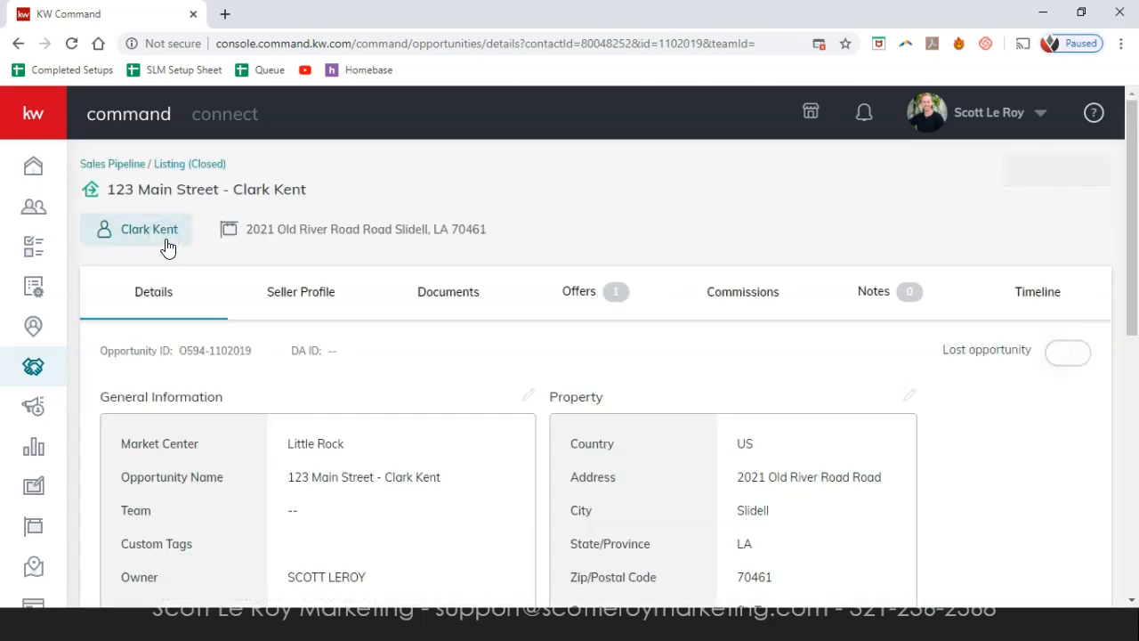
left_click(120, 164)
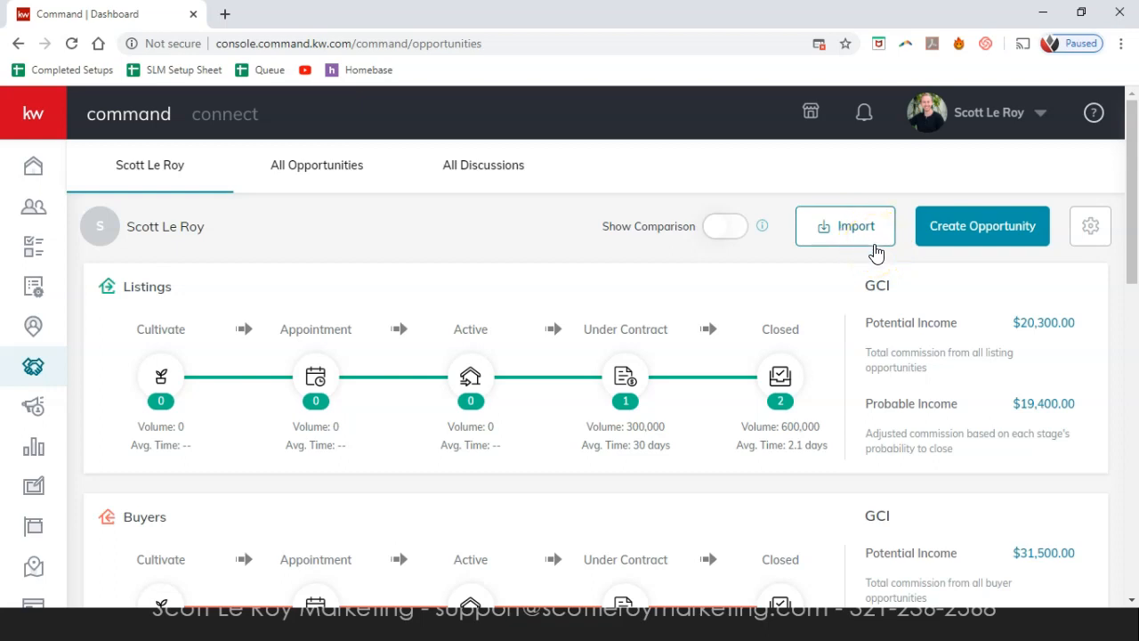
left_click(982, 228)
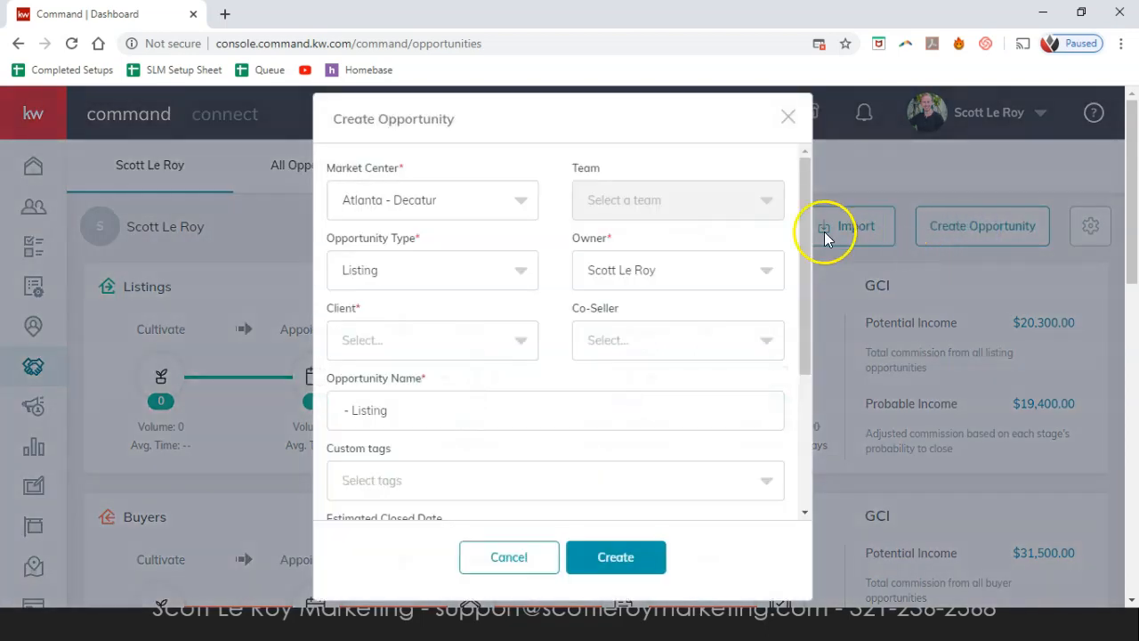
left_click(521, 271)
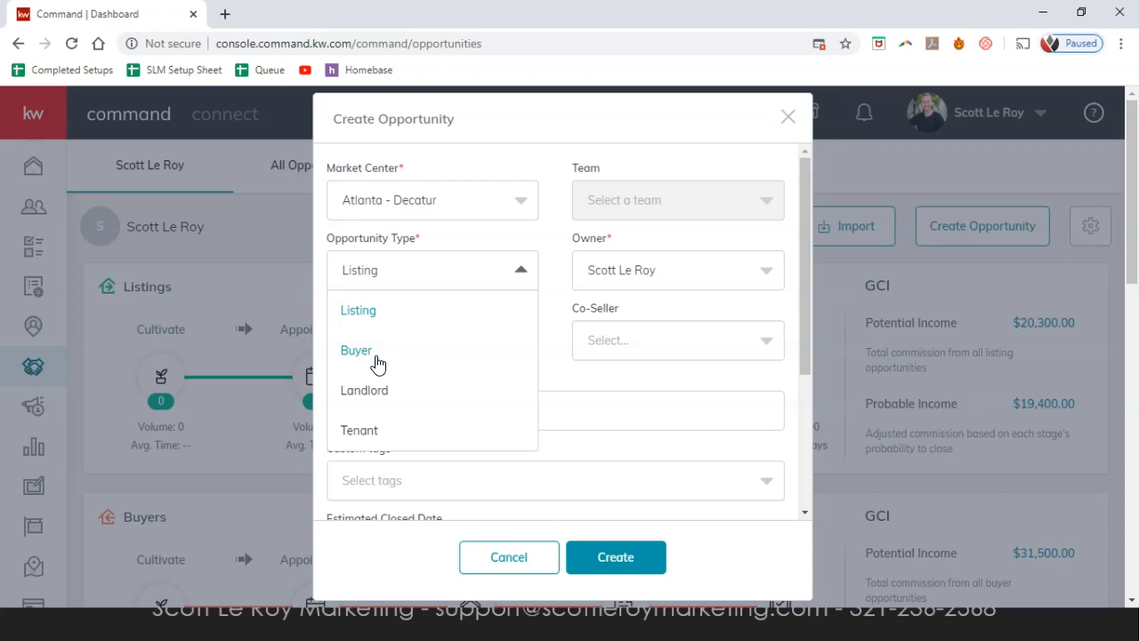
scroll(546, 298, "down", 2)
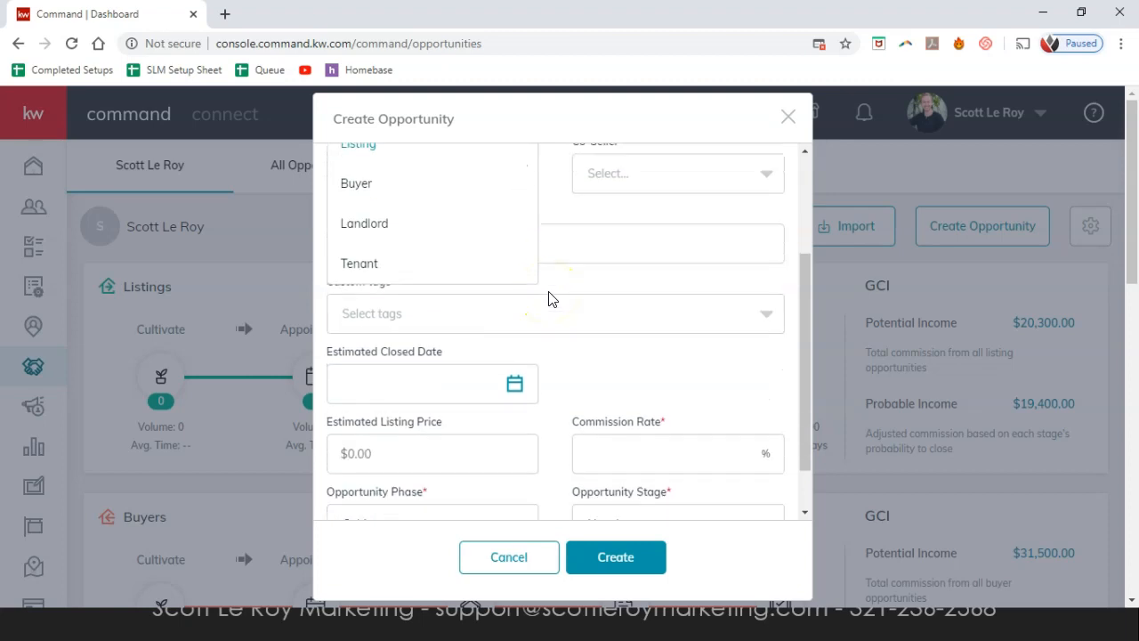
scroll(549, 298, "up", 1)
left_click(421, 271)
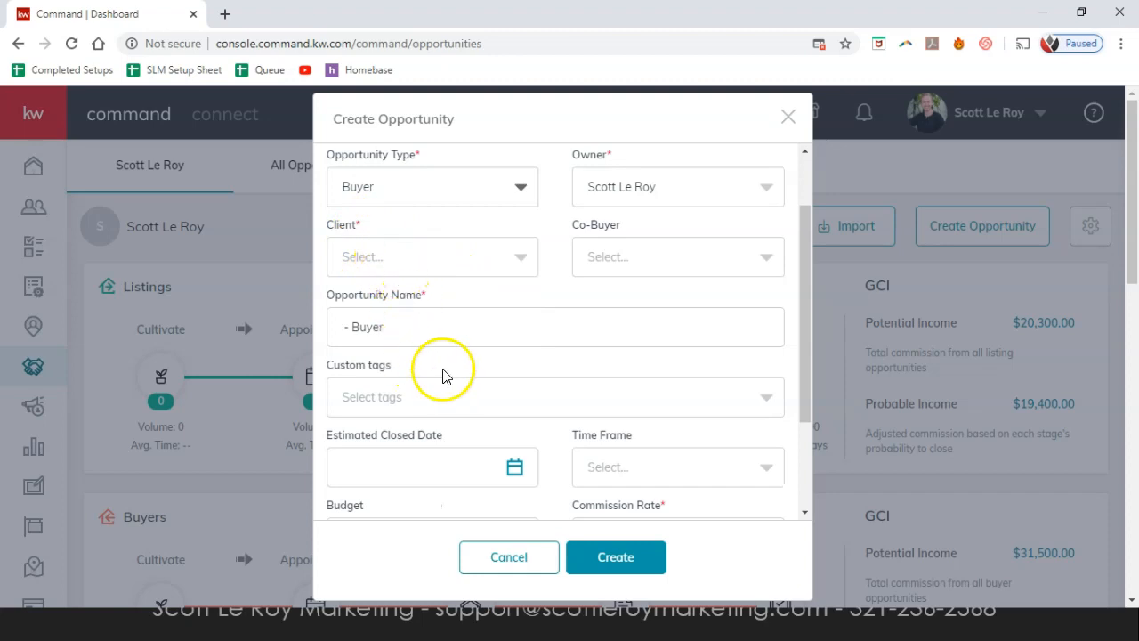
scroll(445, 376, "down", 2)
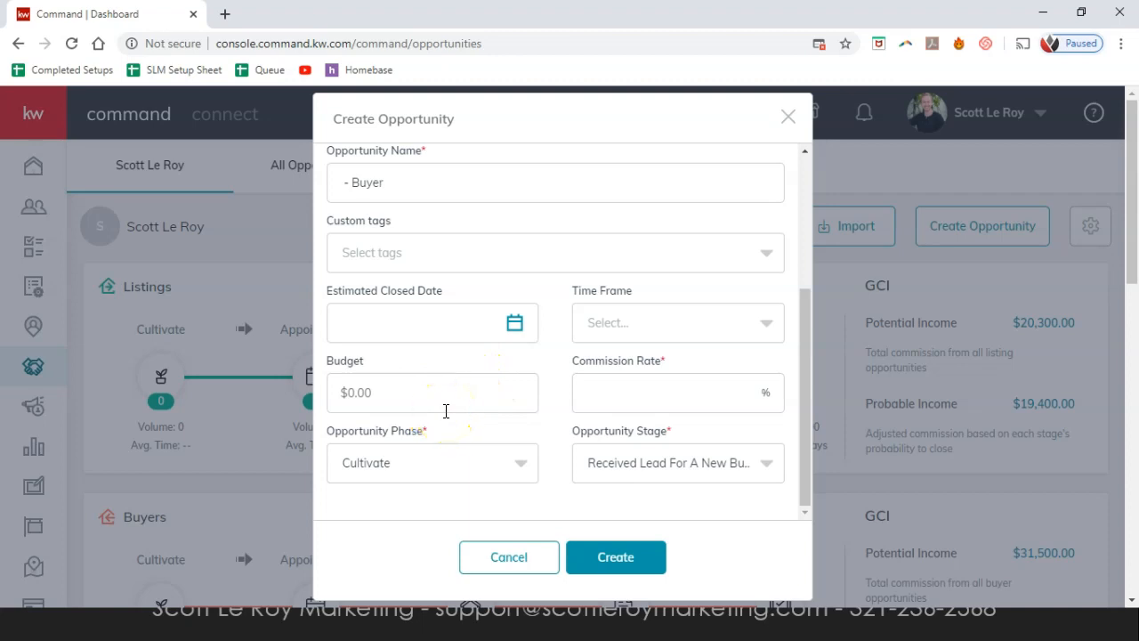
left_click(667, 323)
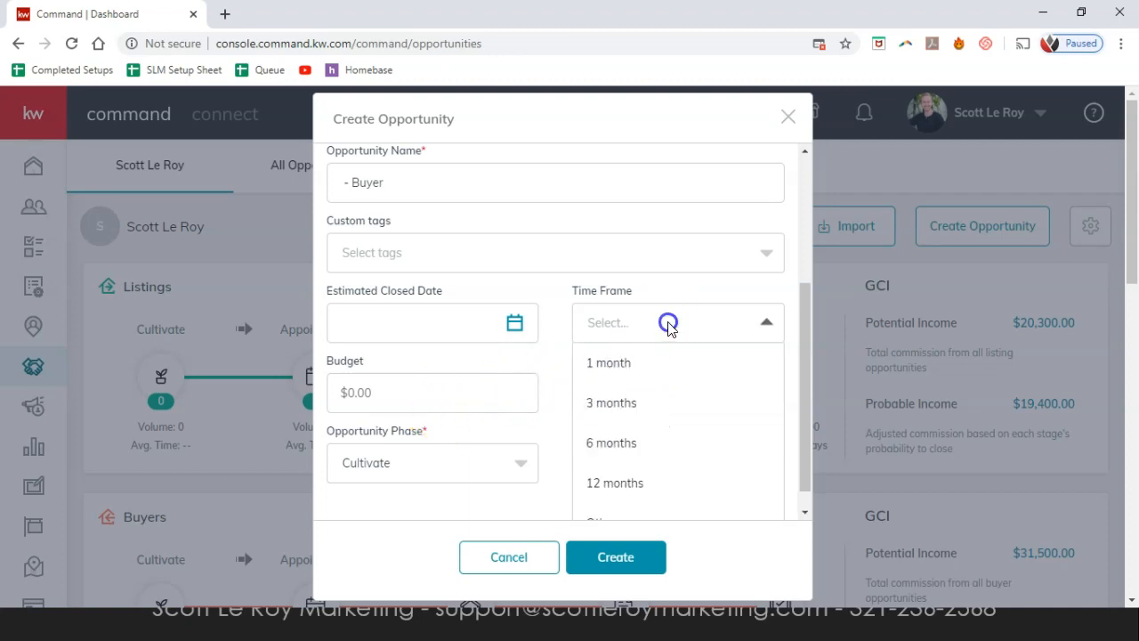
left_click(668, 323)
scroll(586, 335, "down", 1)
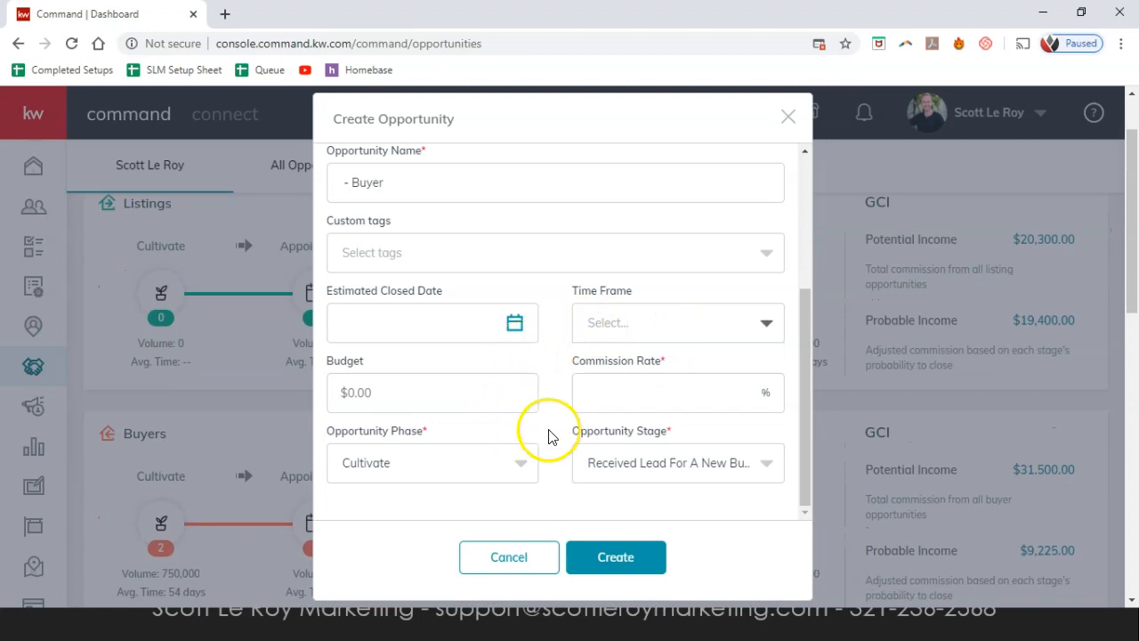
left_click(634, 470)
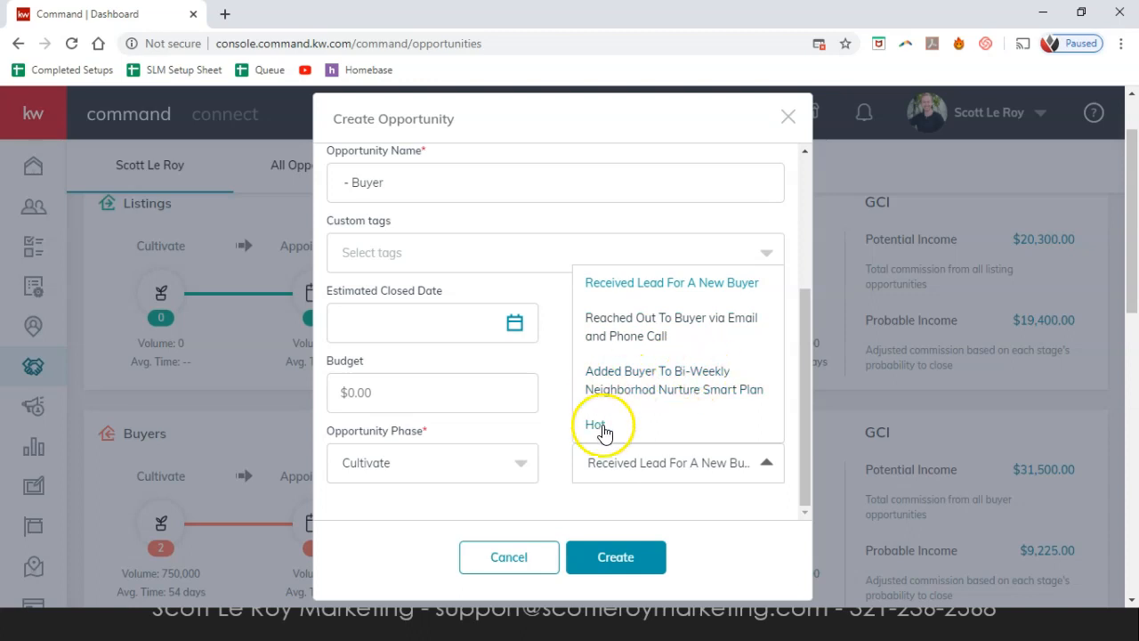
left_click(558, 365)
left_click(451, 445)
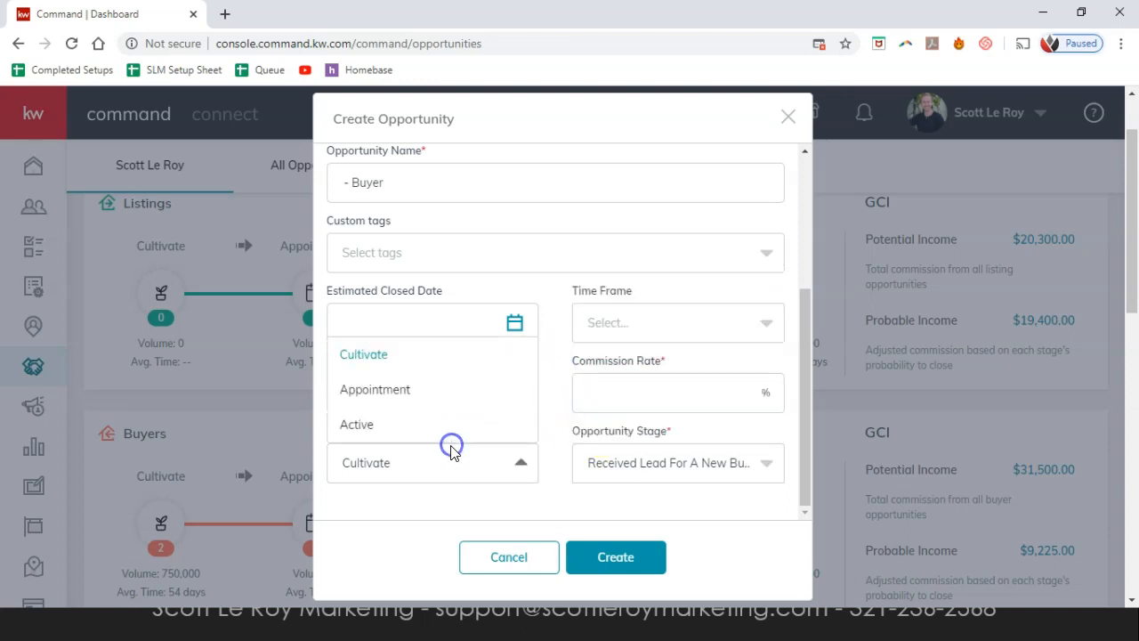
left_click(395, 422)
left_click(614, 463)
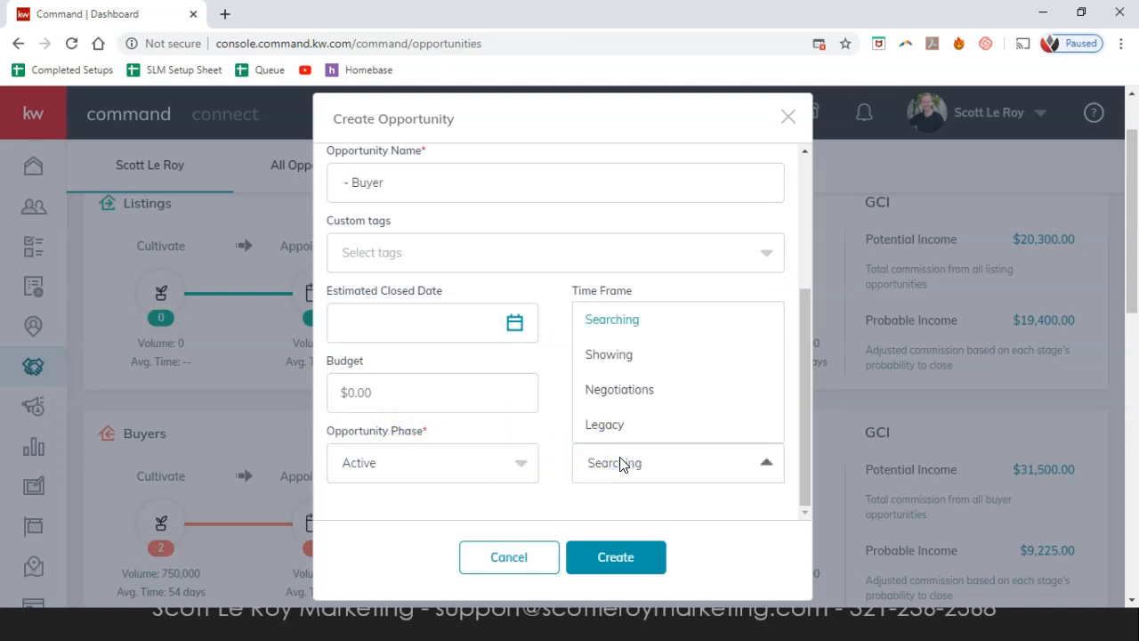
left_click(580, 230)
scroll(611, 303, "up", 5)
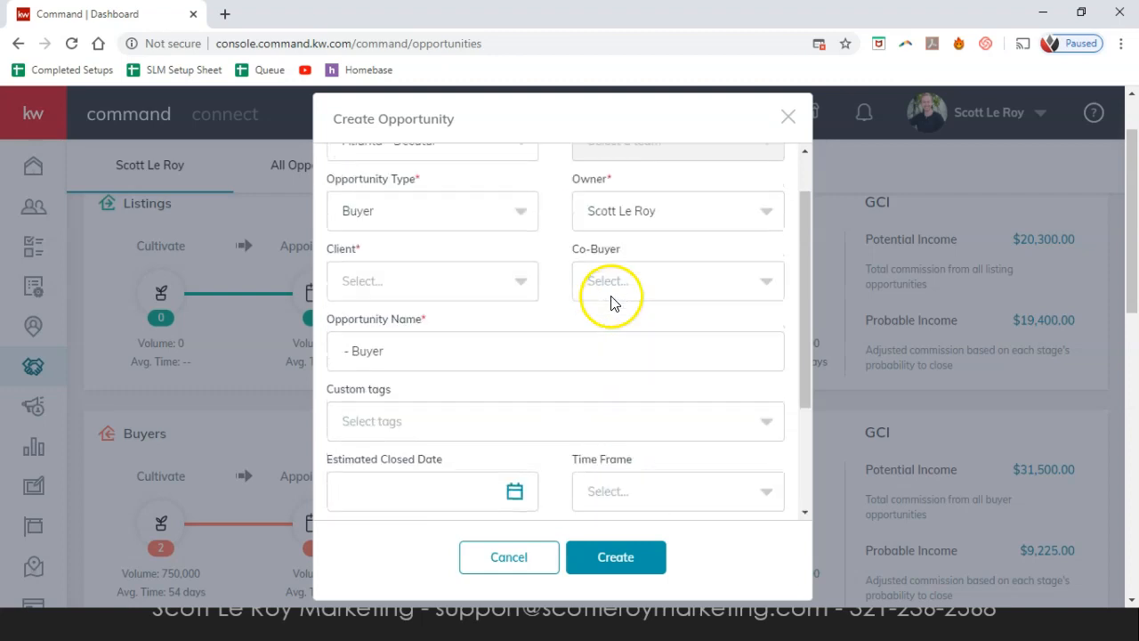
left_click(788, 117)
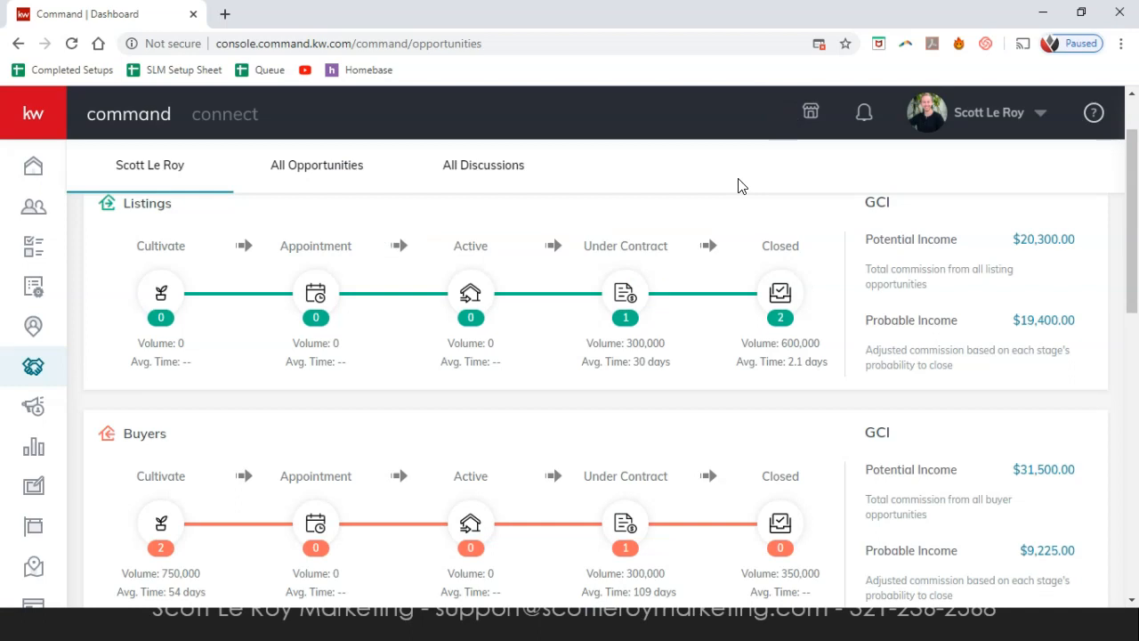
scroll(689, 320, "up", 2)
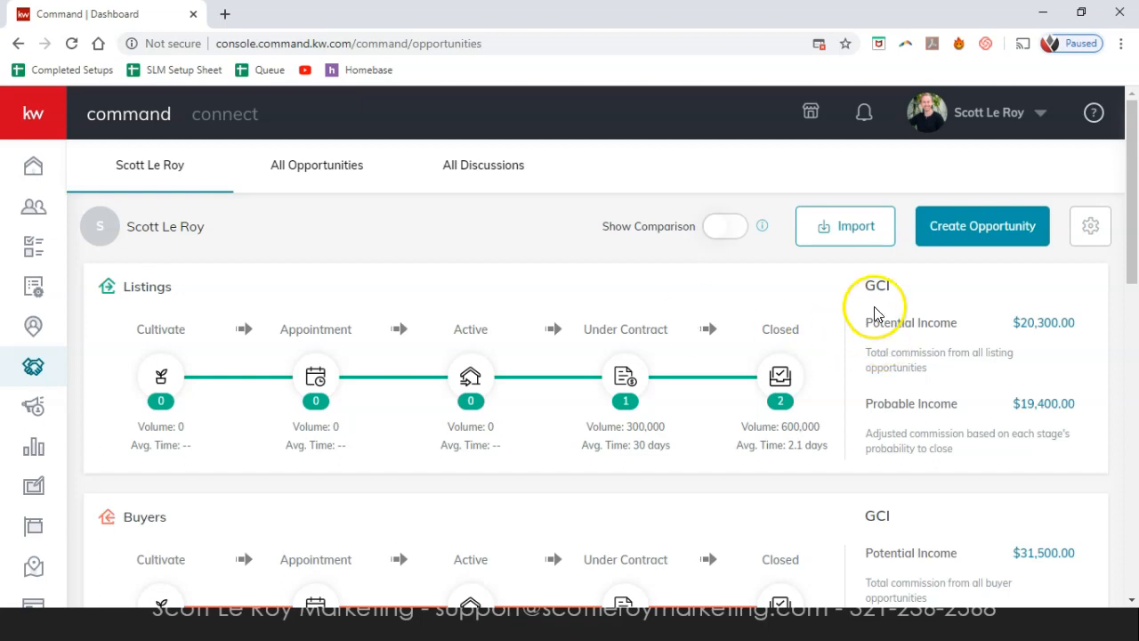
left_click_drag(868, 283, 1078, 449)
left_click(1045, 452)
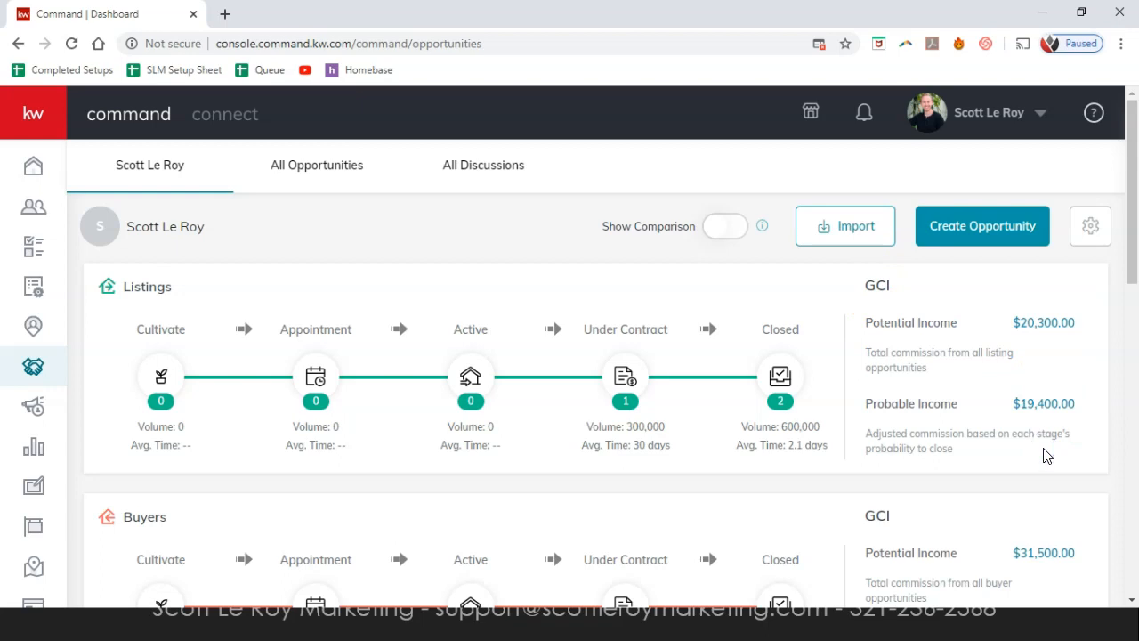